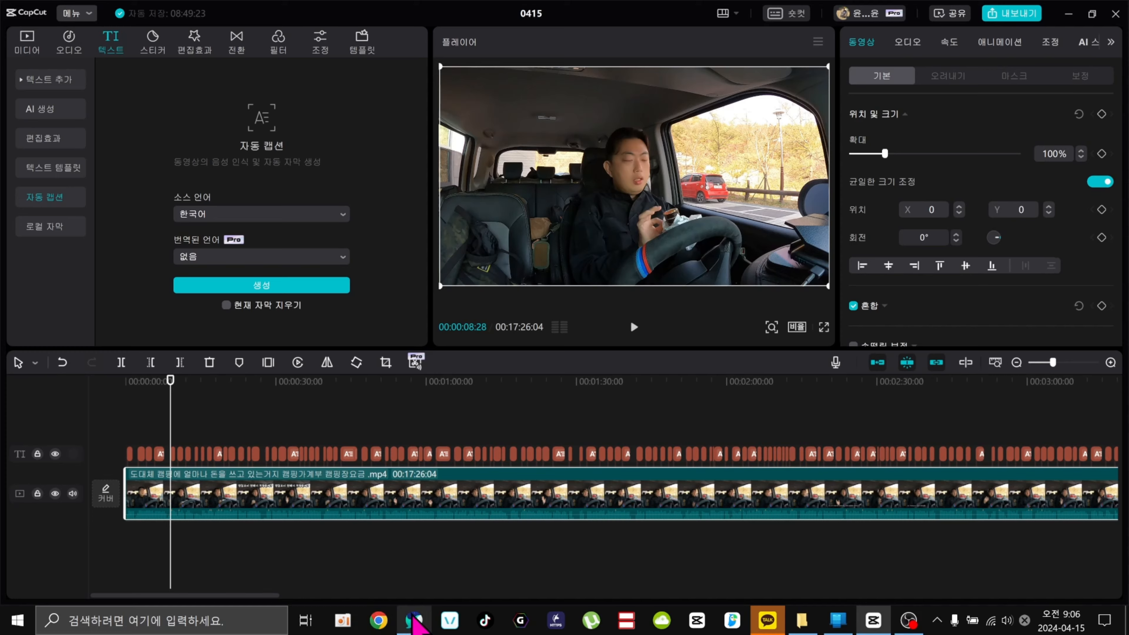
Switch to the CapCut web editor in the browser and play through the video's opening seconds alongside the transcript.
left_click(413, 621)
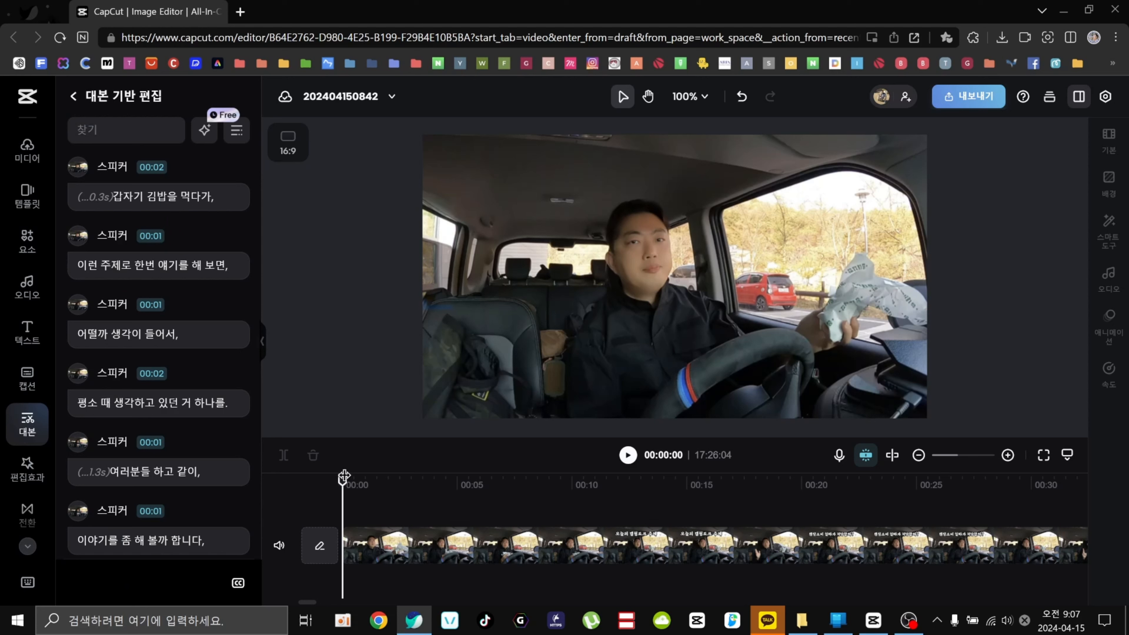
left_click_drag(344, 477, 672, 480)
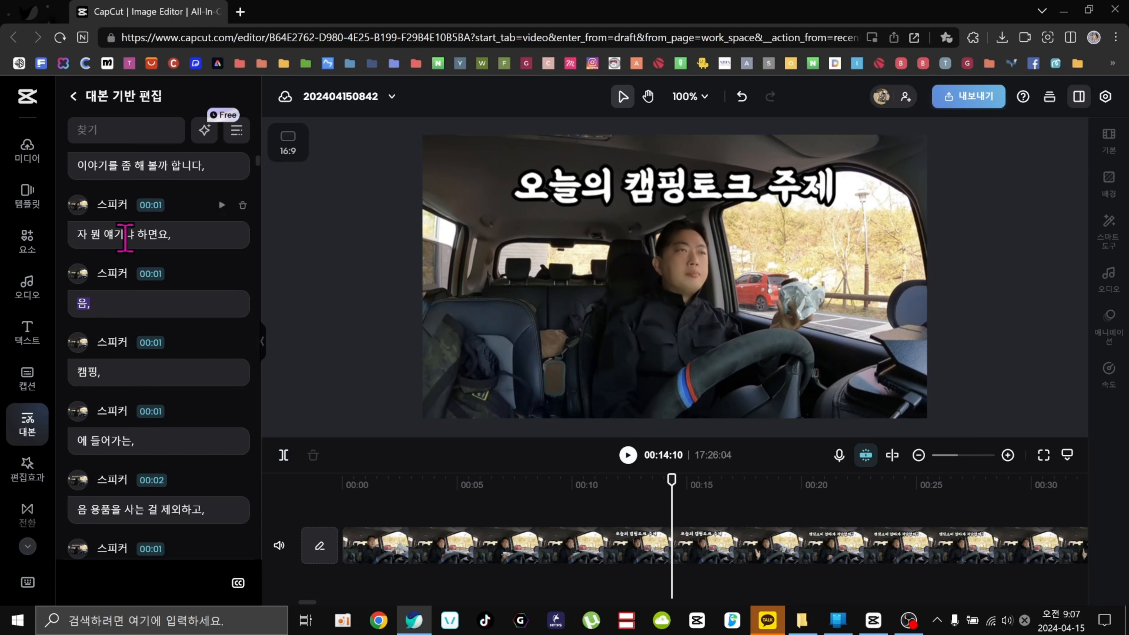
scroll(144, 434, "down", 5)
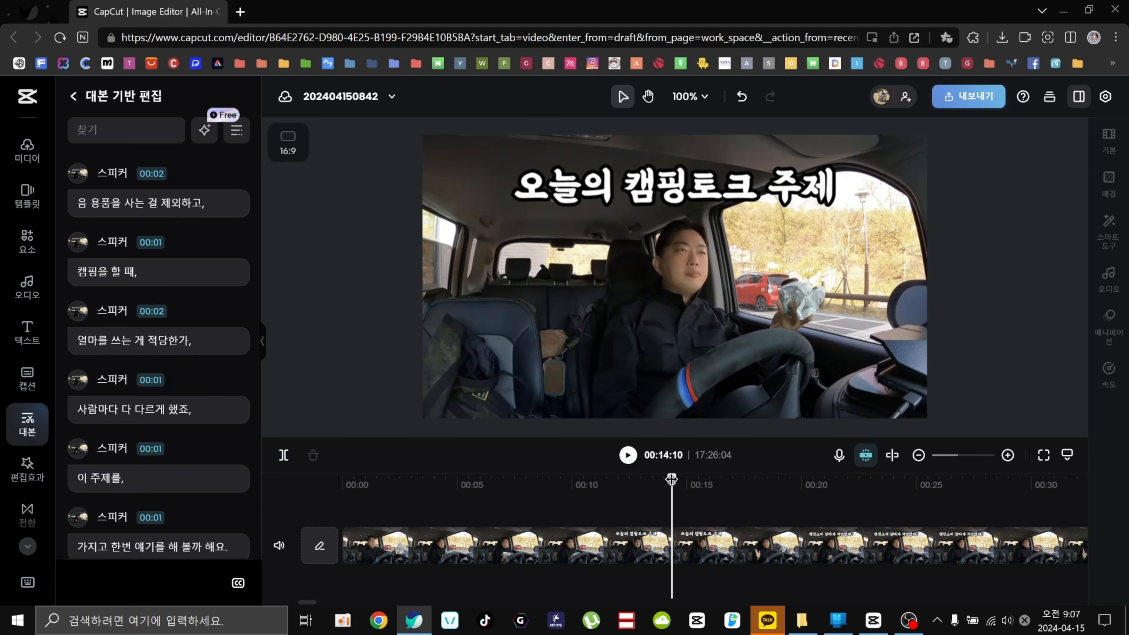
left_click_drag(672, 479, 323, 480)
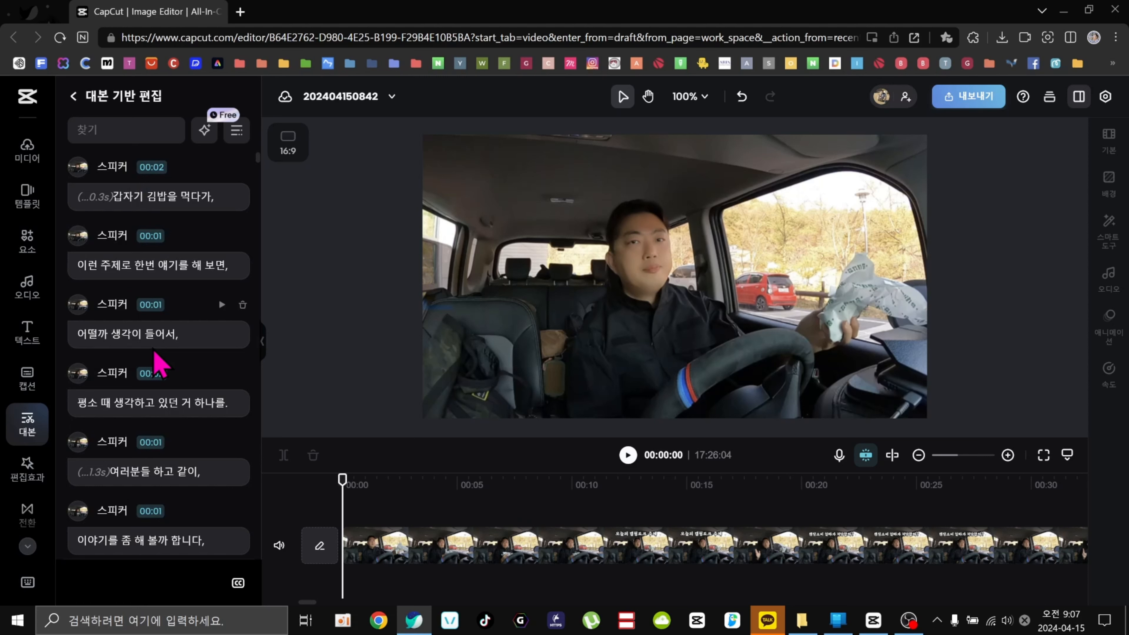
left_click(462, 485)
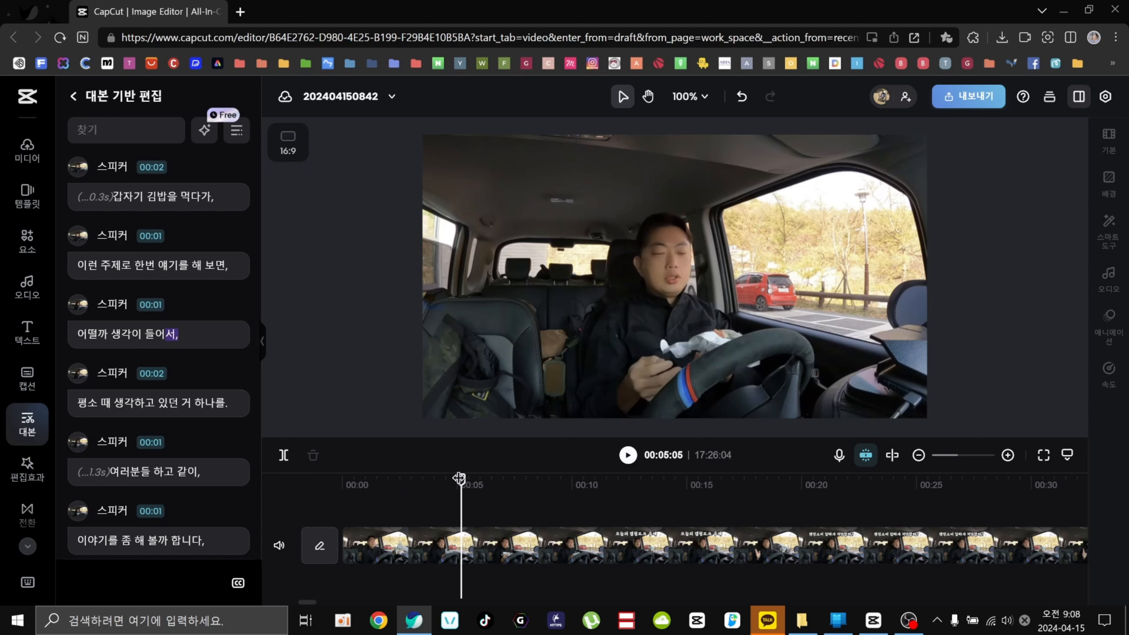
left_click_drag(459, 478, 342, 478)
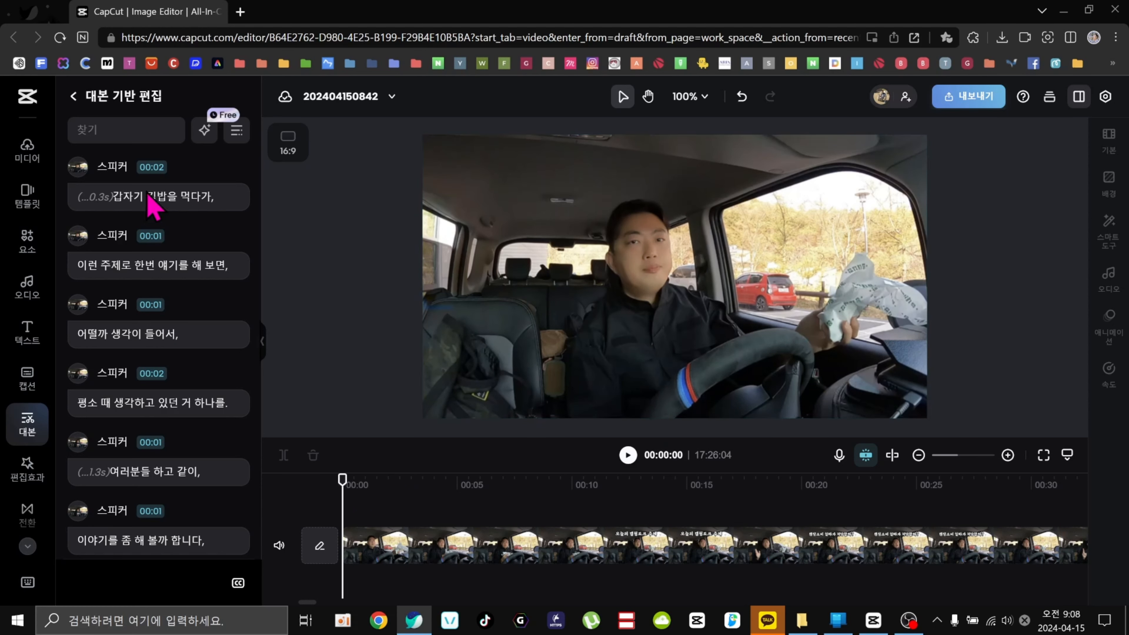
left_click(628, 454)
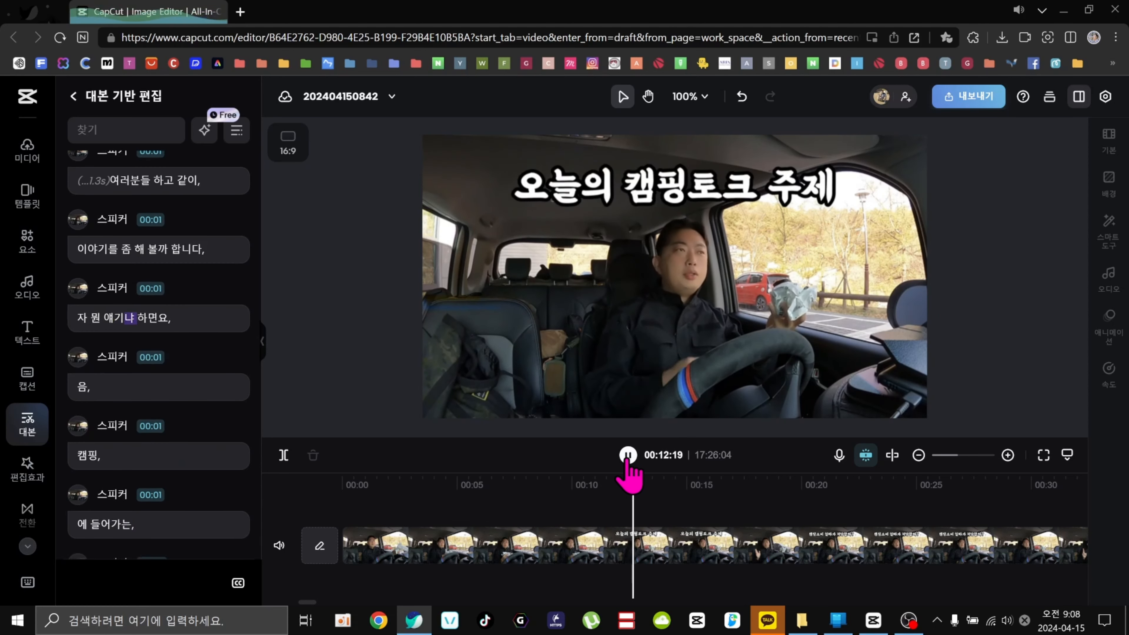
key("space")
Locate the transcript line '자 뭐 얘기나 하면요,' and play just that line to check it.
left_click(102, 303)
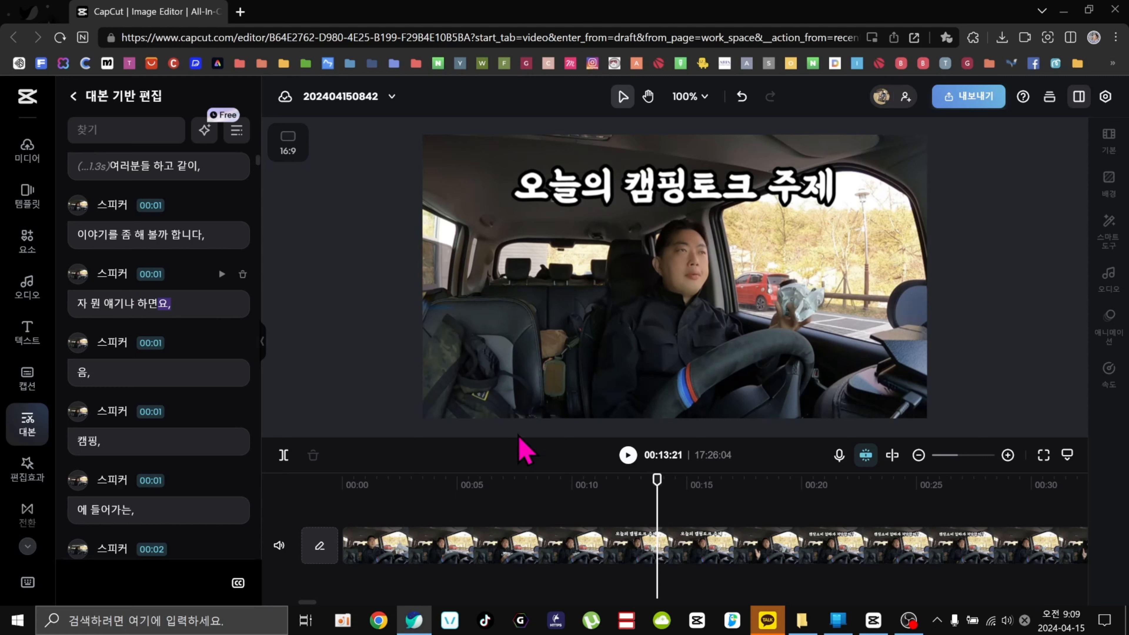
left_click_drag(658, 482, 617, 490)
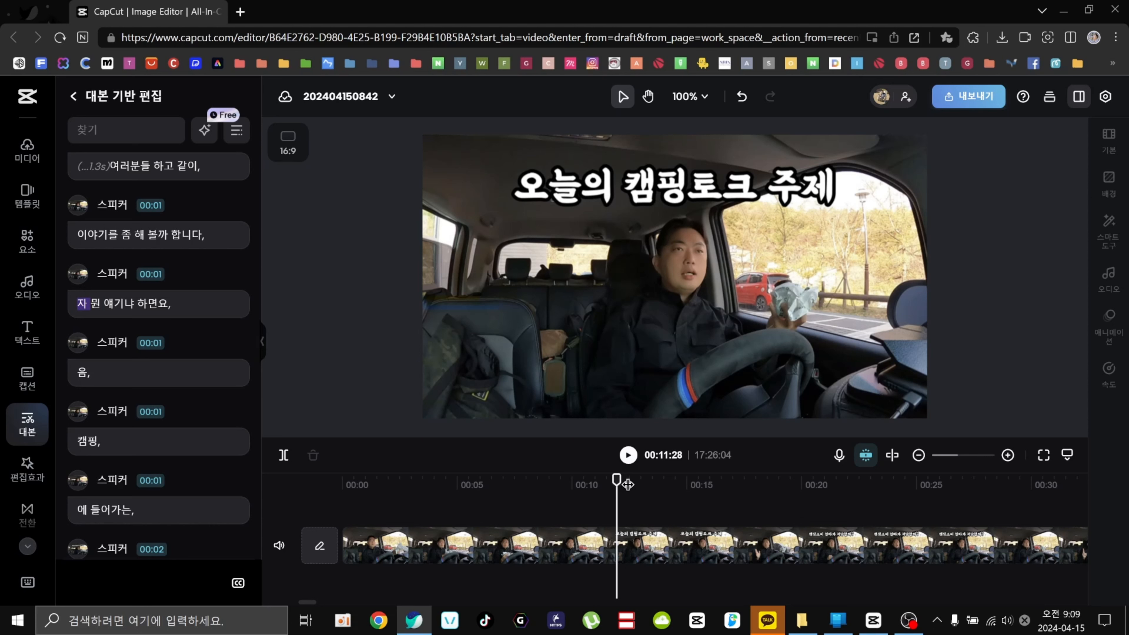
mouse_move(656, 486)
left_mouse_down()
mouse_move(598, 487)
mouse_move(653, 480)
left_mouse_up()
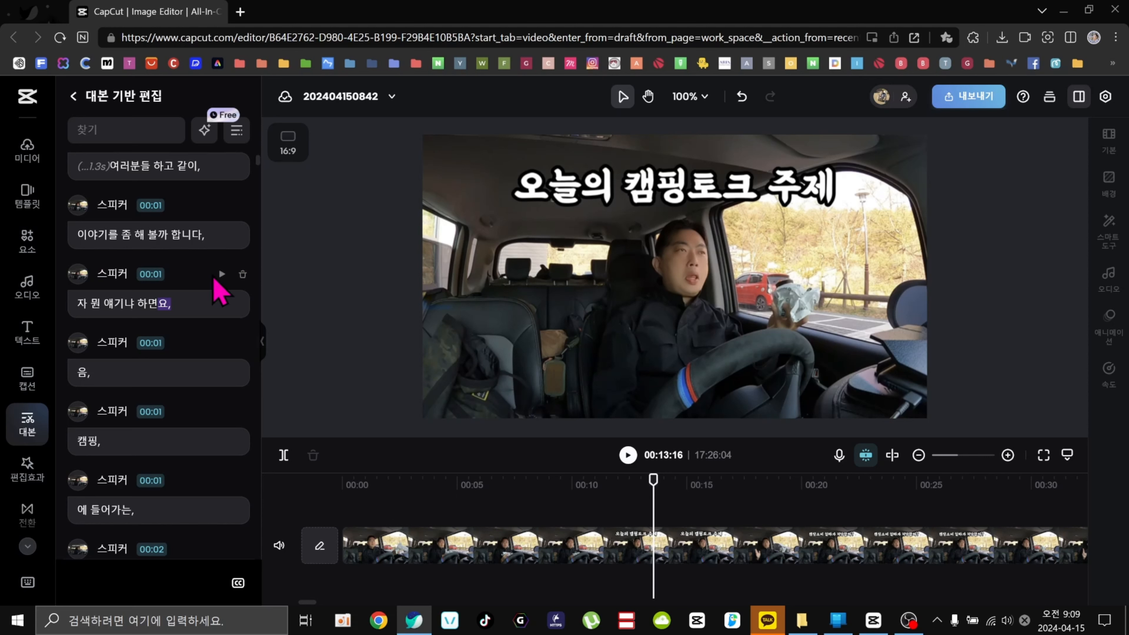
left_click(221, 275)
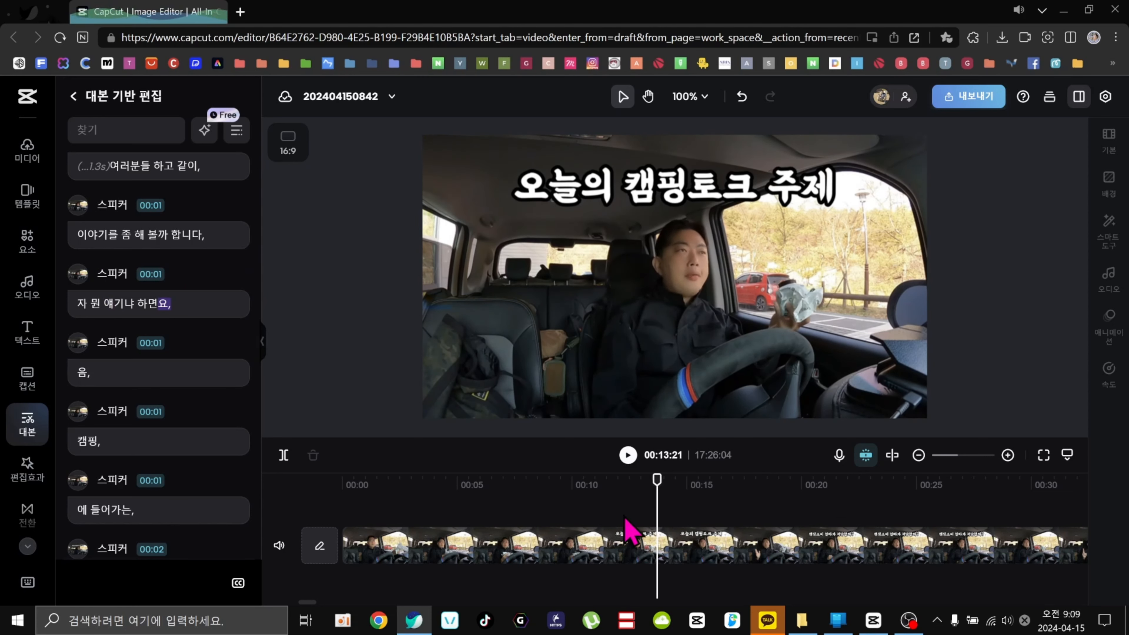
mouse_move(239, 277)
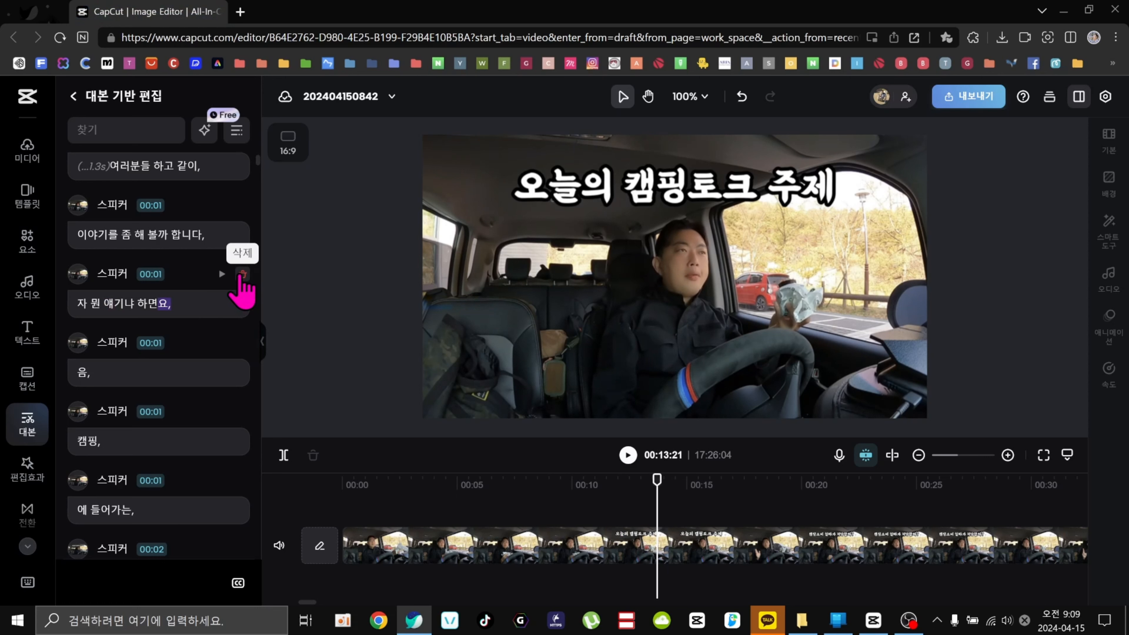
left_click(240, 276)
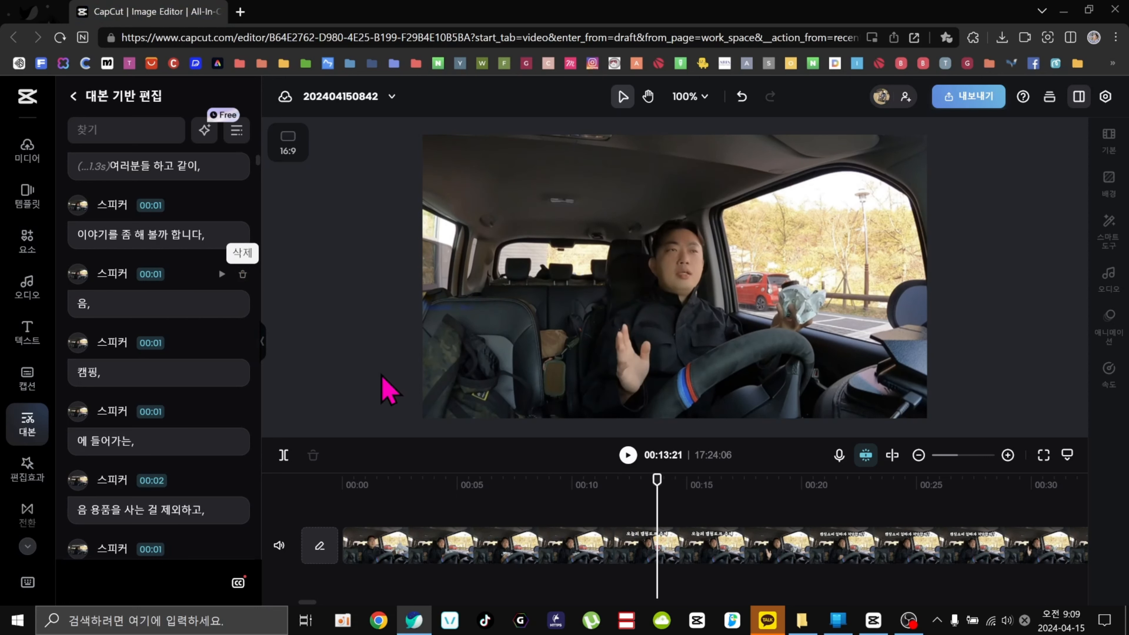
left_click(602, 549)
left_click(638, 547)
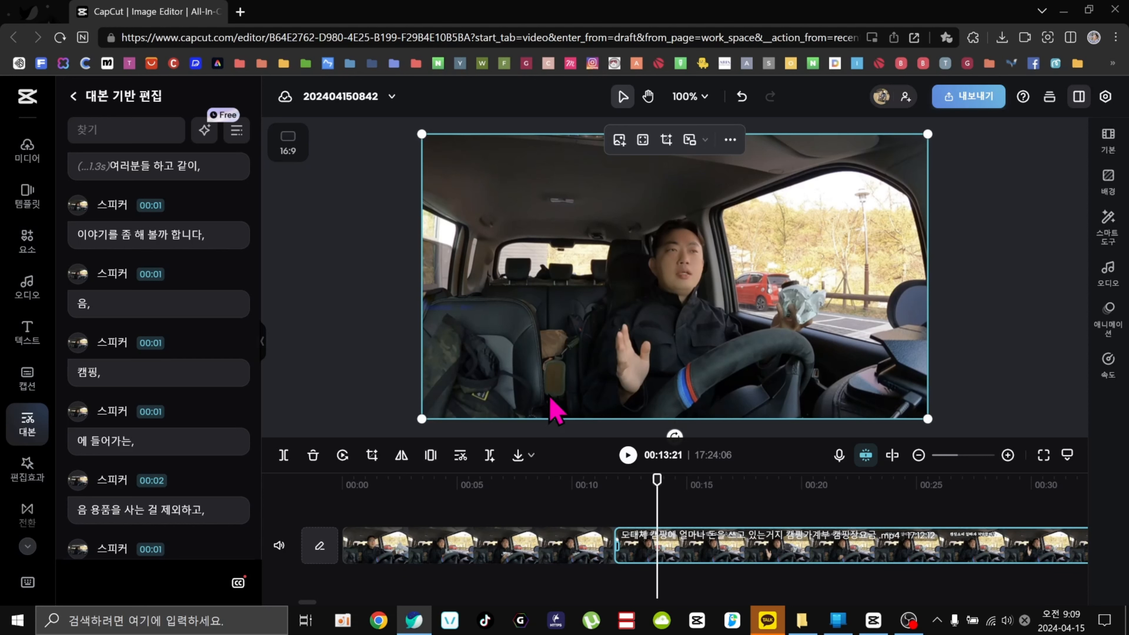
left_click(748, 99)
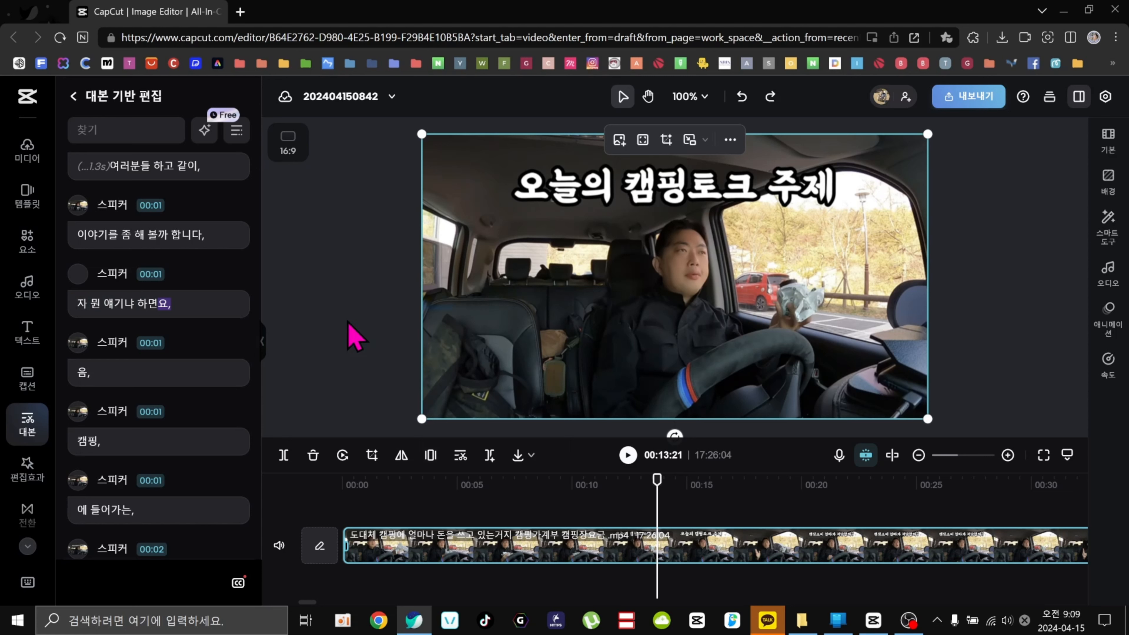
Delete the '자 뭐 얘기나 하면요,' line from the transcript and play back across the cut.
left_click(243, 273)
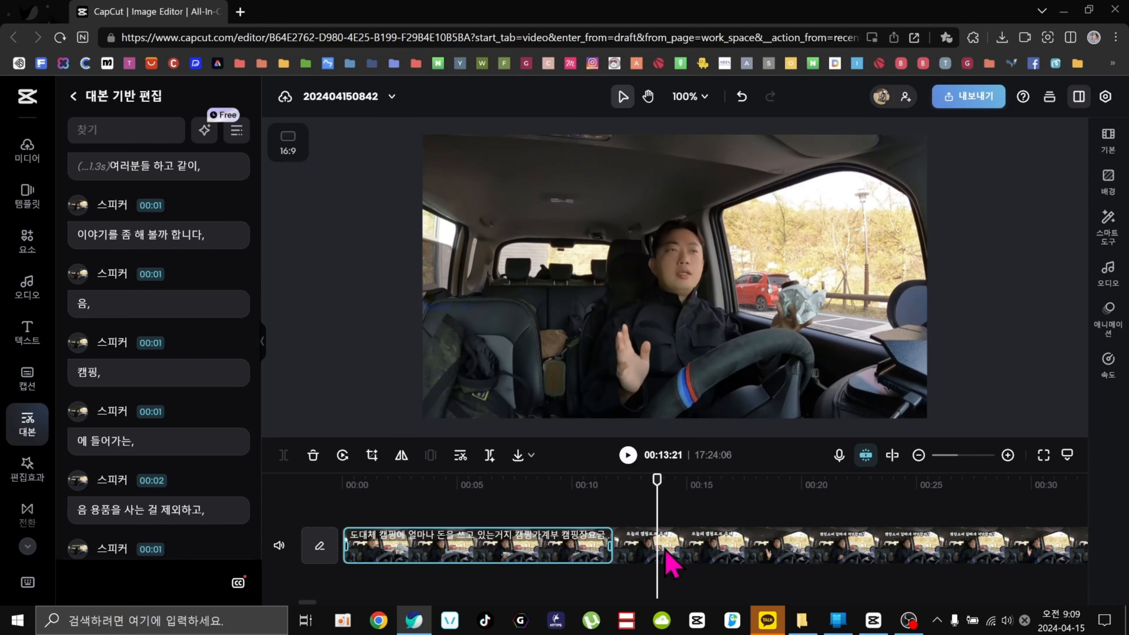
left_click(595, 482)
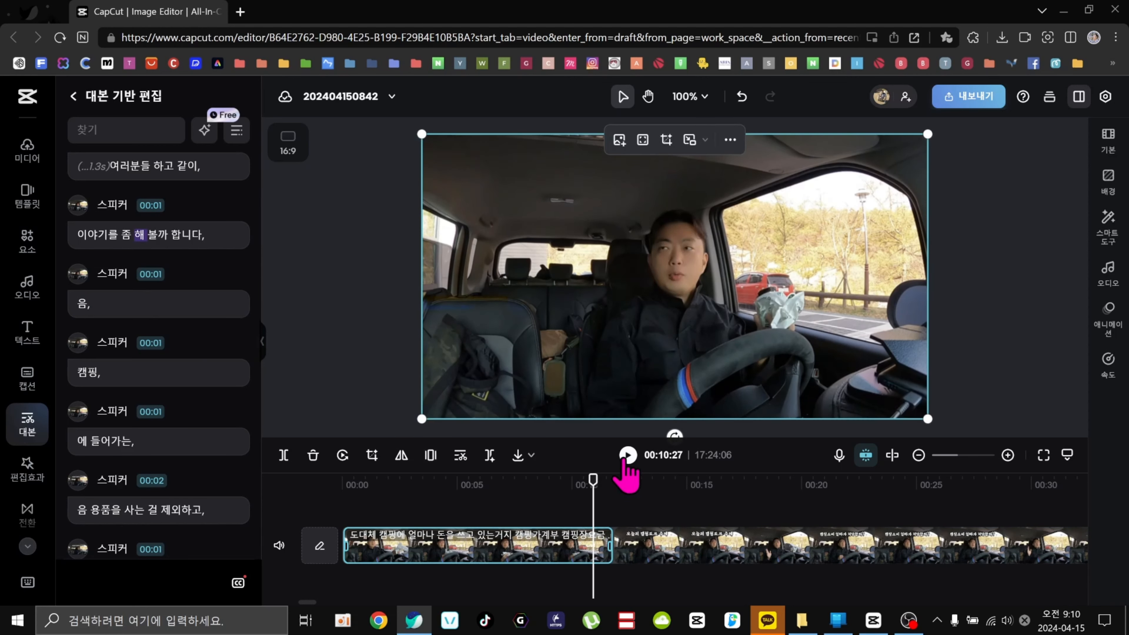
left_click(627, 455)
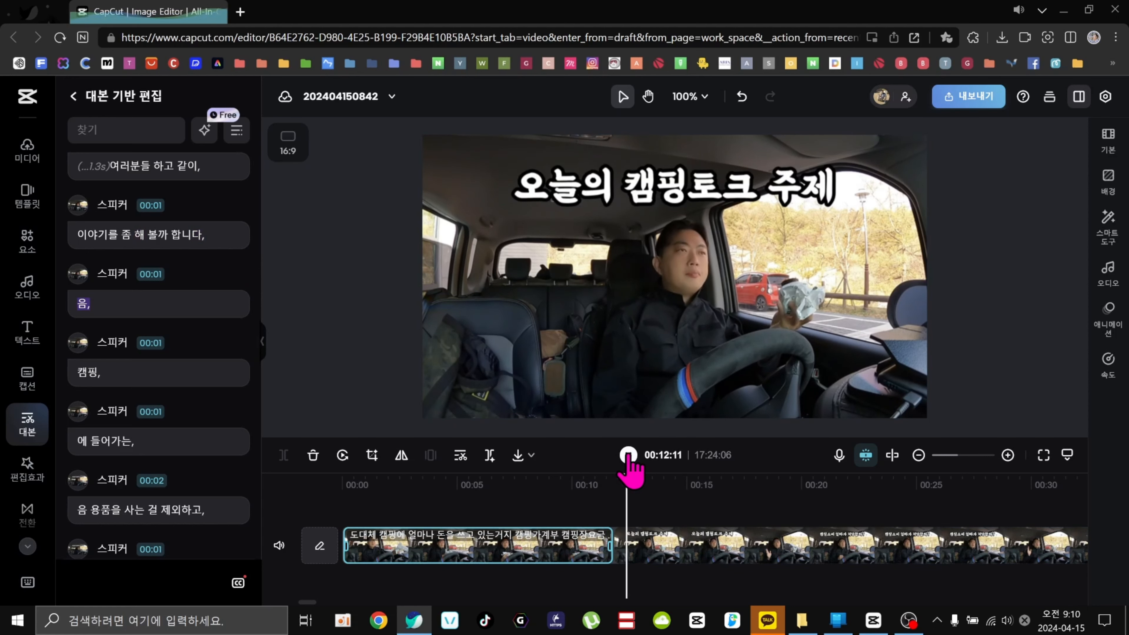
left_click(628, 454)
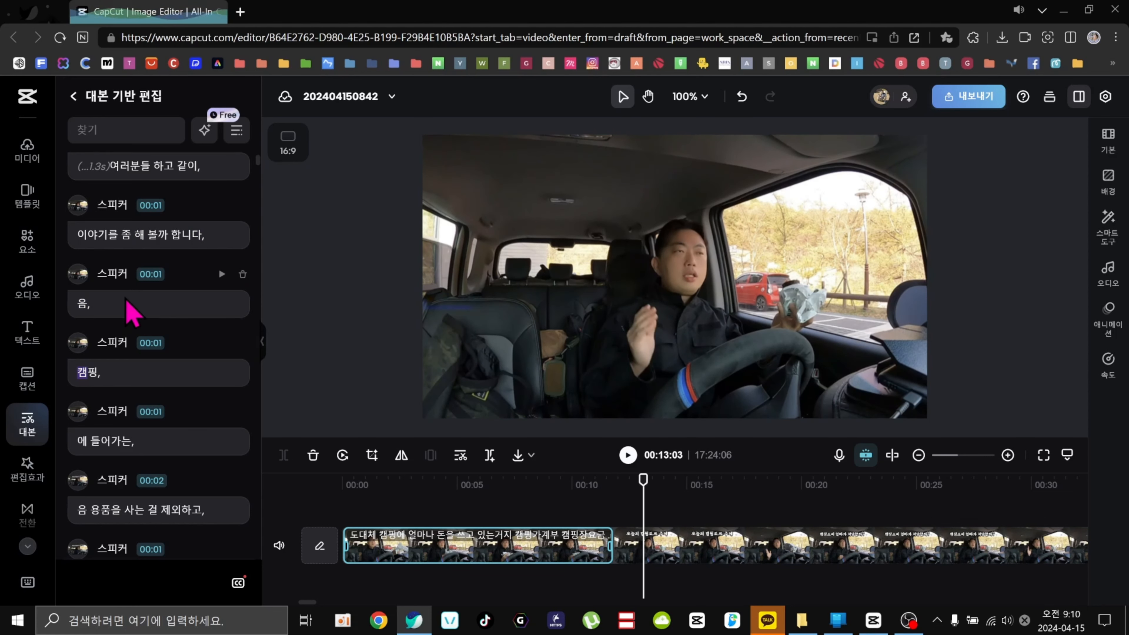
Delete the '음,' transcript line and replay the section around the cut.
left_click(243, 274)
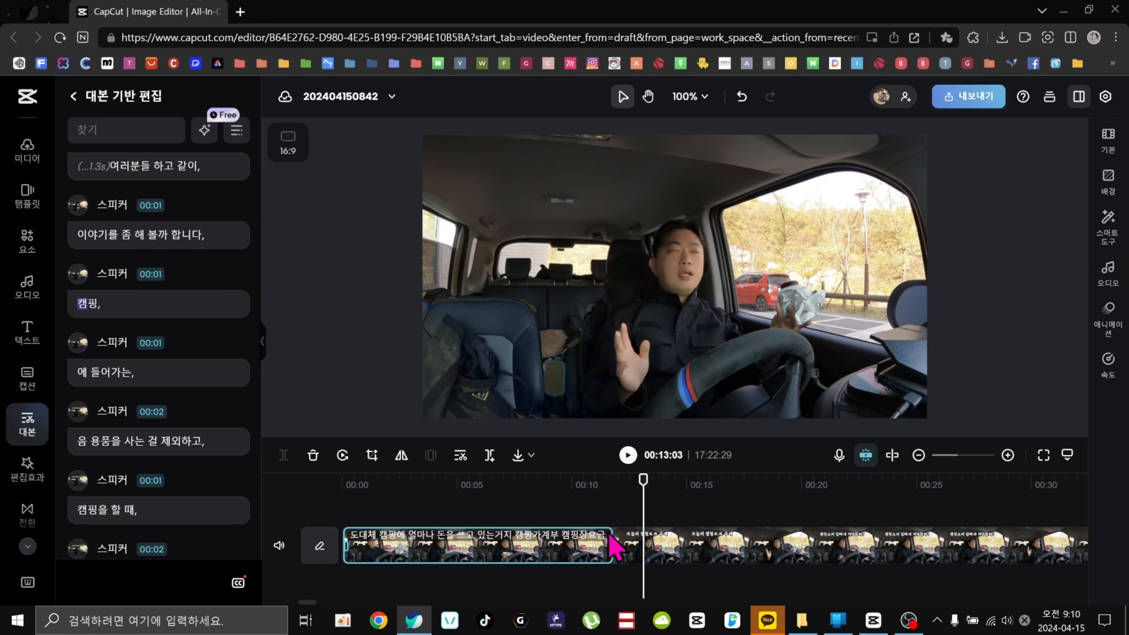
left_click(579, 485)
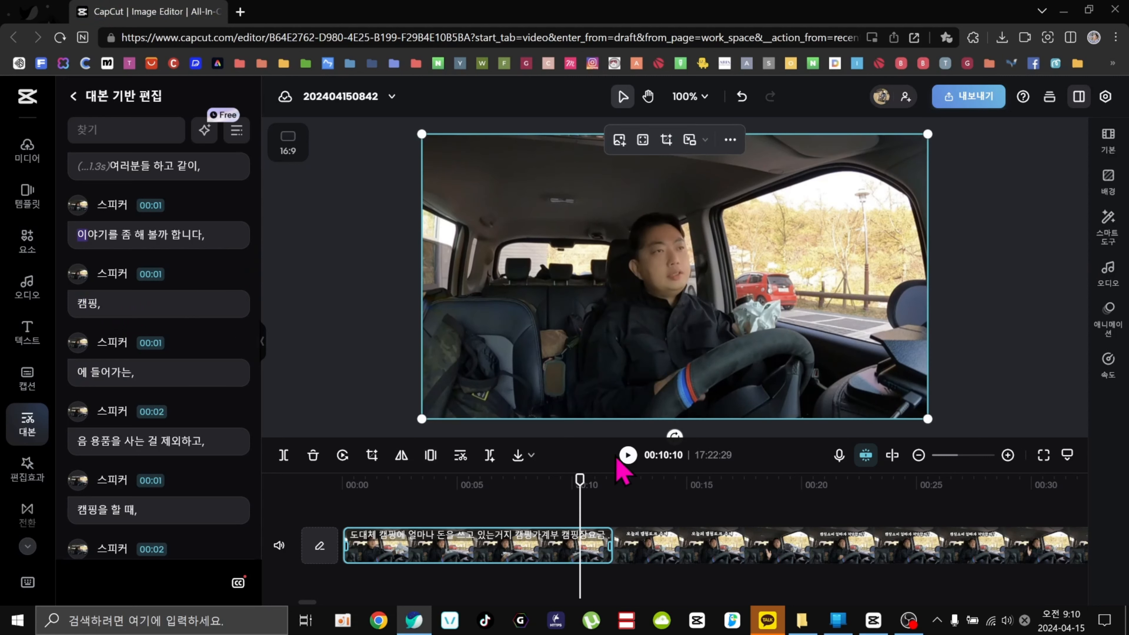
left_click(628, 456)
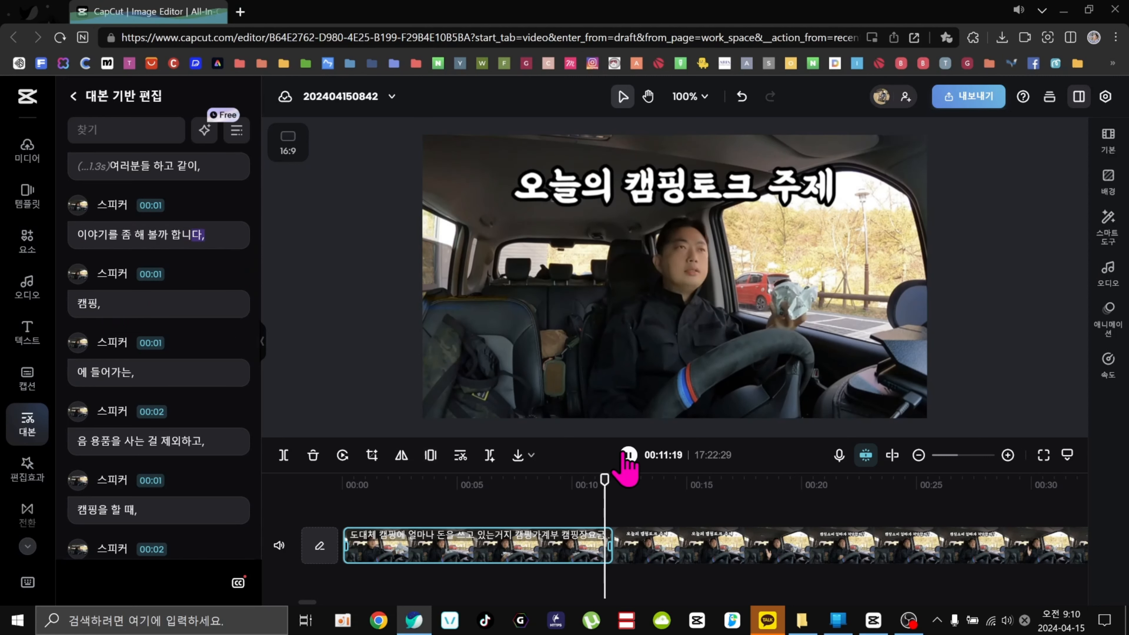
key("space")
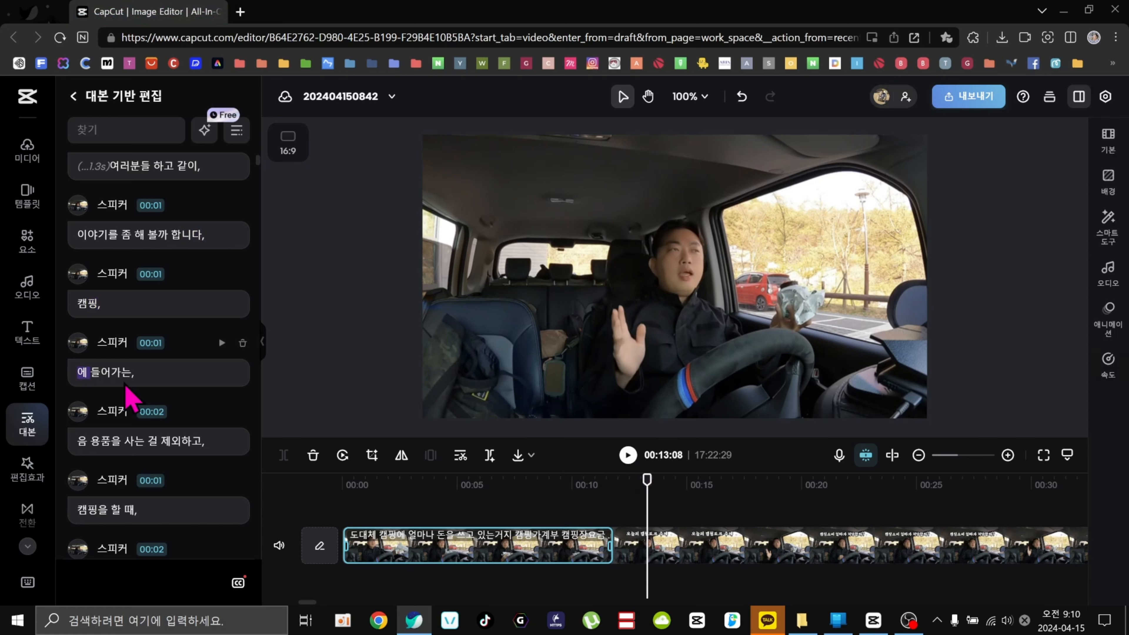
Scroll down the transcript, preview the '자 저는,' line, and delete it.
scroll(189, 433, "down", 5)
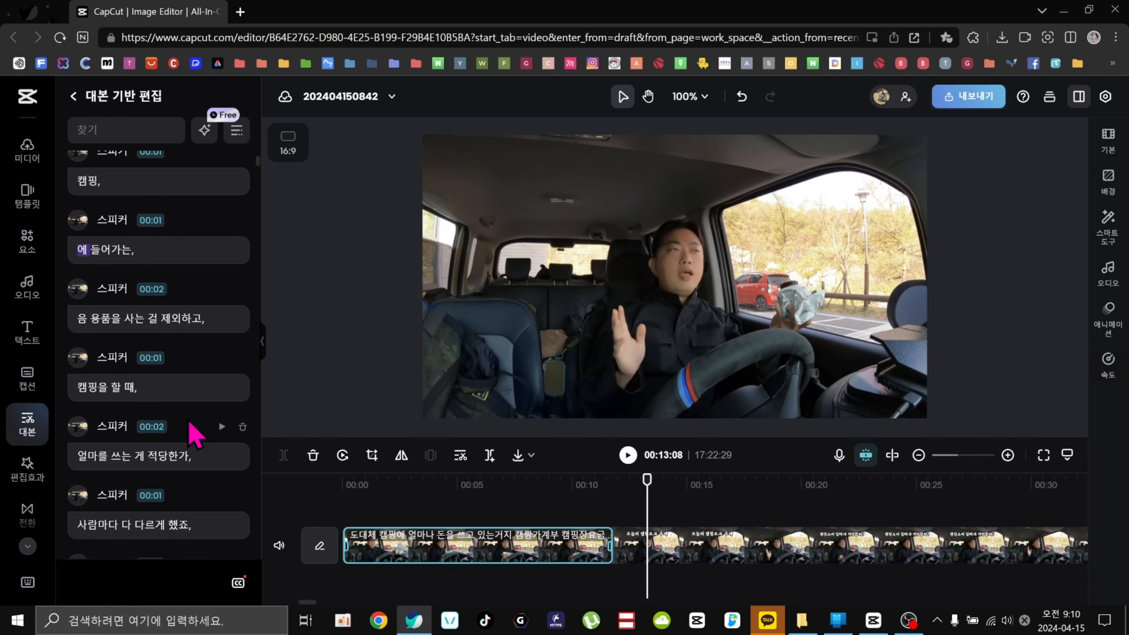
scroll(196, 436, "down", 1)
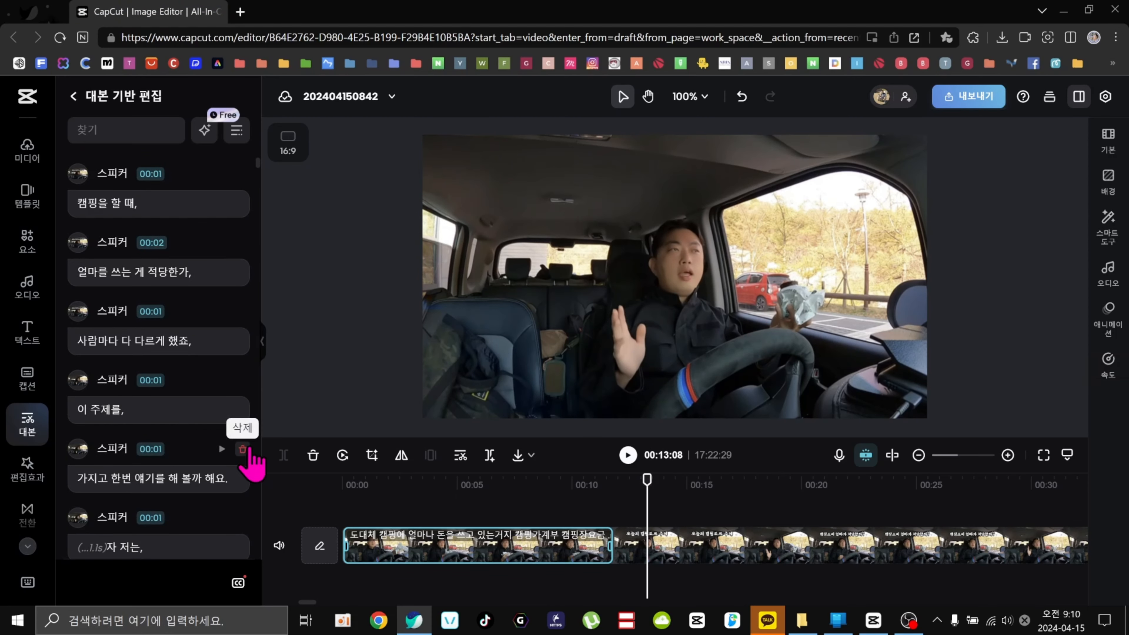
scroll(247, 453, "down", 2)
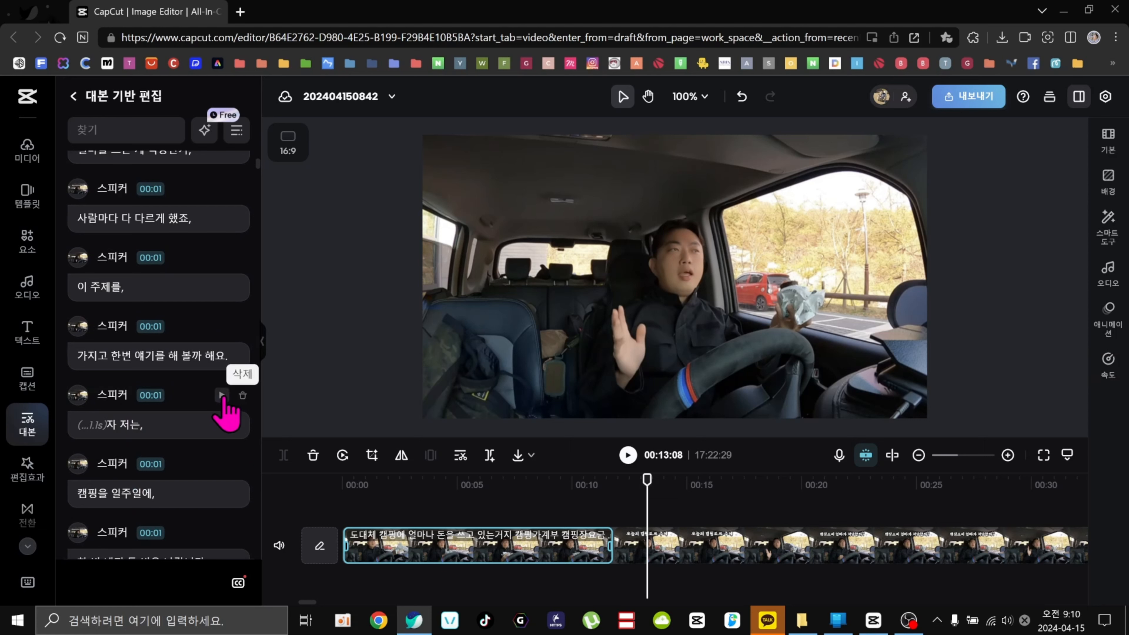
left_click(221, 395)
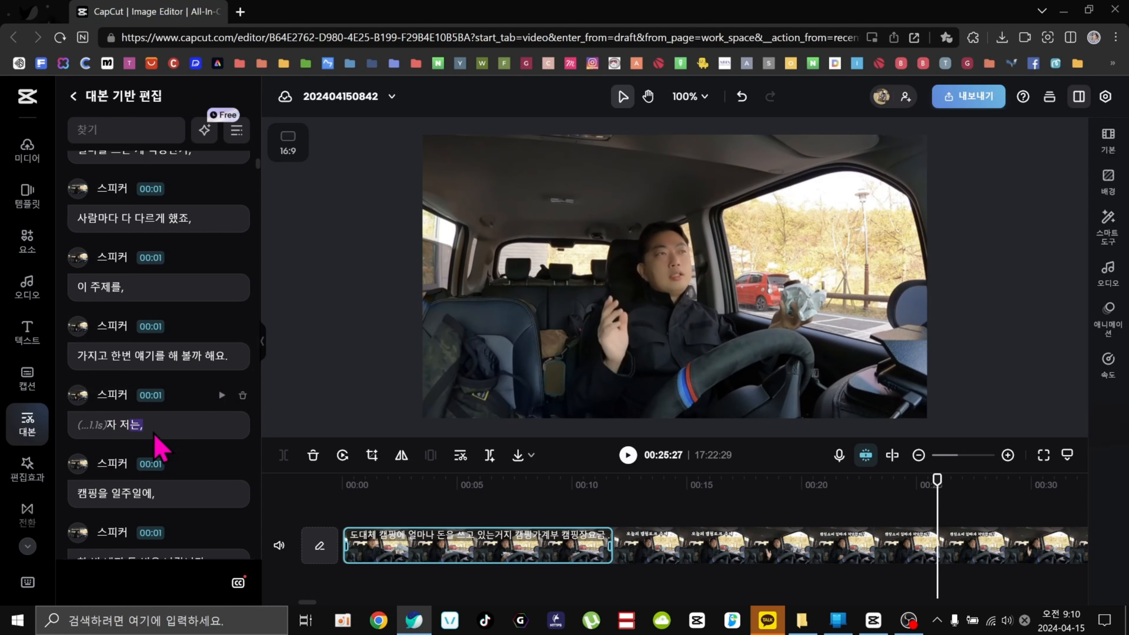
left_click(242, 395)
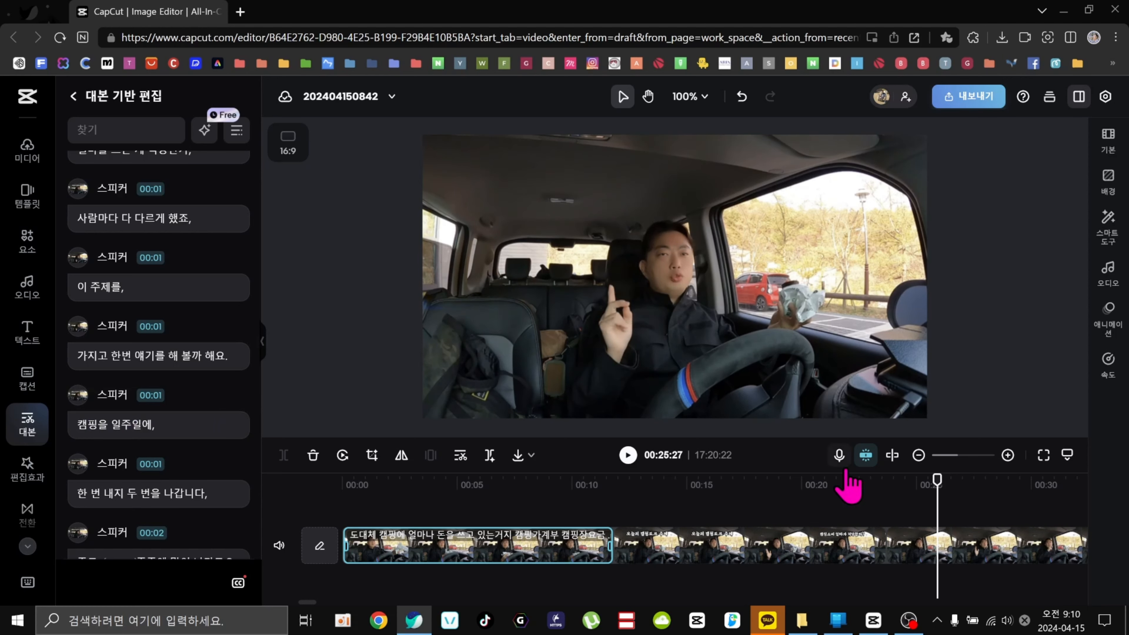
Select the clip after the cut and play back the section around the latest deletion.
left_click(883, 543)
left_click(928, 549)
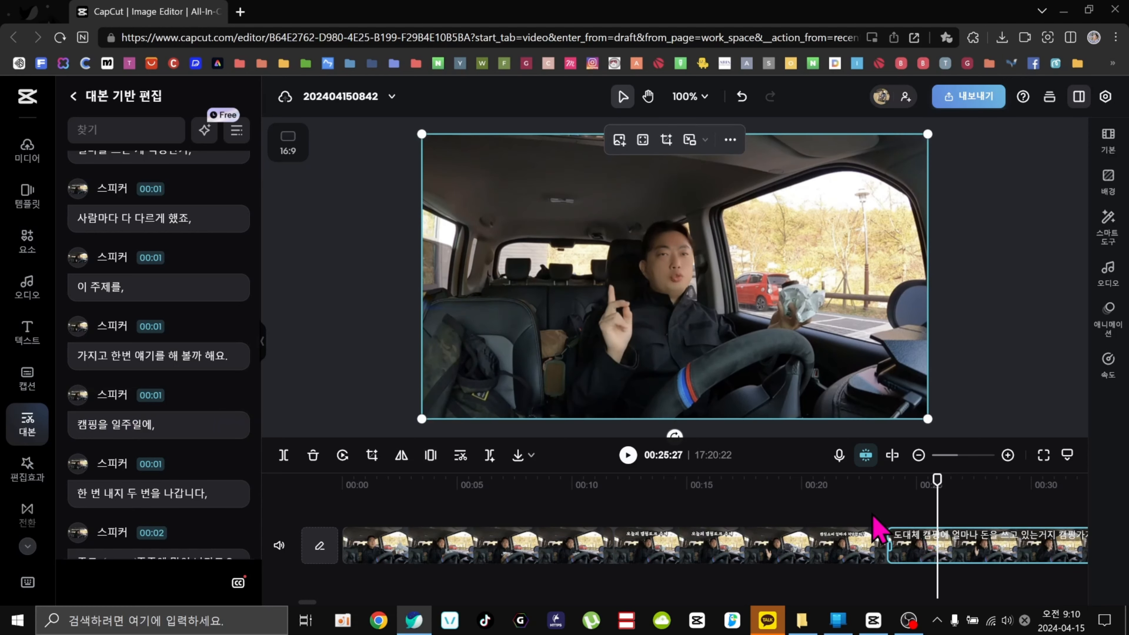
left_click(872, 491)
left_click(627, 456)
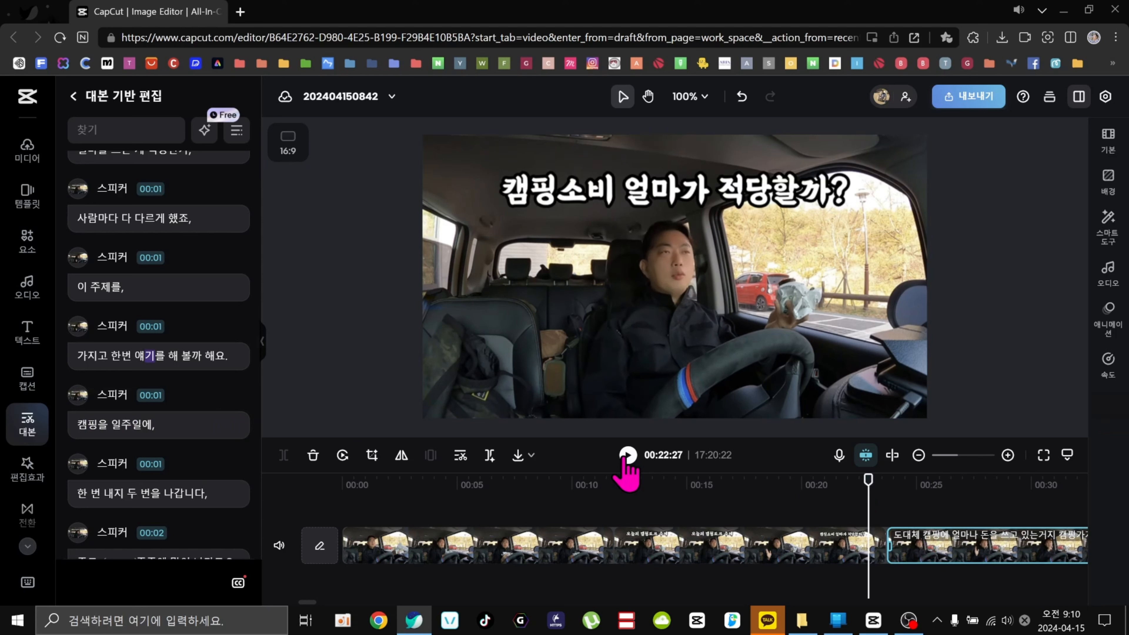
left_click(628, 456)
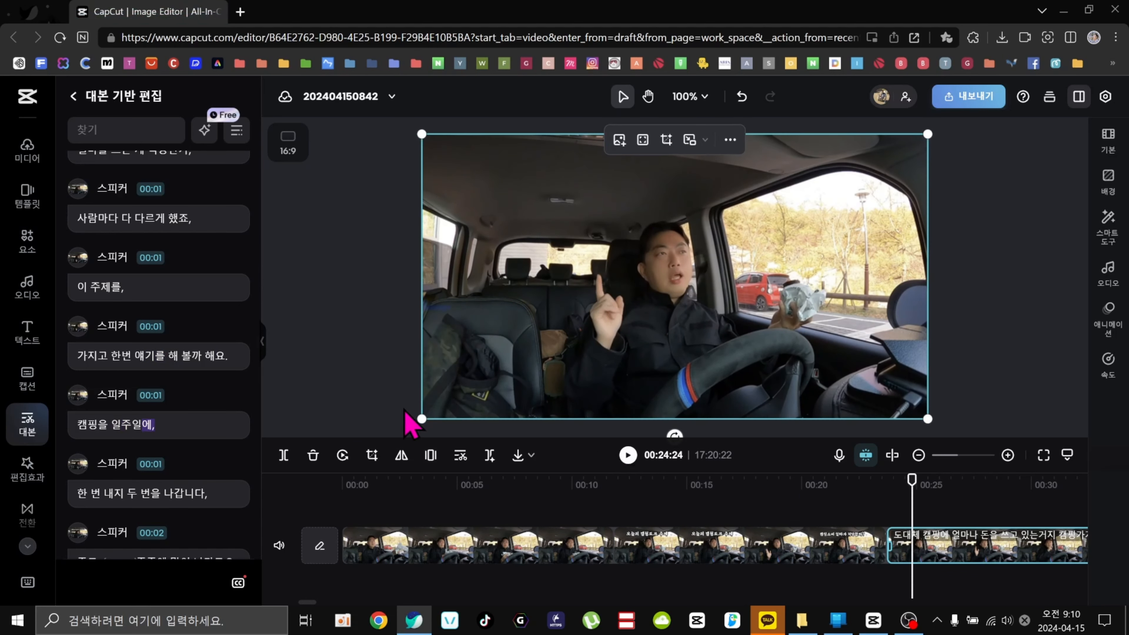
Scroll down the transcript, preview the '주로 주중에 많이 나가고요,' line, and delete its 0.3s pause.
scroll(135, 342, "down", 7)
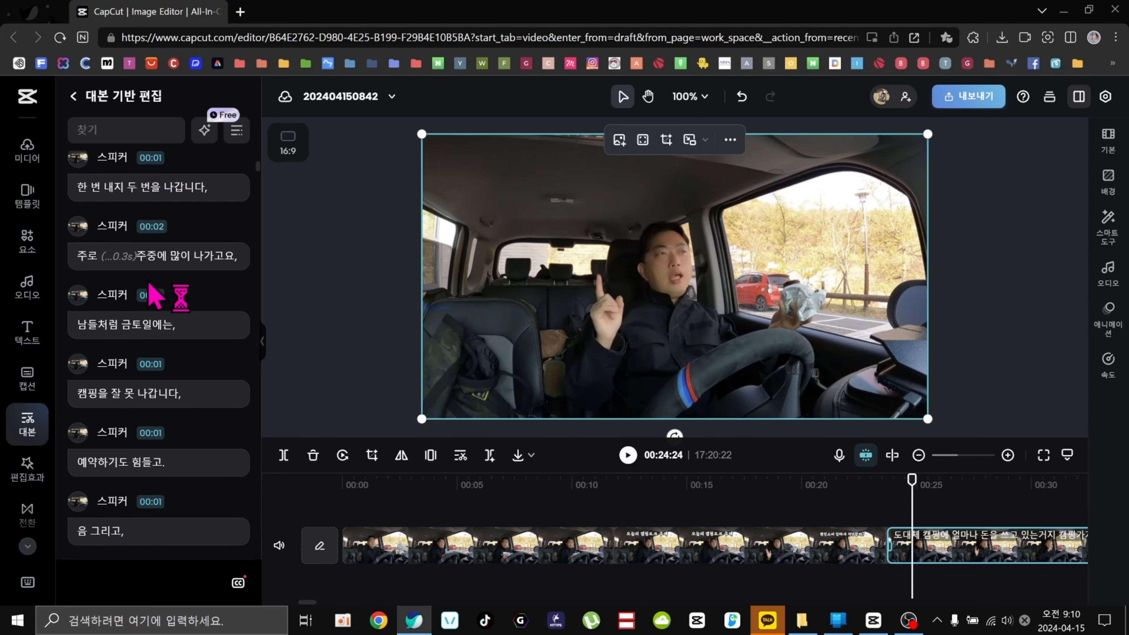
left_click(109, 258)
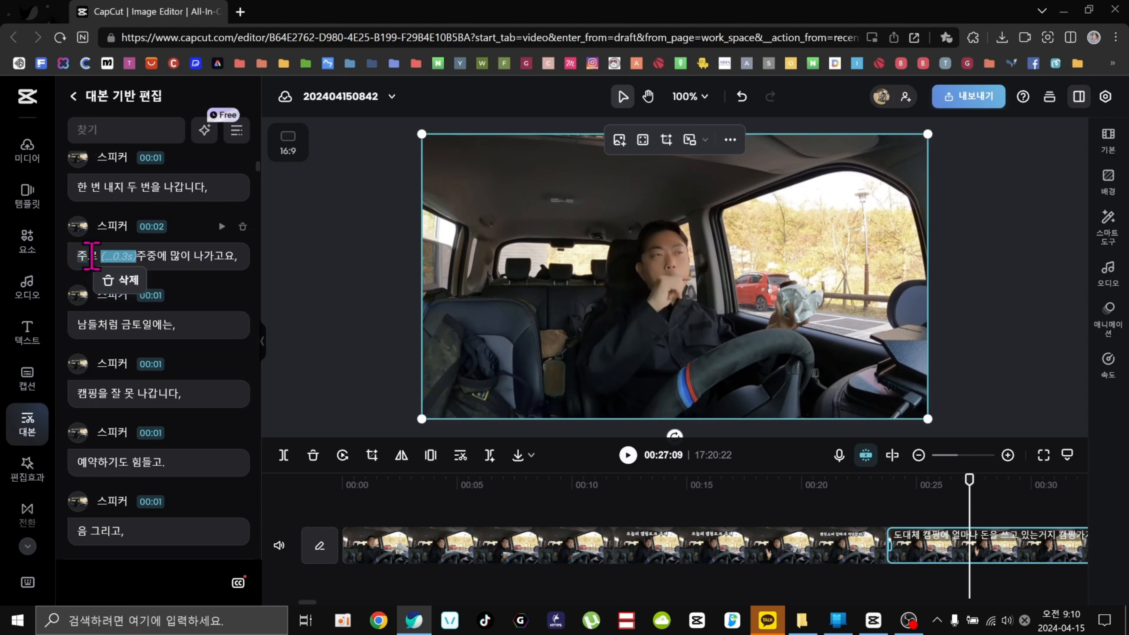
left_click(81, 256)
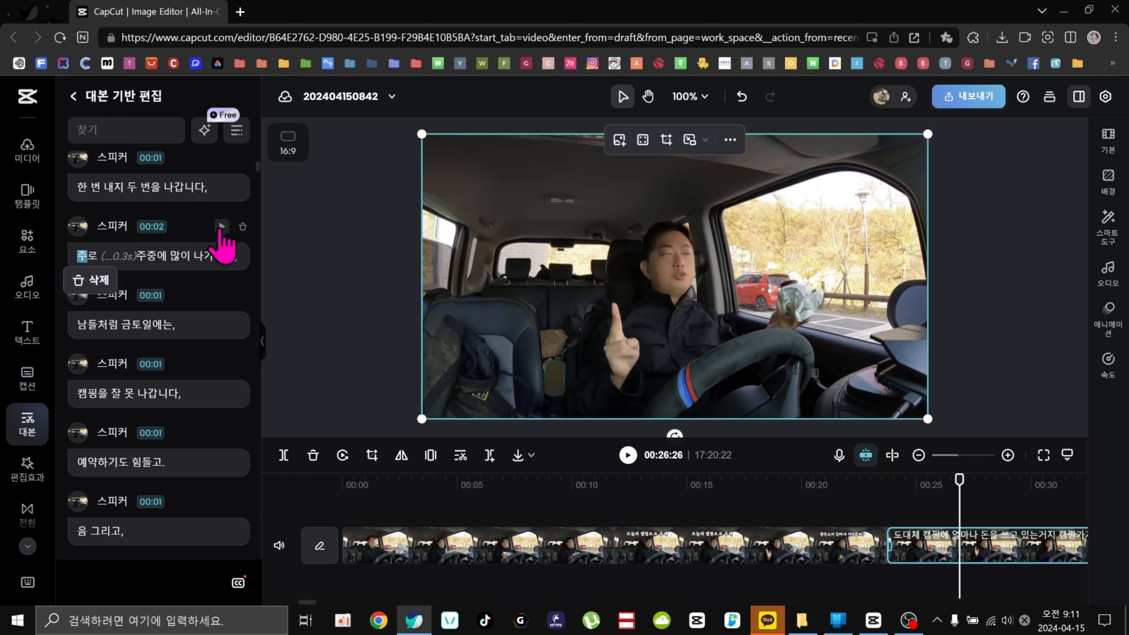
left_click(221, 227)
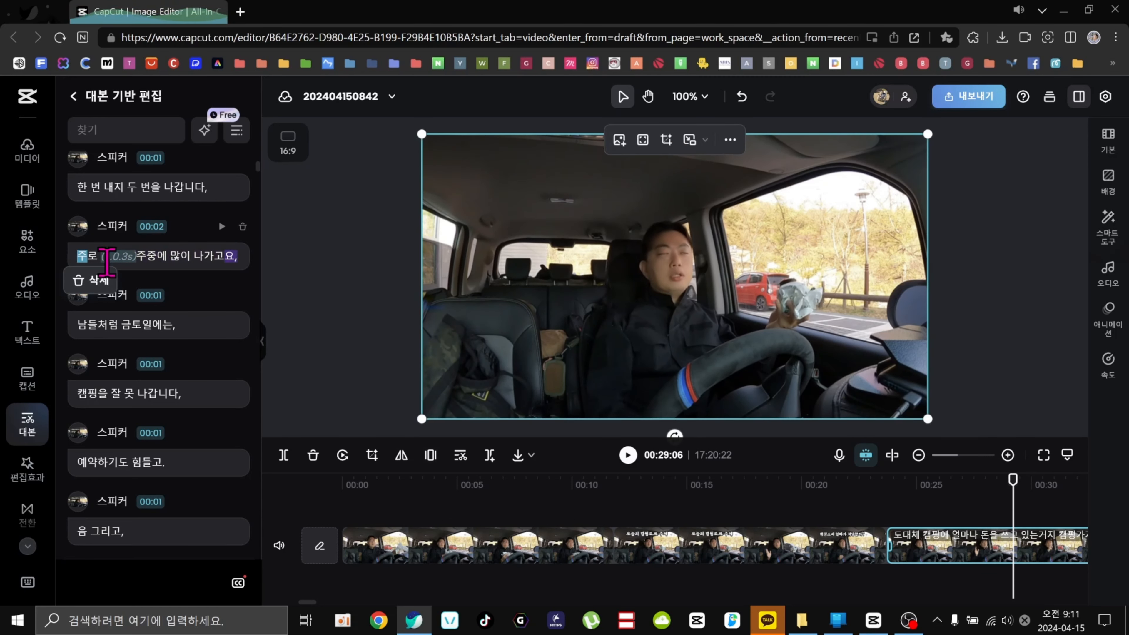
left_click(114, 257)
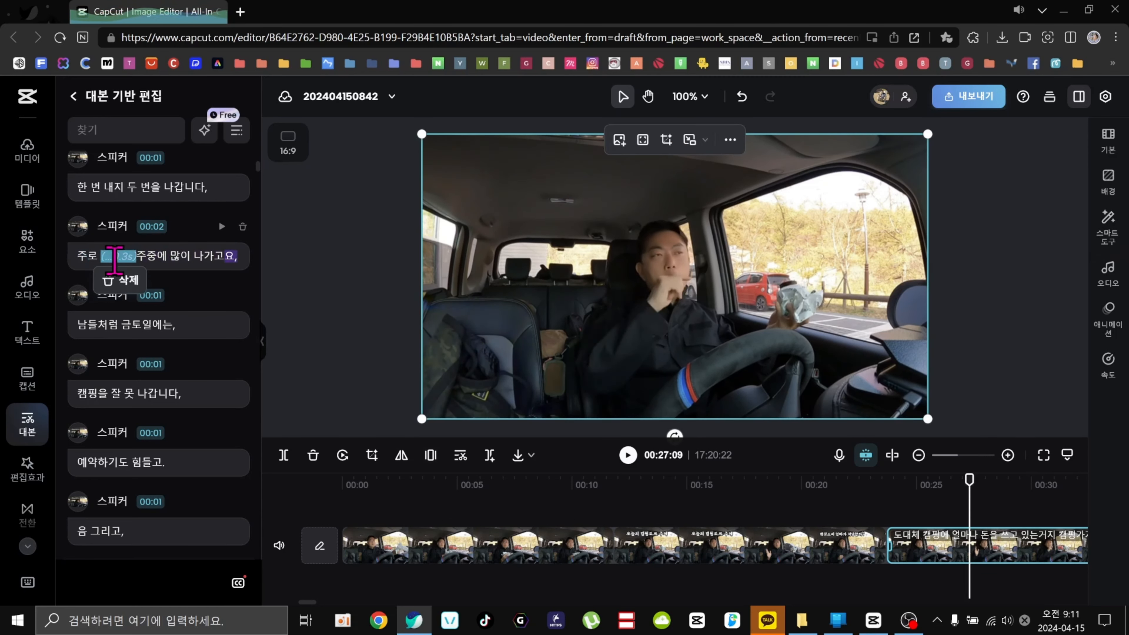
left_click(121, 284)
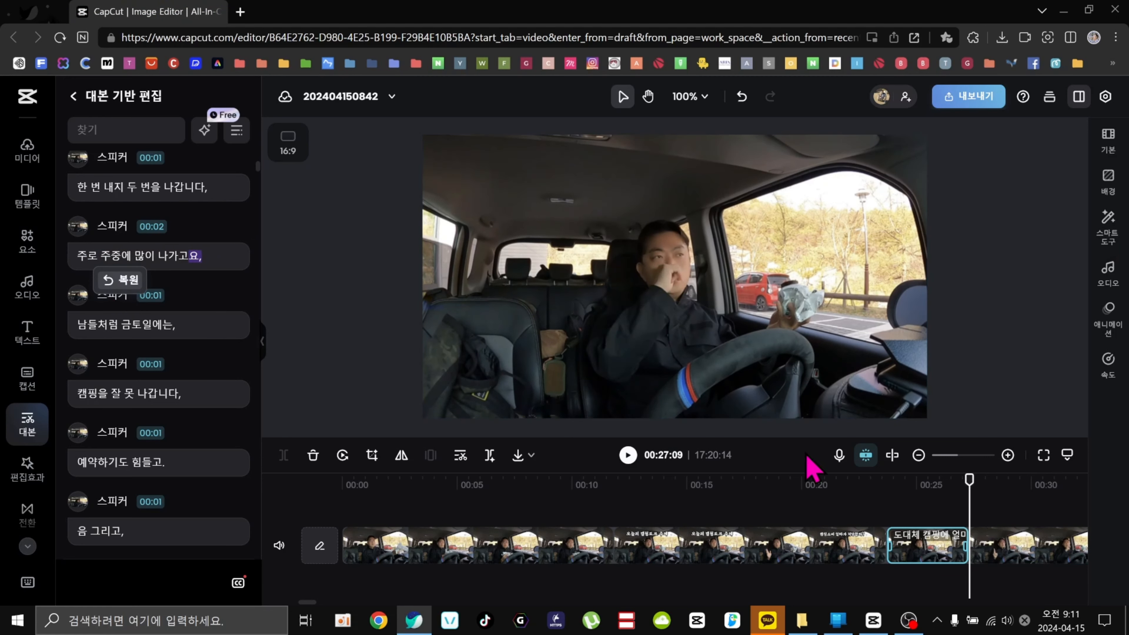
Move the playhead before the cut and play back the section around the removed pause.
left_click(935, 483)
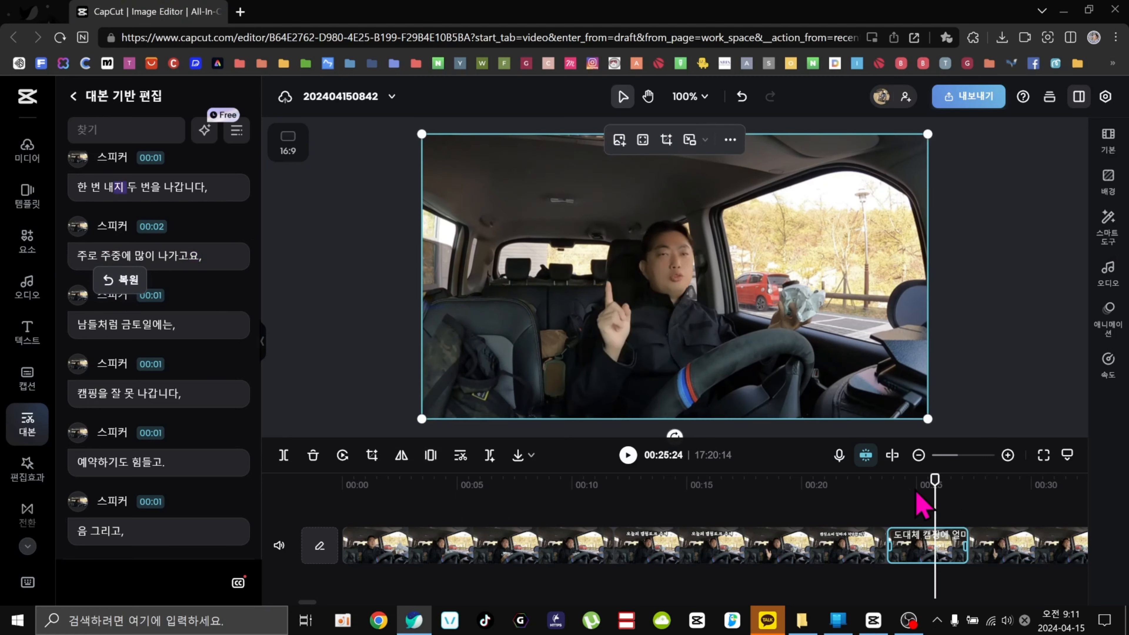
left_click(868, 488)
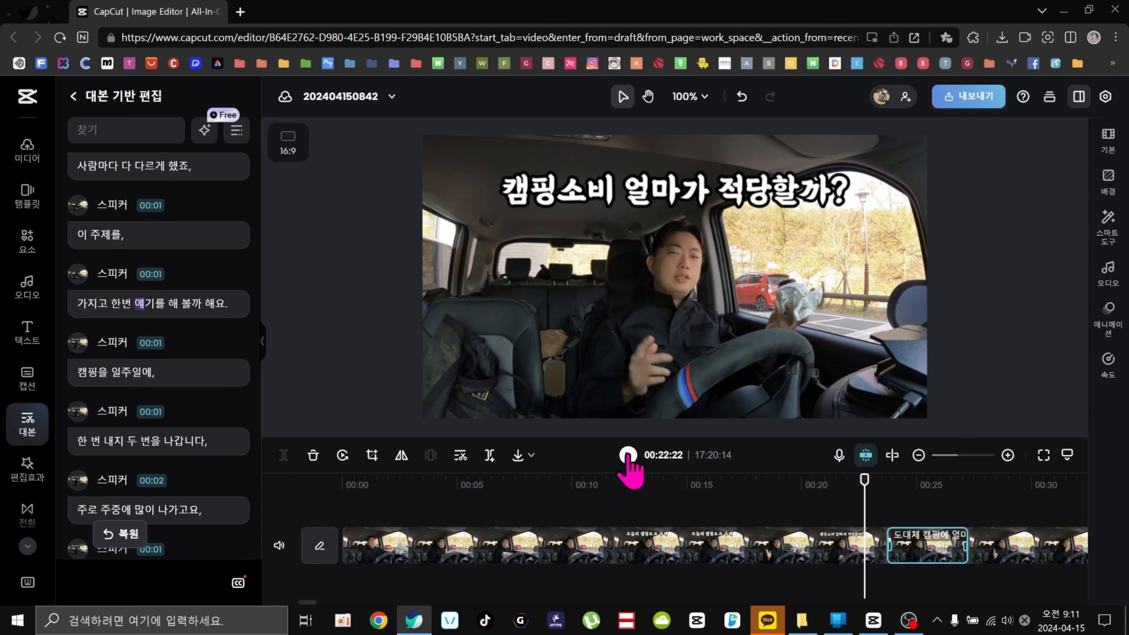
left_click(628, 455)
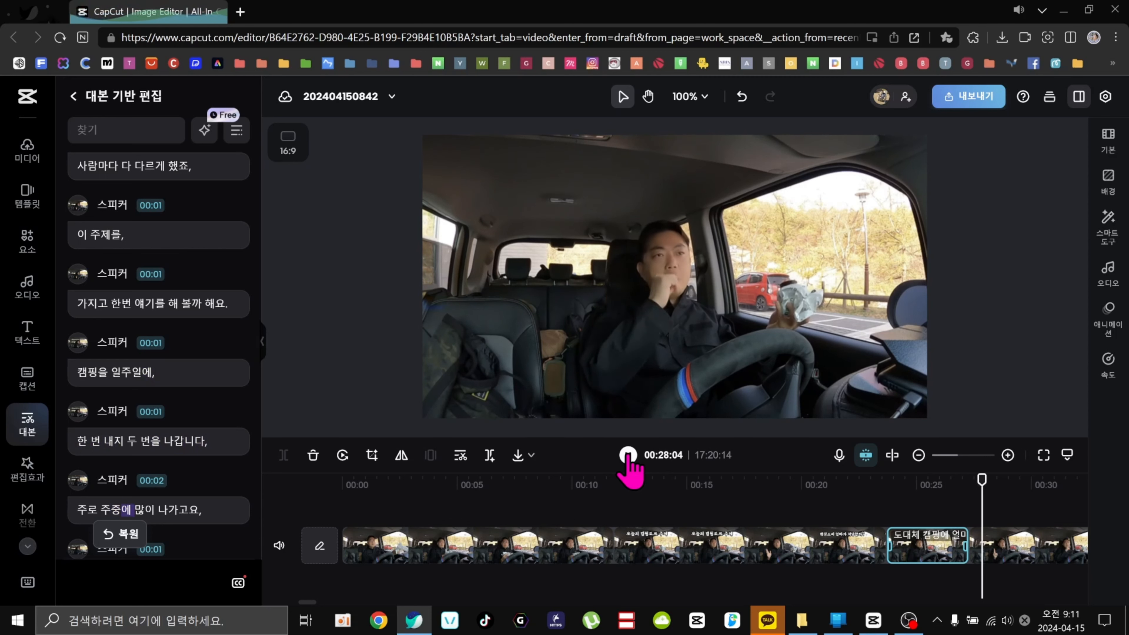
key("space")
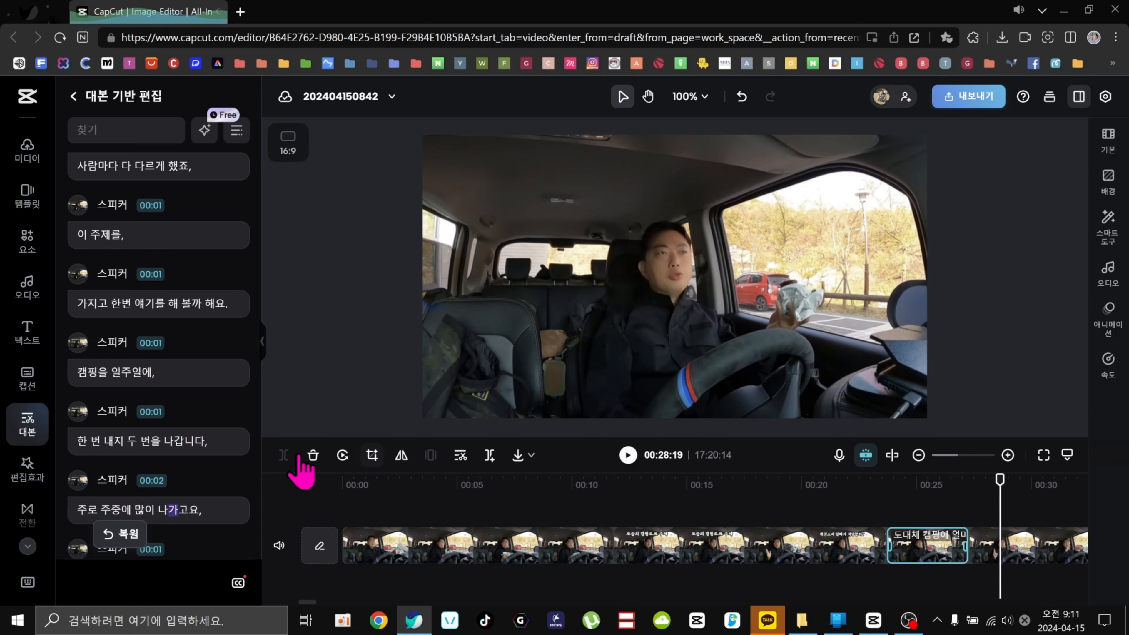
Delete the word '예약' from the start of the '예약하기도 힘들고.' line and preview the edited line.
scroll(176, 446, "down", 4)
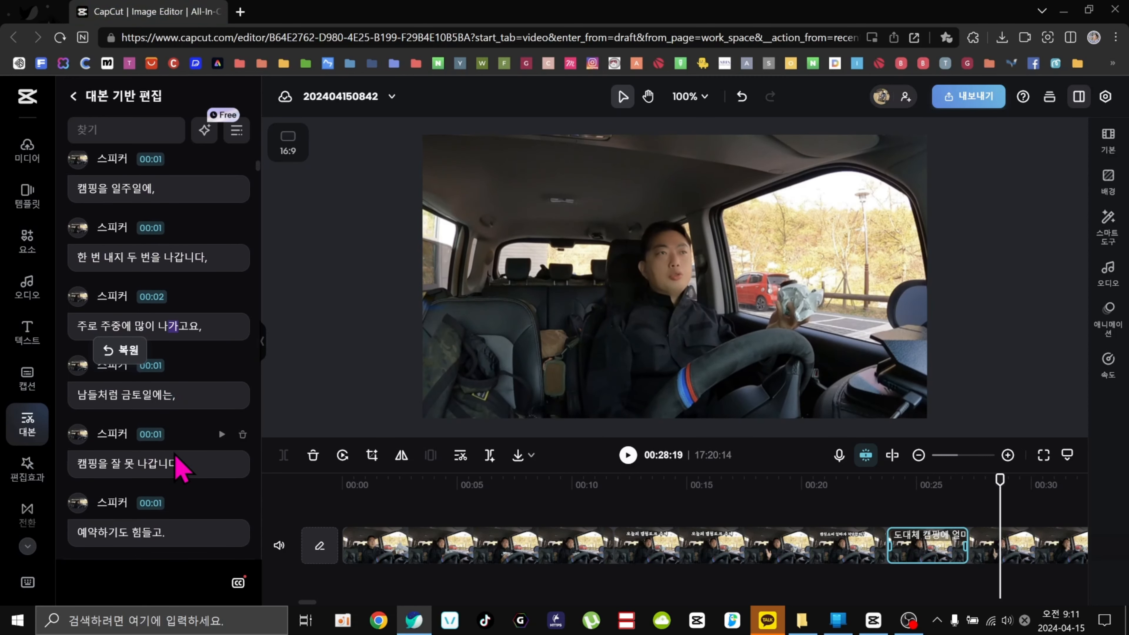
scroll(129, 433, "down", 3)
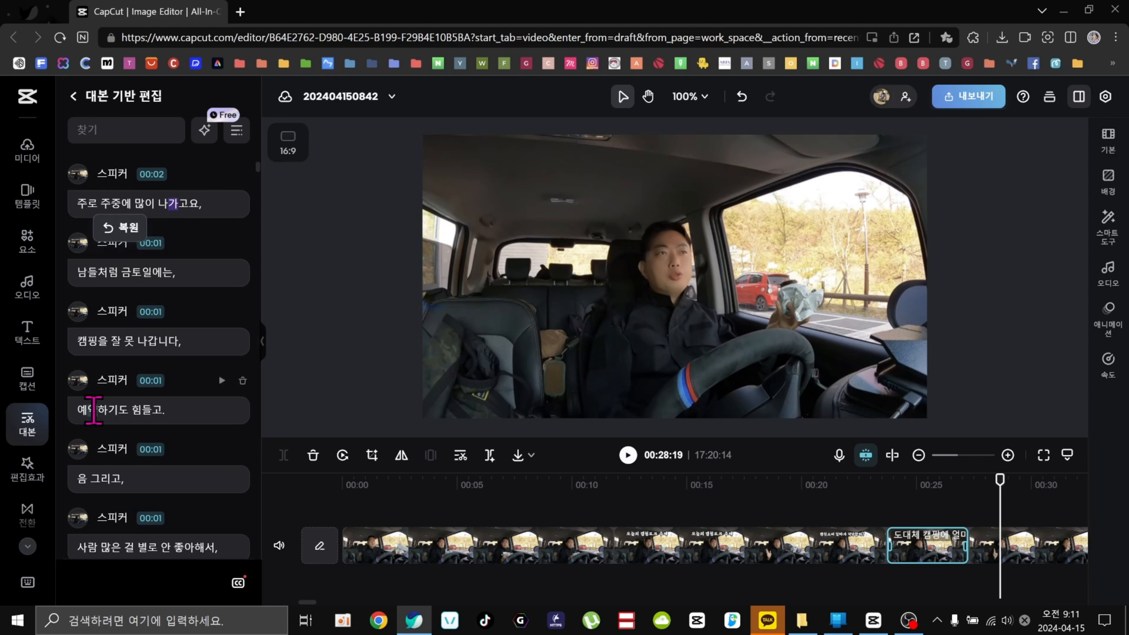
left_click_drag(96, 411, 72, 414)
left_click(81, 419)
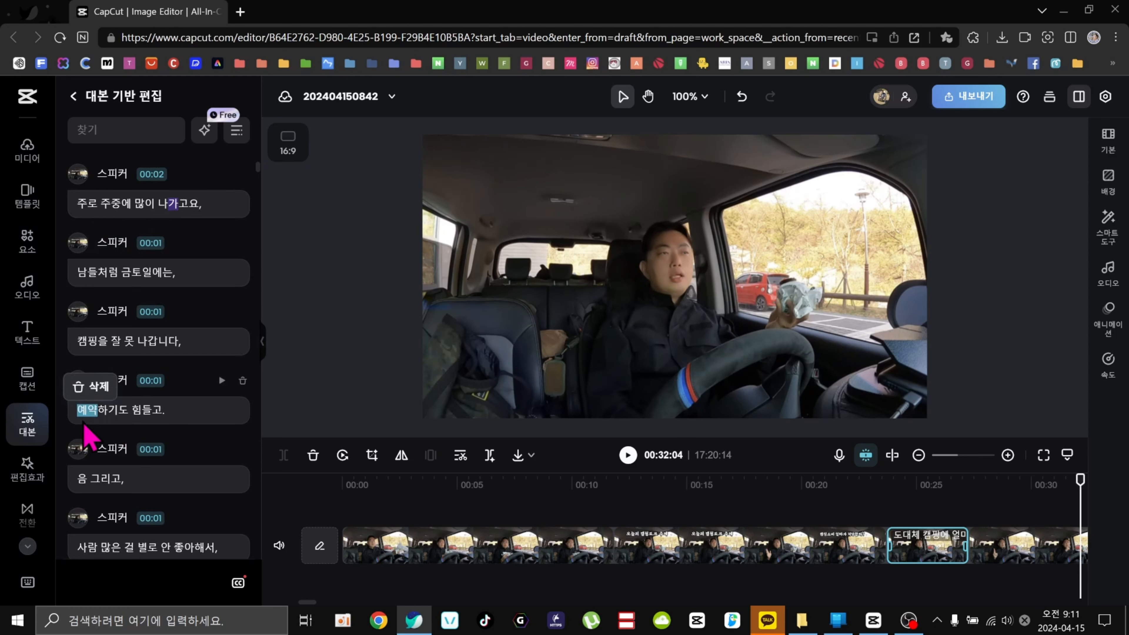
left_click(122, 407)
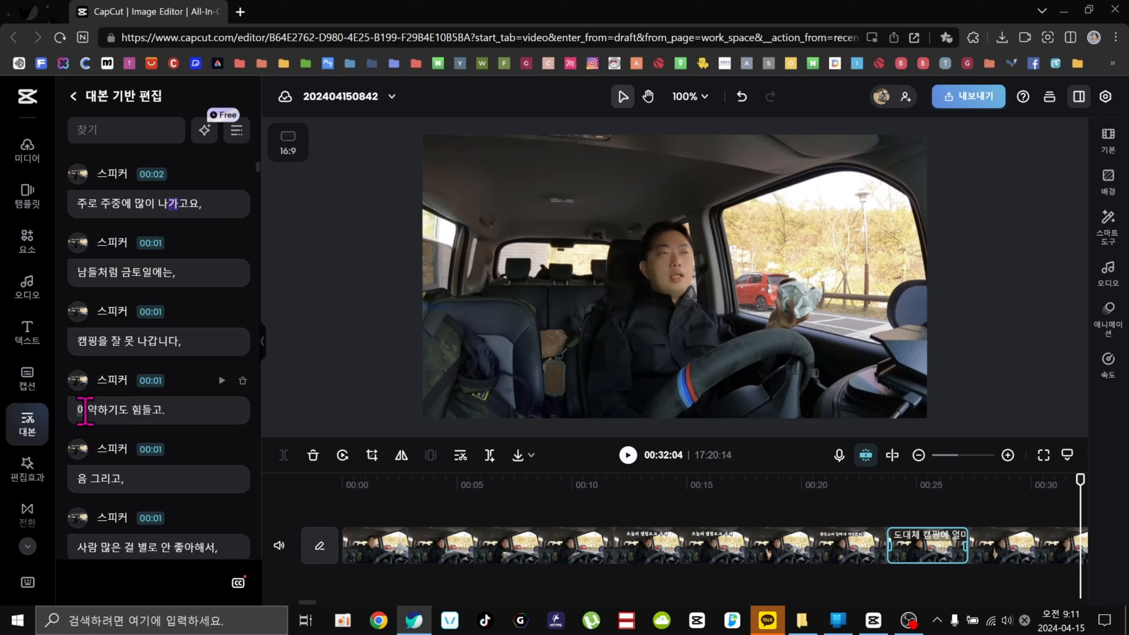
left_click_drag(80, 409, 98, 410)
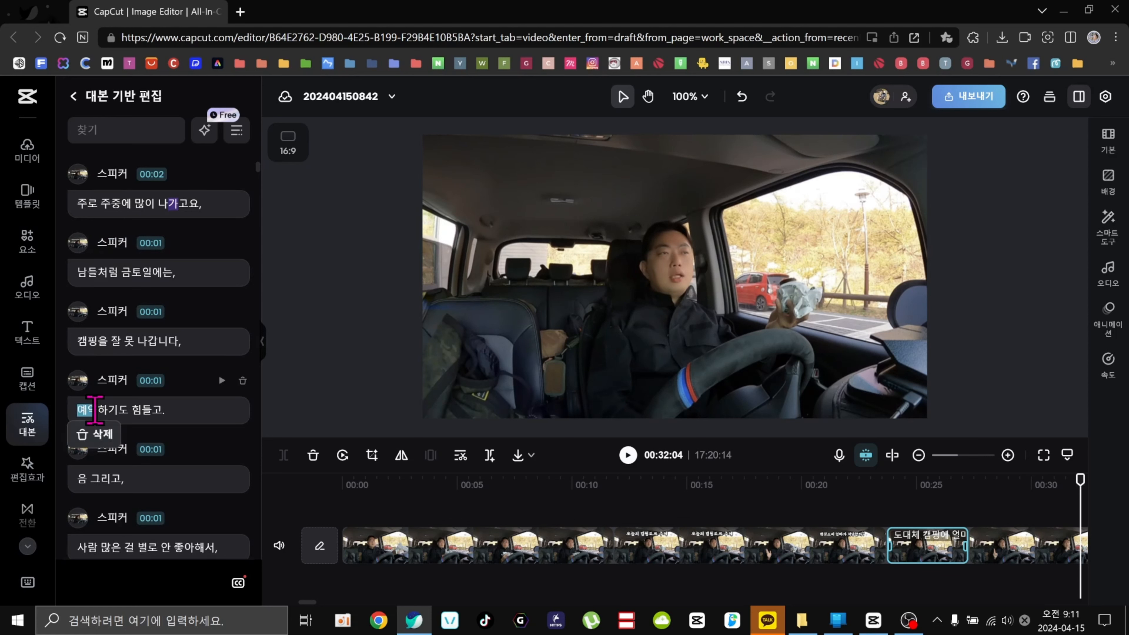
left_click(220, 381)
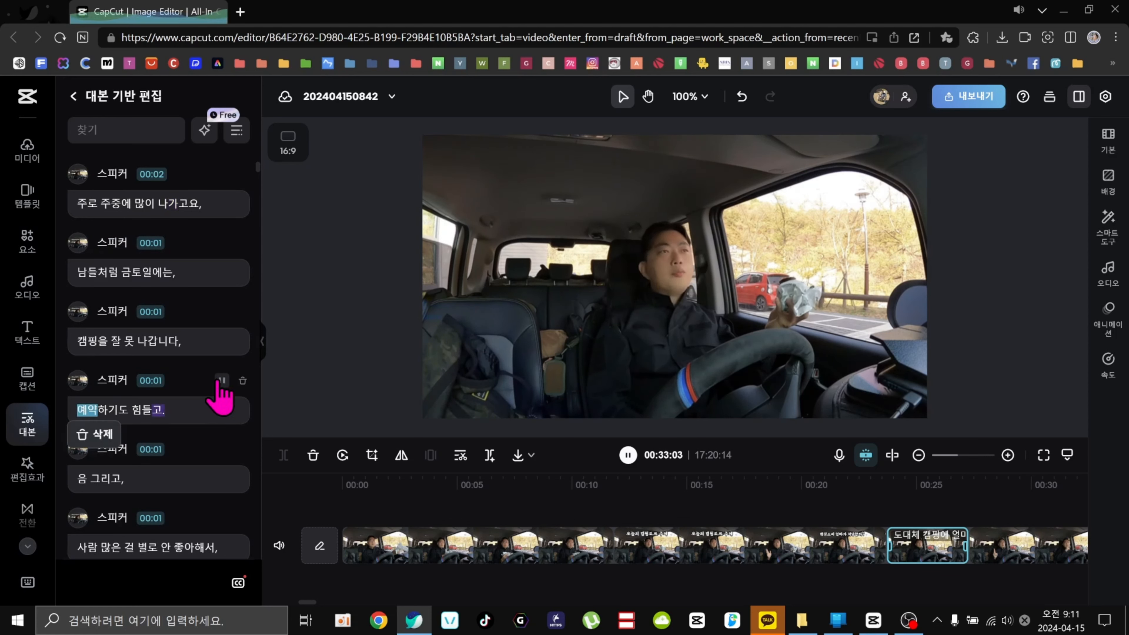
left_click_drag(88, 407, 80, 409)
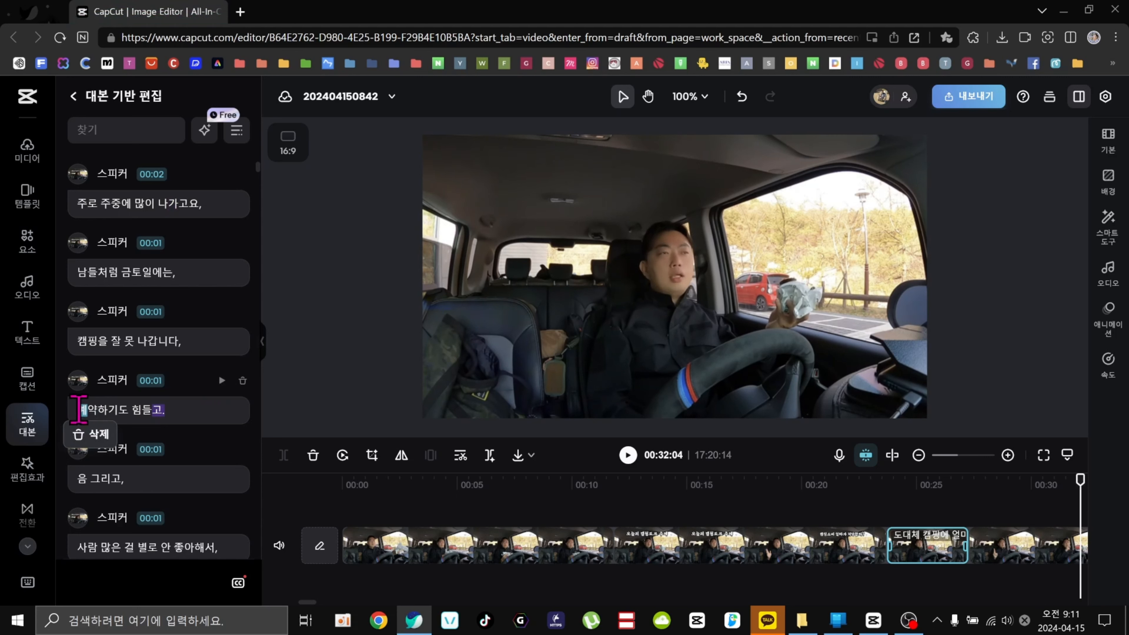
left_click_drag(80, 409, 97, 410)
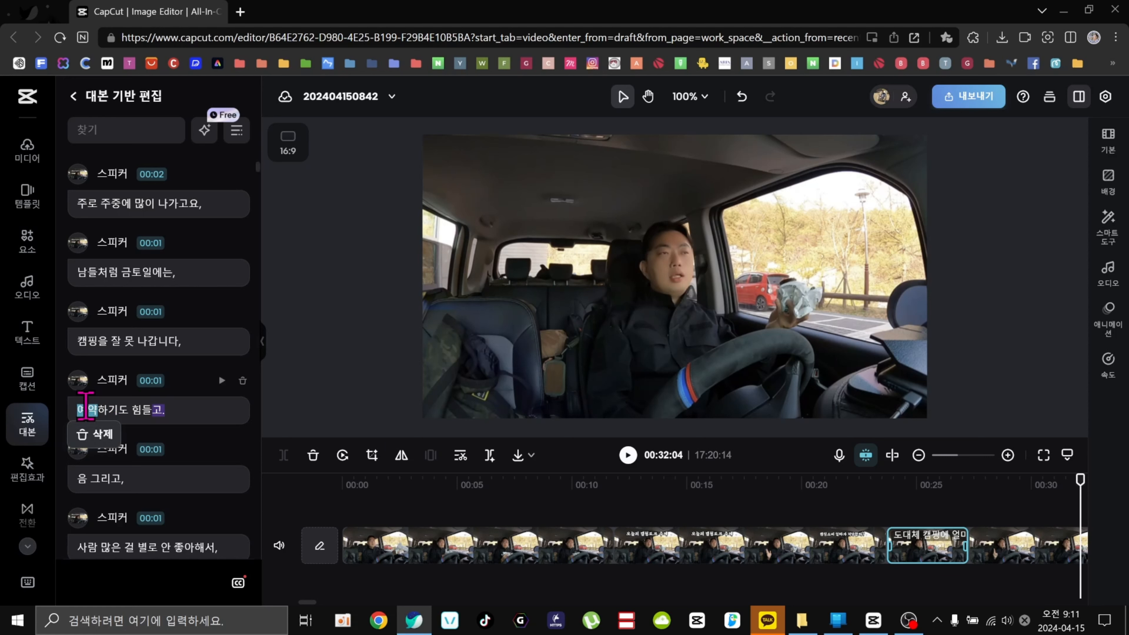
left_click(96, 438)
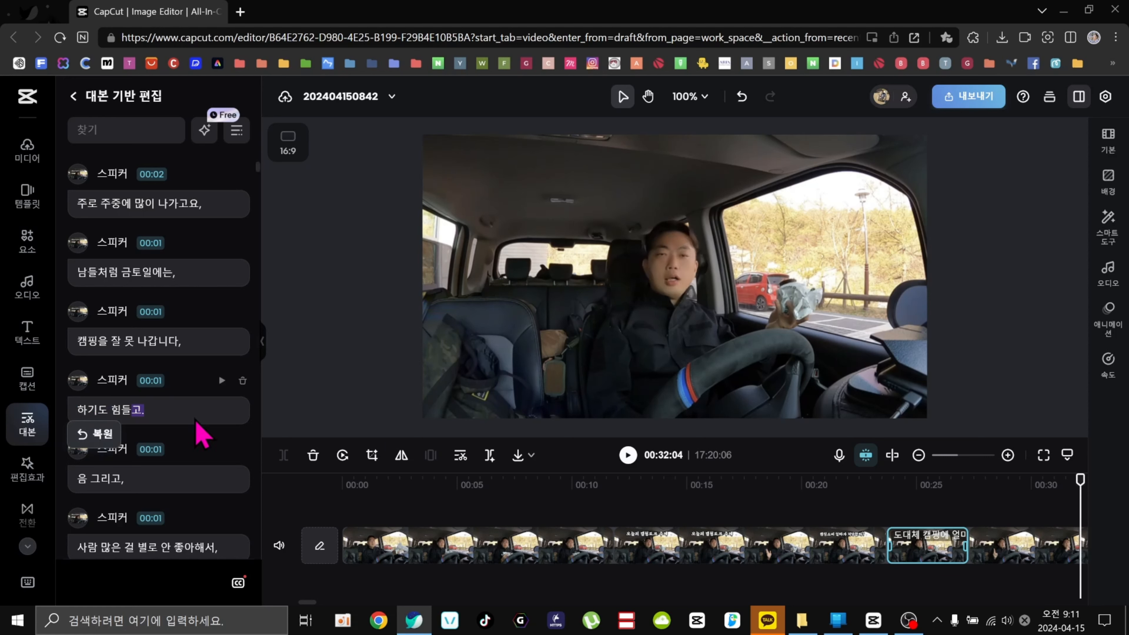
left_click(221, 380)
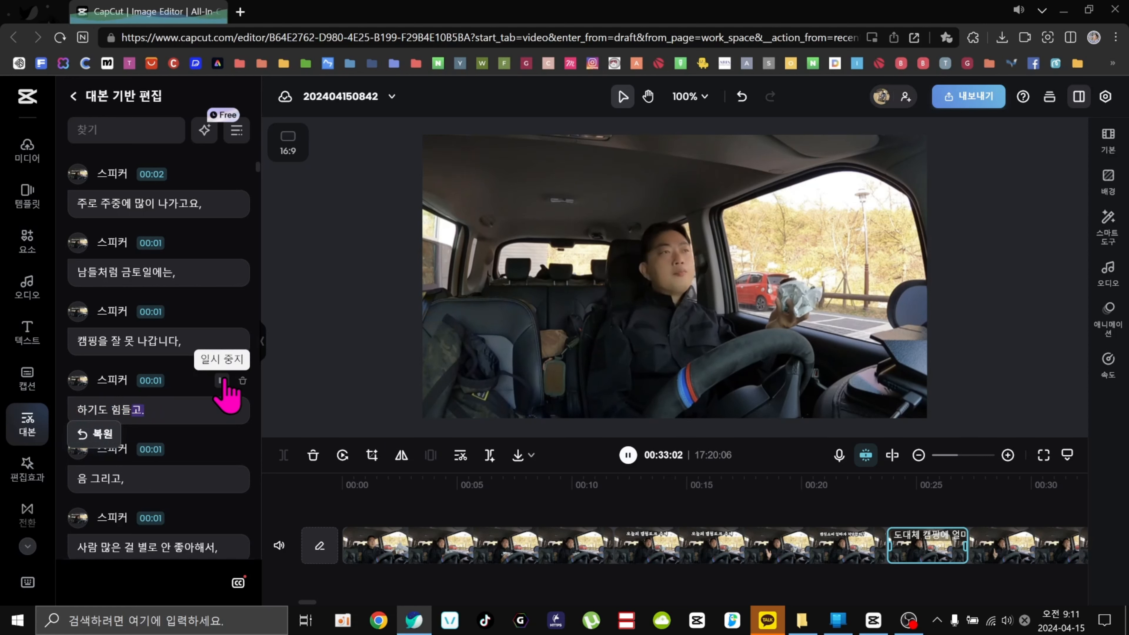
left_click(221, 381)
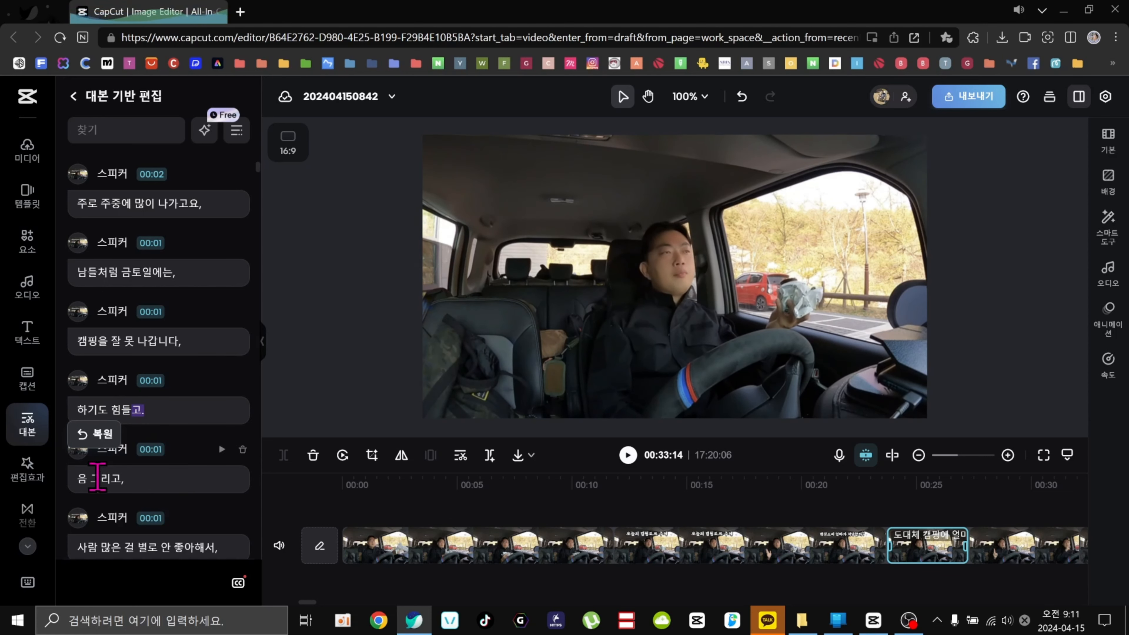
Delete the '음 그리고,' line from the transcript.
left_click(242, 450)
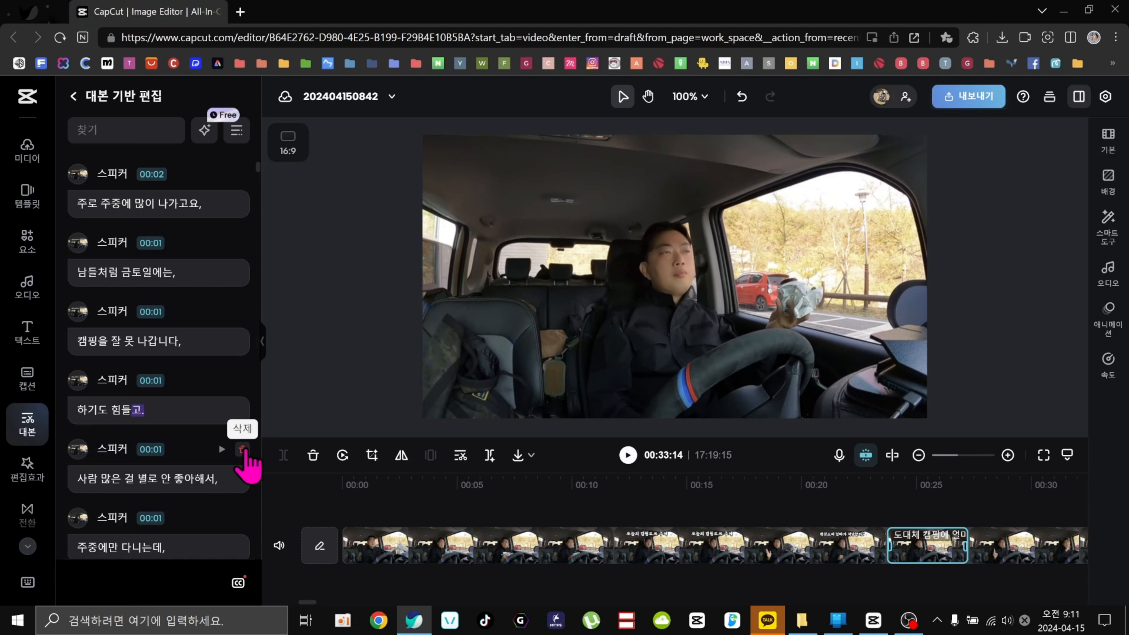
scroll(178, 443, "down", 3)
scroll(173, 430, "down", 5)
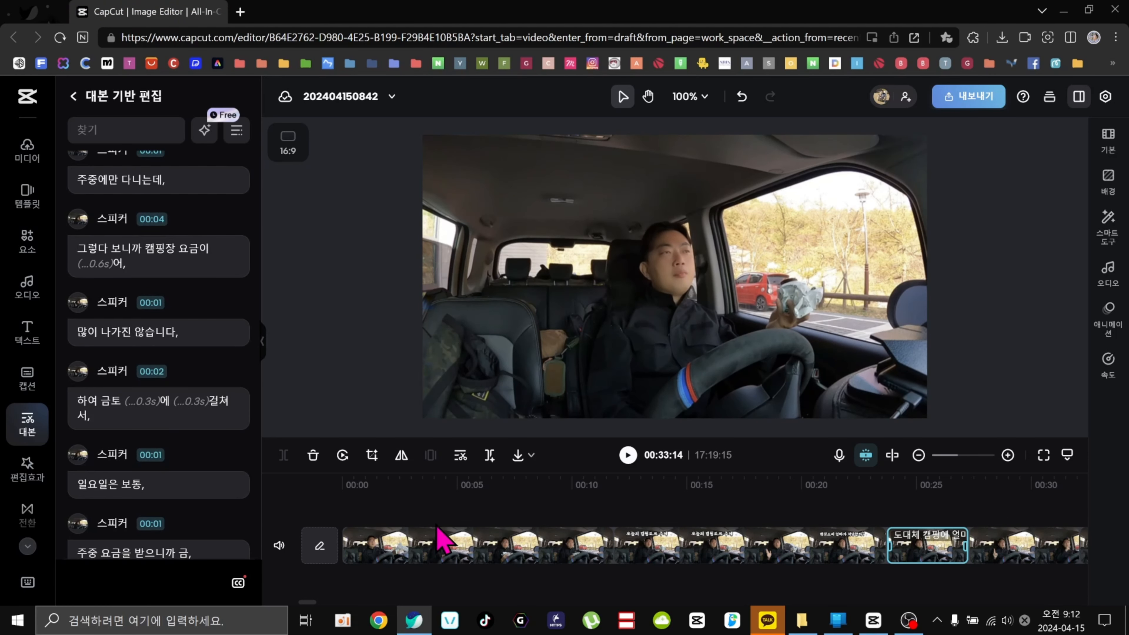
Select the first clip in the timeline and scroll through the following transcript lines.
left_click(462, 551)
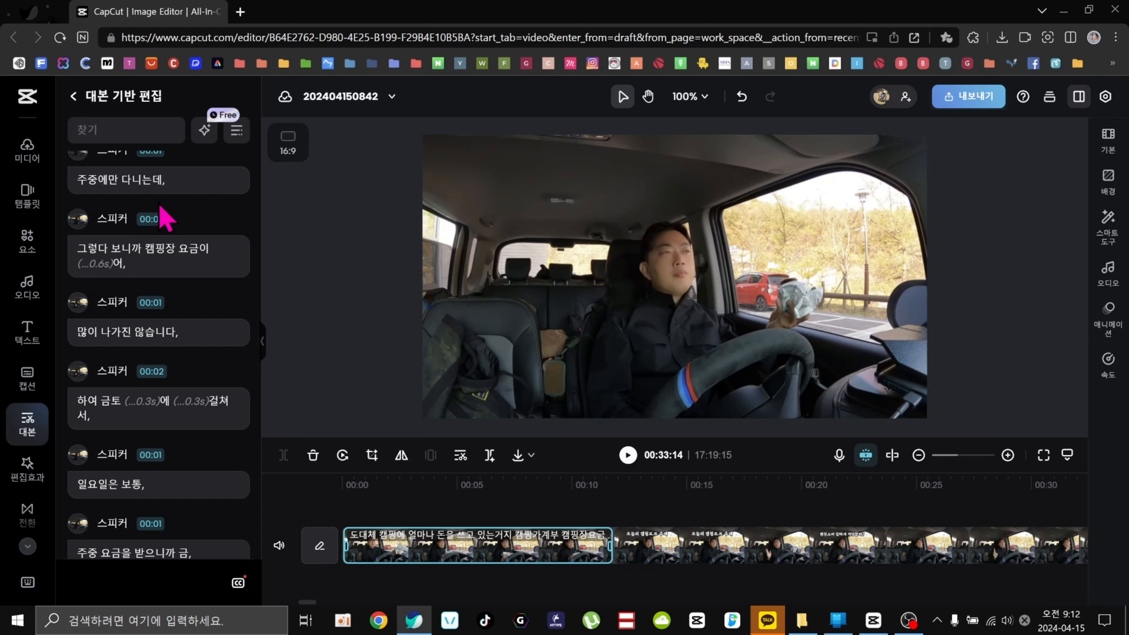
scroll(162, 513, "down", 6)
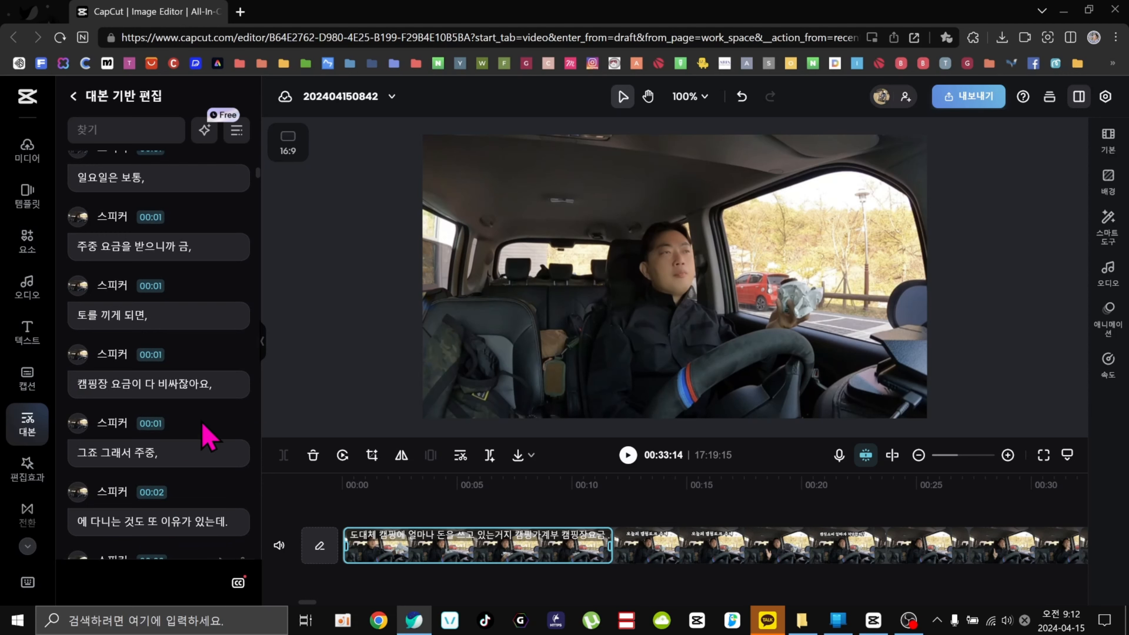
scroll(203, 423, "down", 5)
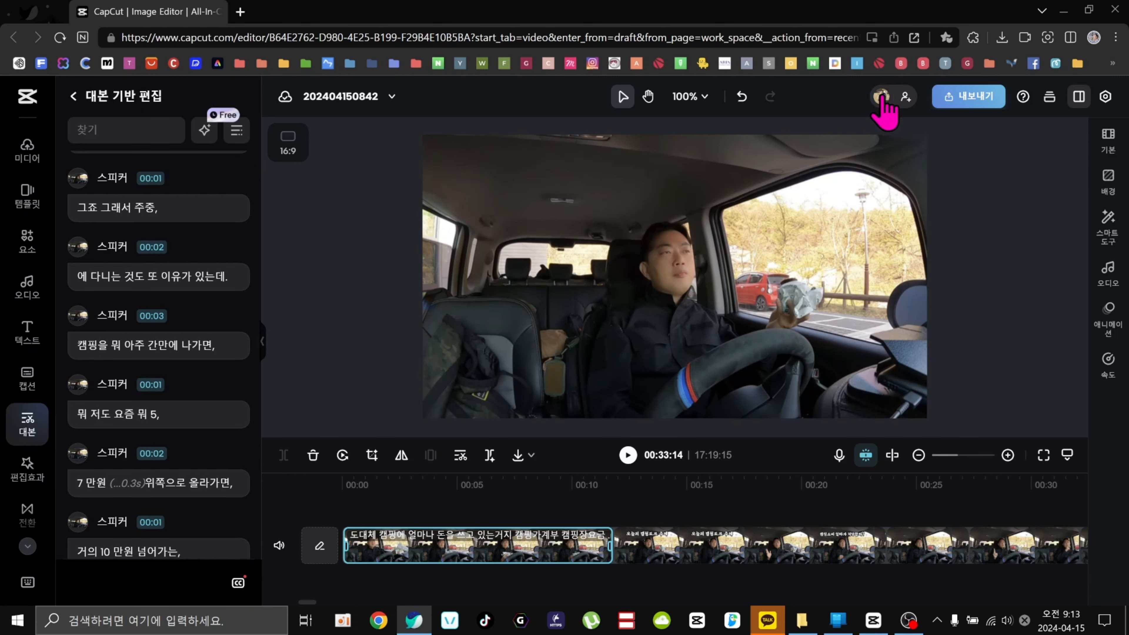
mouse_move(885, 94)
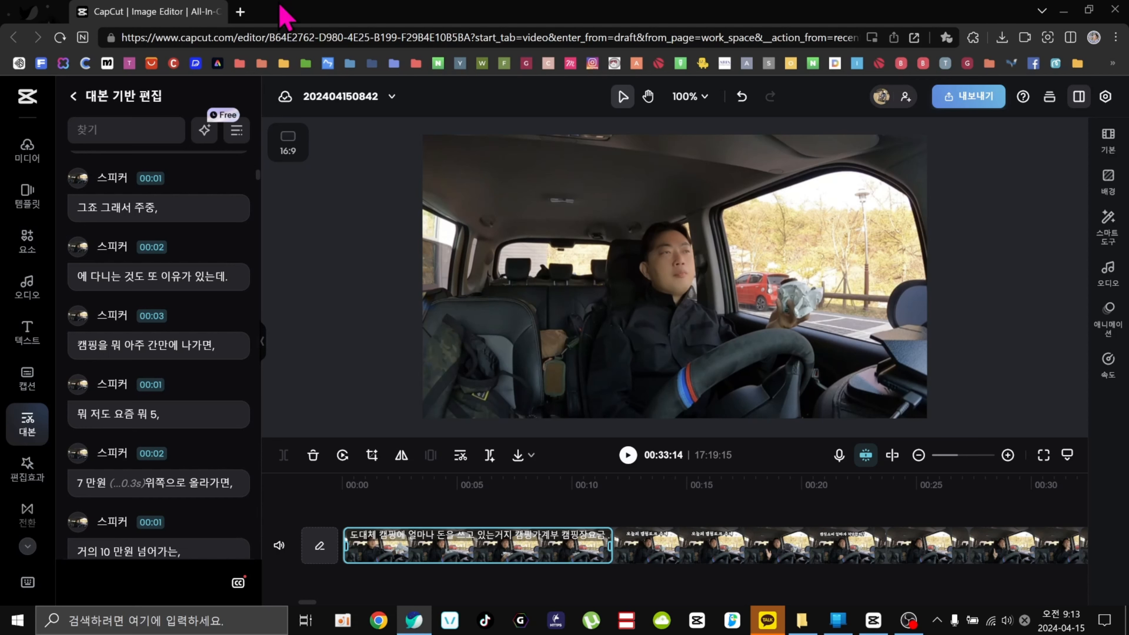
Close the editor tab and open capcut.com in a new browser tab.
left_click(239, 13)
left_click(216, 12)
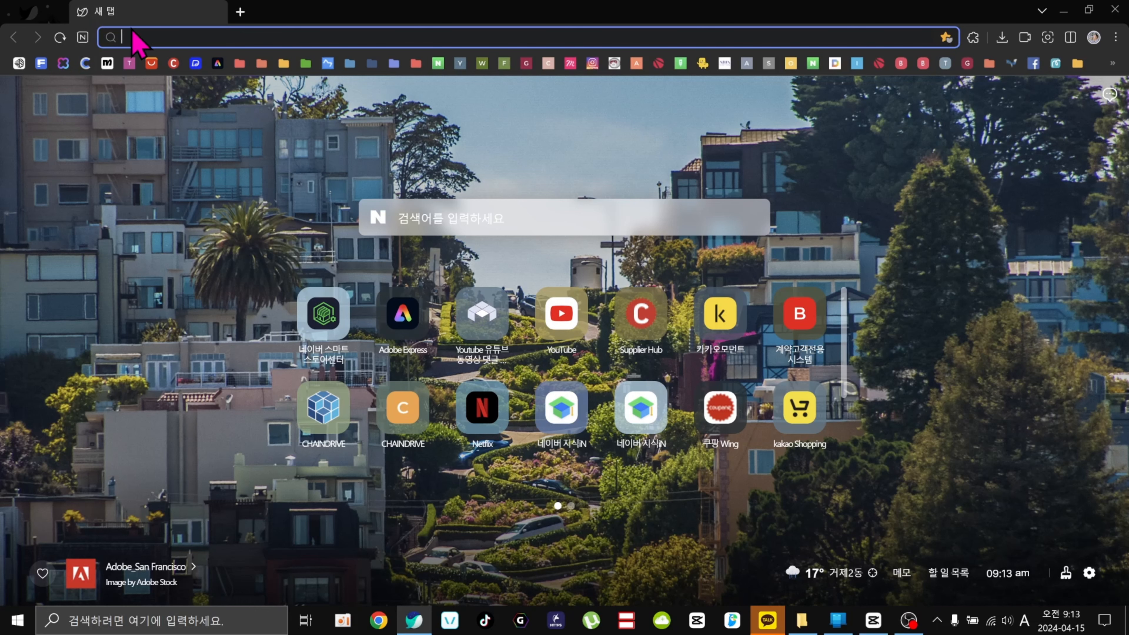
left_click(145, 35)
type("ca")
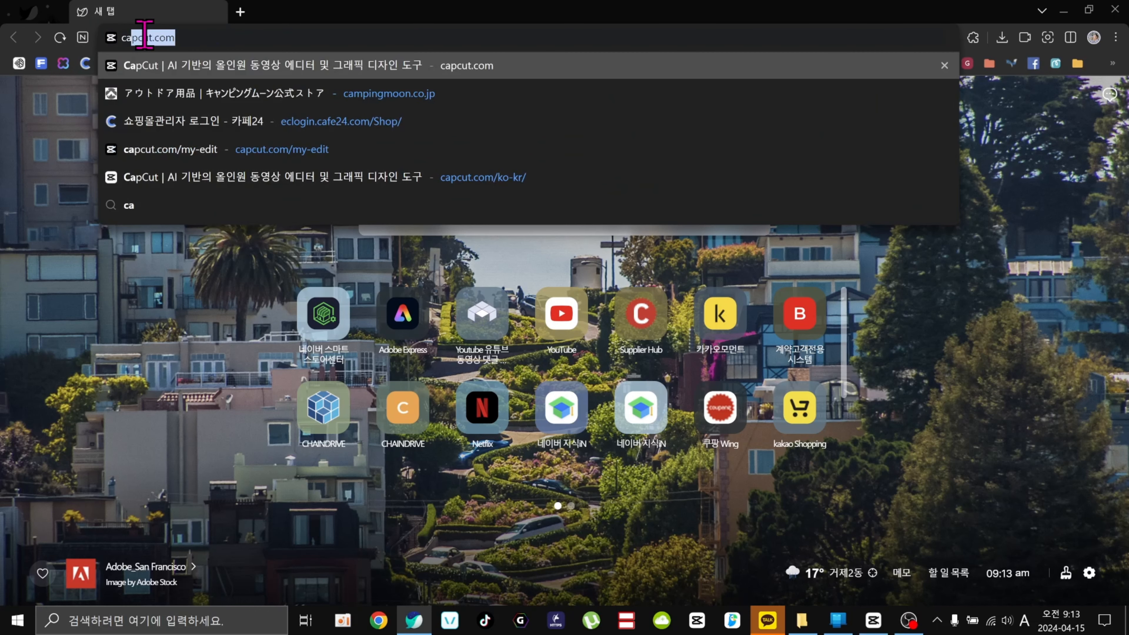
key("Return")
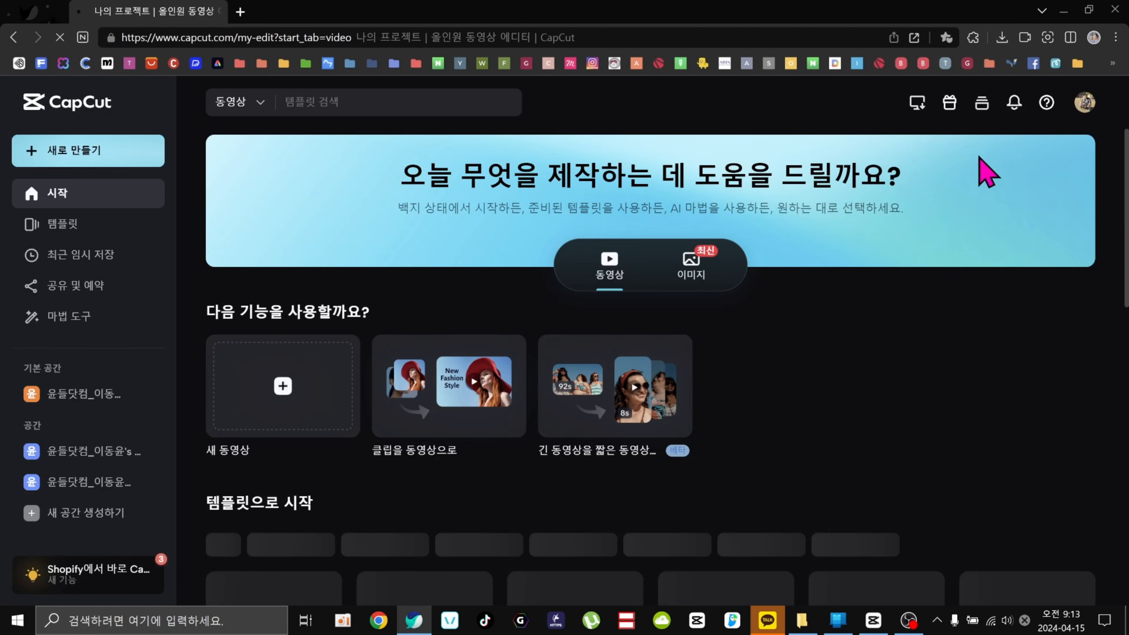
Log out of the CapCut account from the profile menu.
left_click(1085, 103)
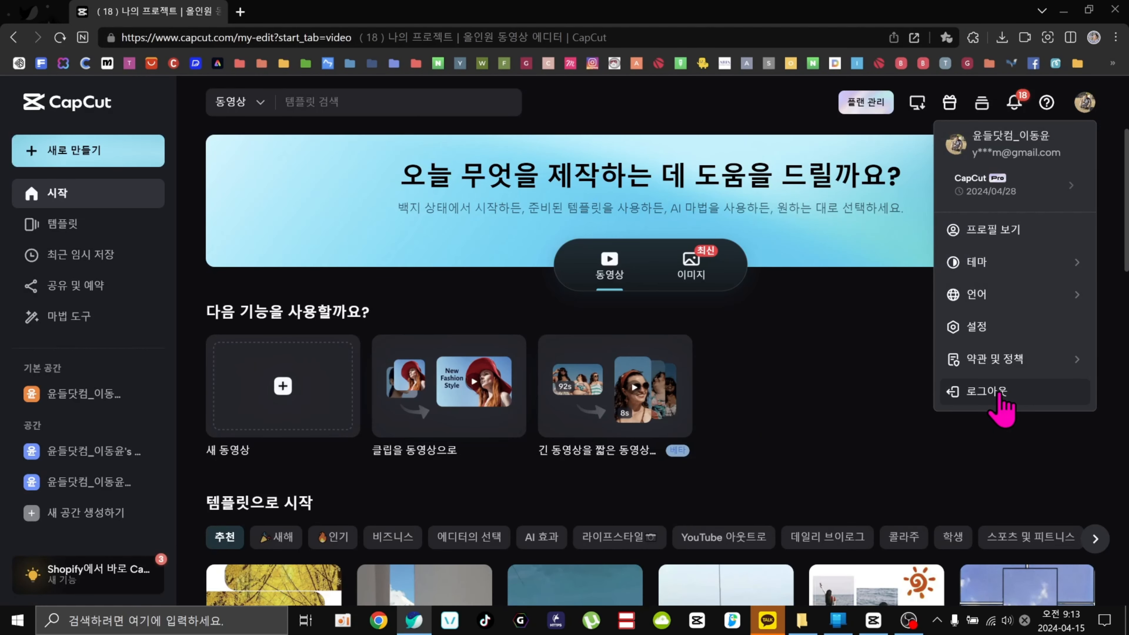
left_click(1001, 394)
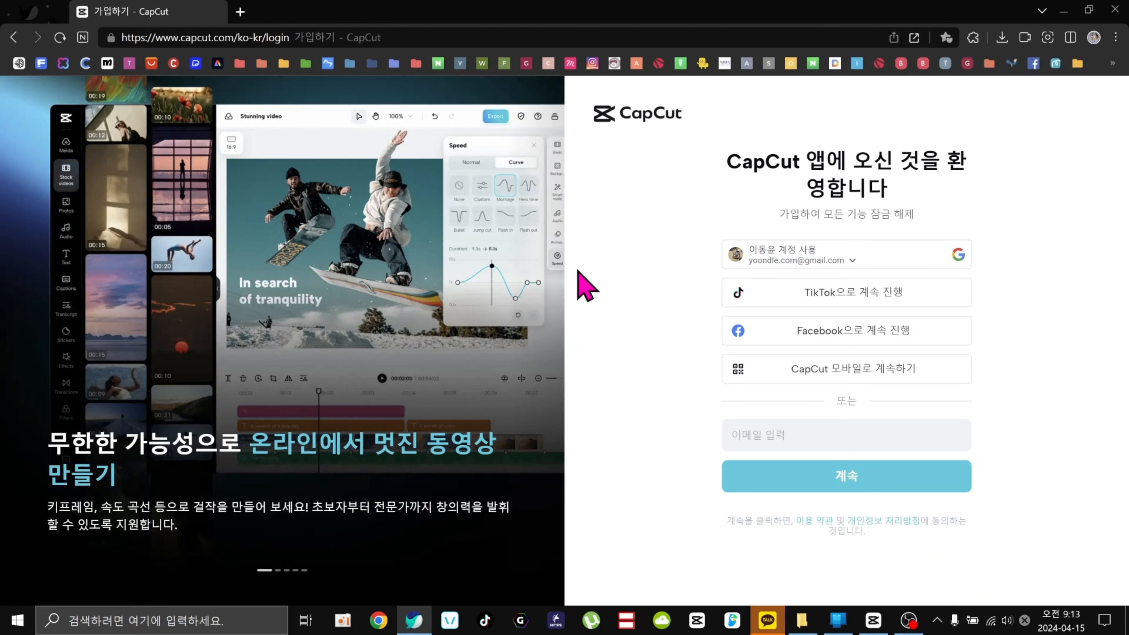
left_click(251, 40)
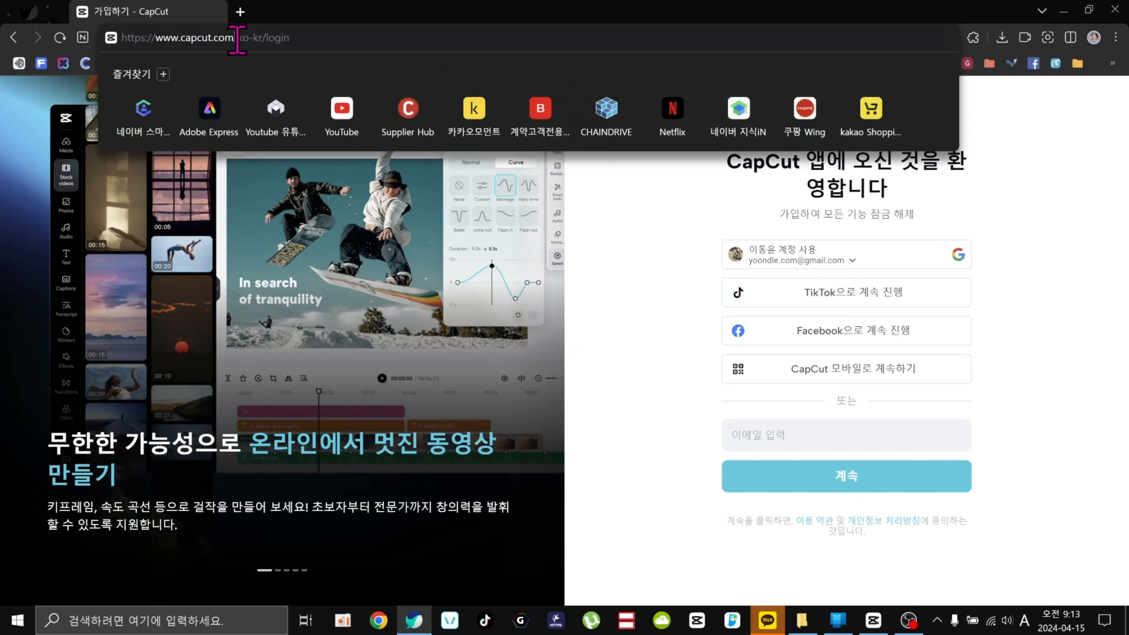
left_click_drag(234, 38, 389, 39)
key("BackSpace")
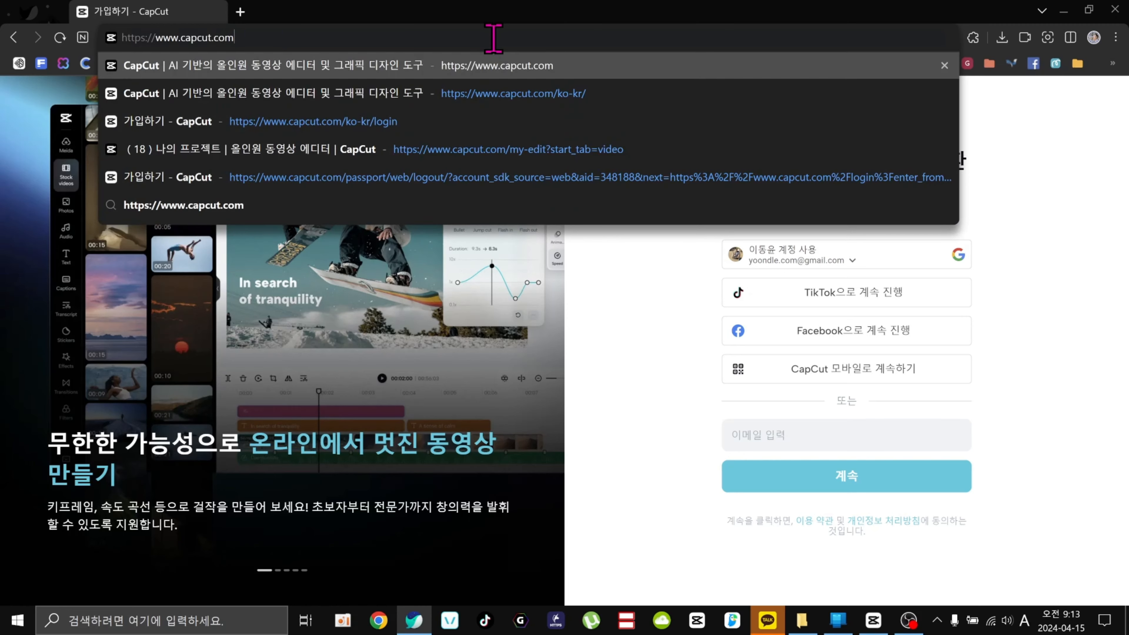
key("Return")
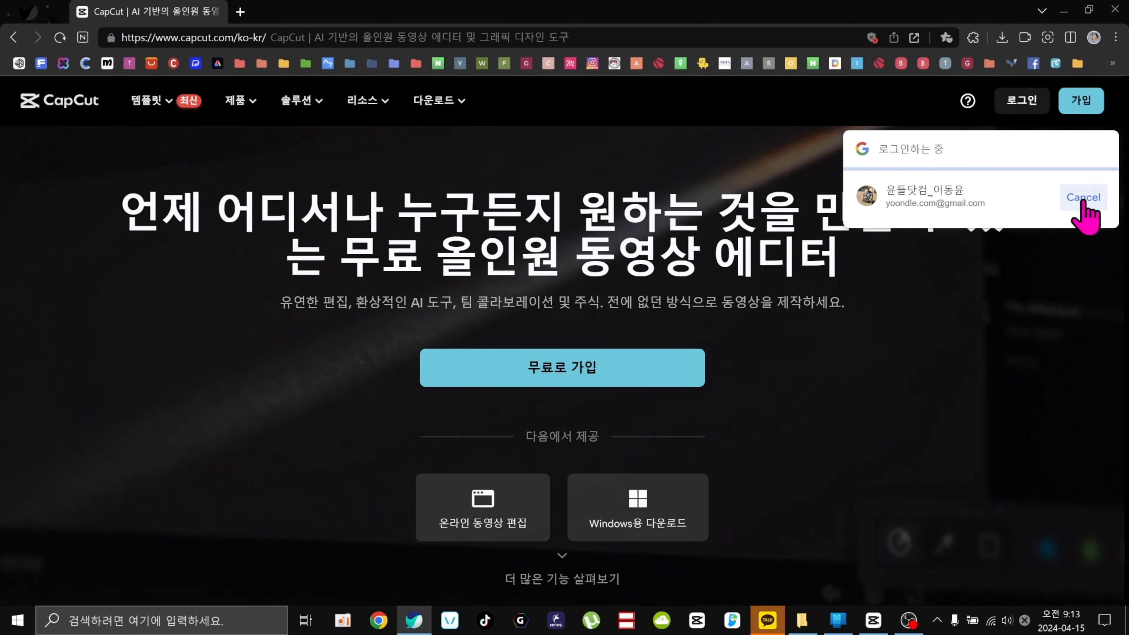
Open the online video editor from the home page and sign in with the Google account.
left_click(1080, 200)
left_click(1101, 150)
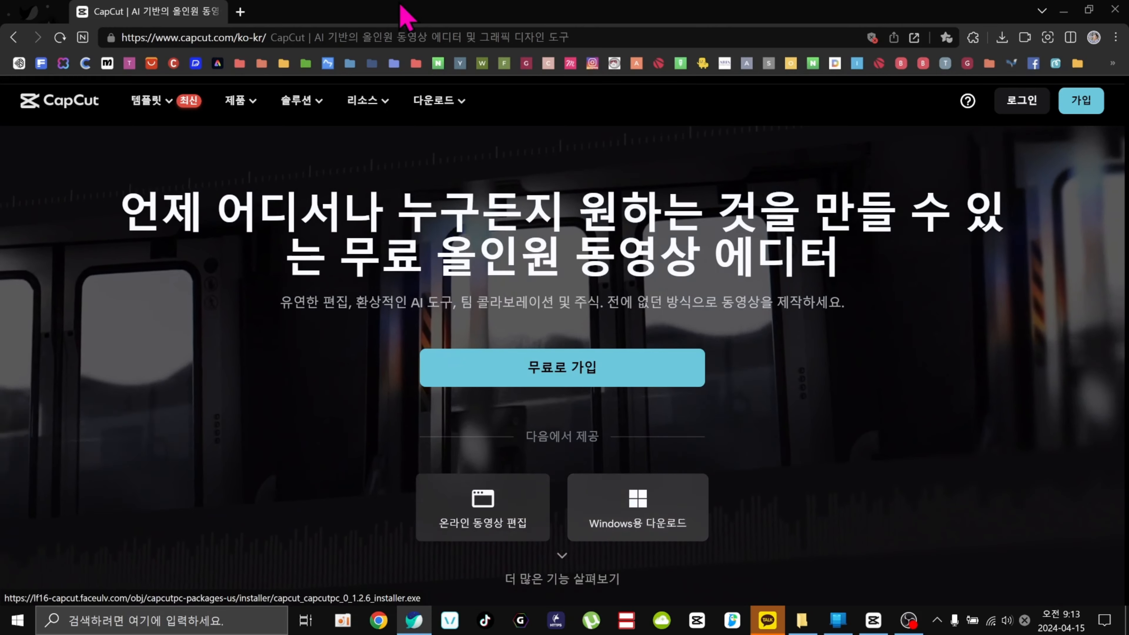
mouse_move(437, 106)
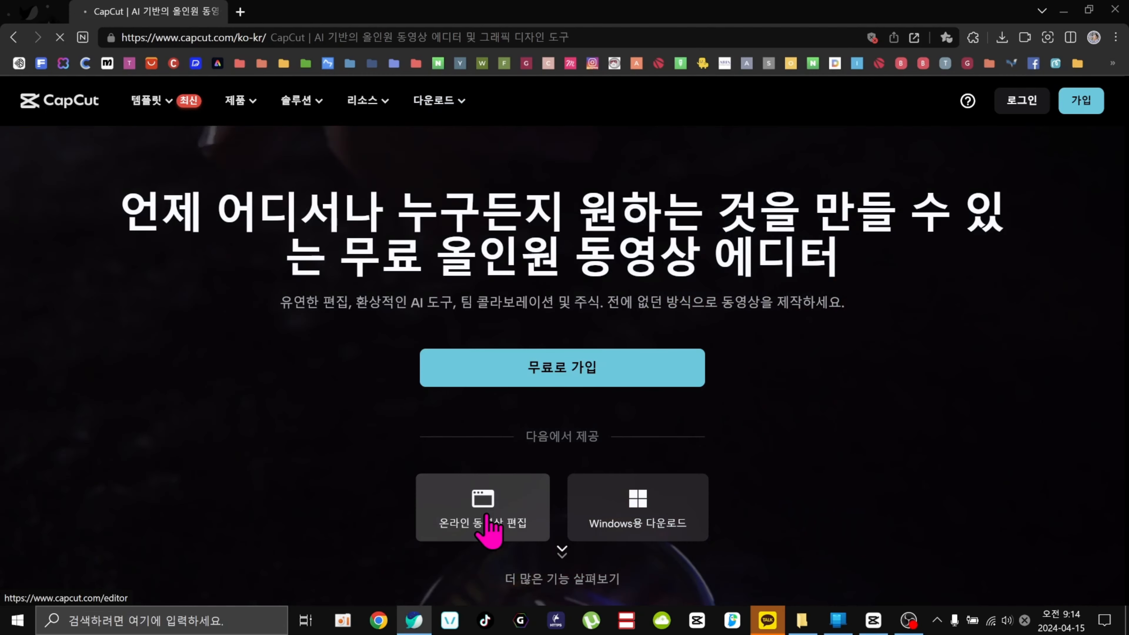
left_click(484, 516)
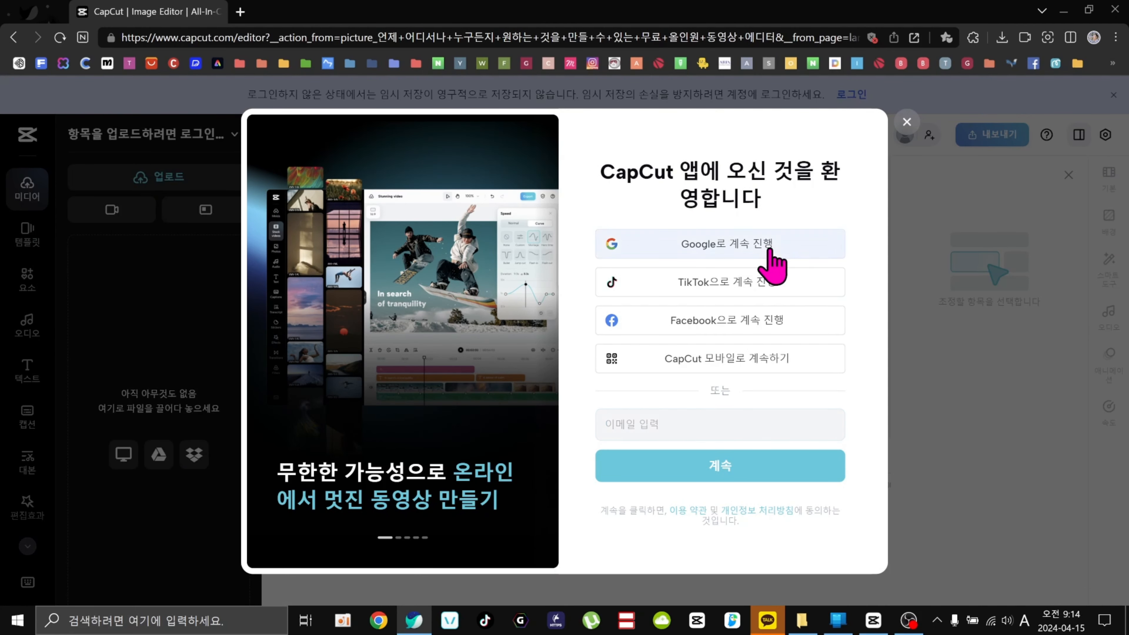
left_click(779, 246)
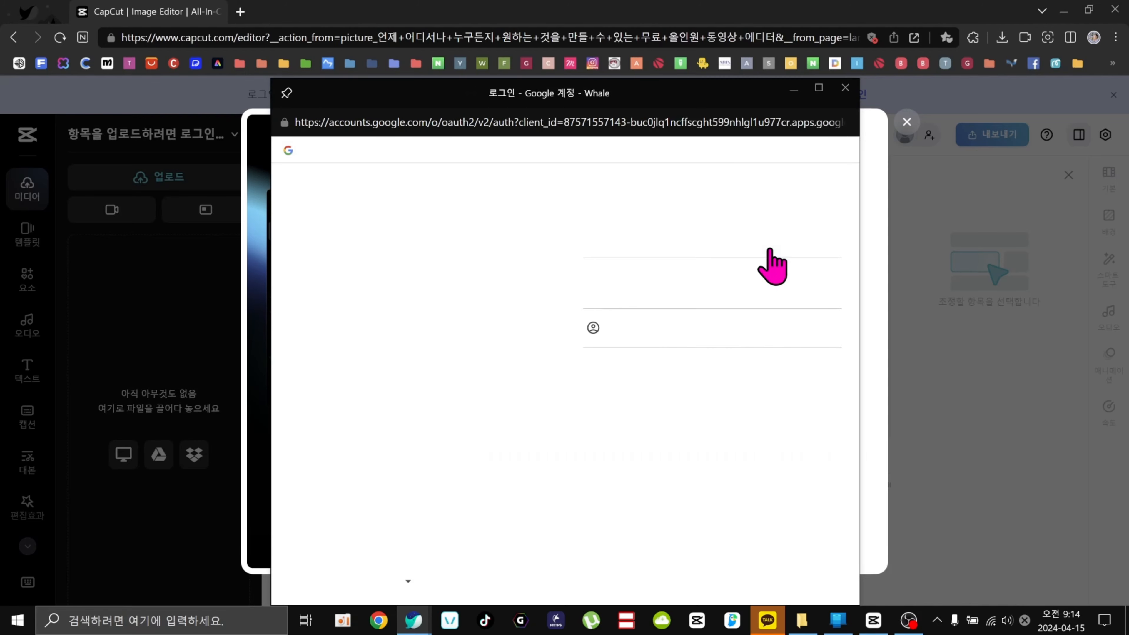
left_click(773, 266)
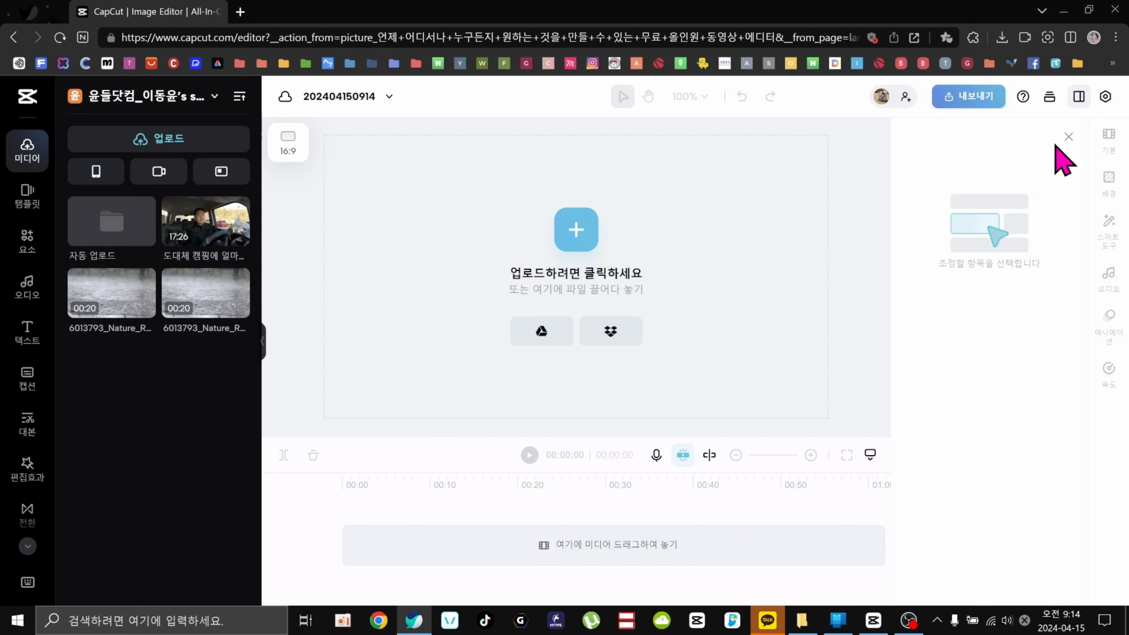
Switch the editor's theme to dark mode in the settings.
left_click(1106, 99)
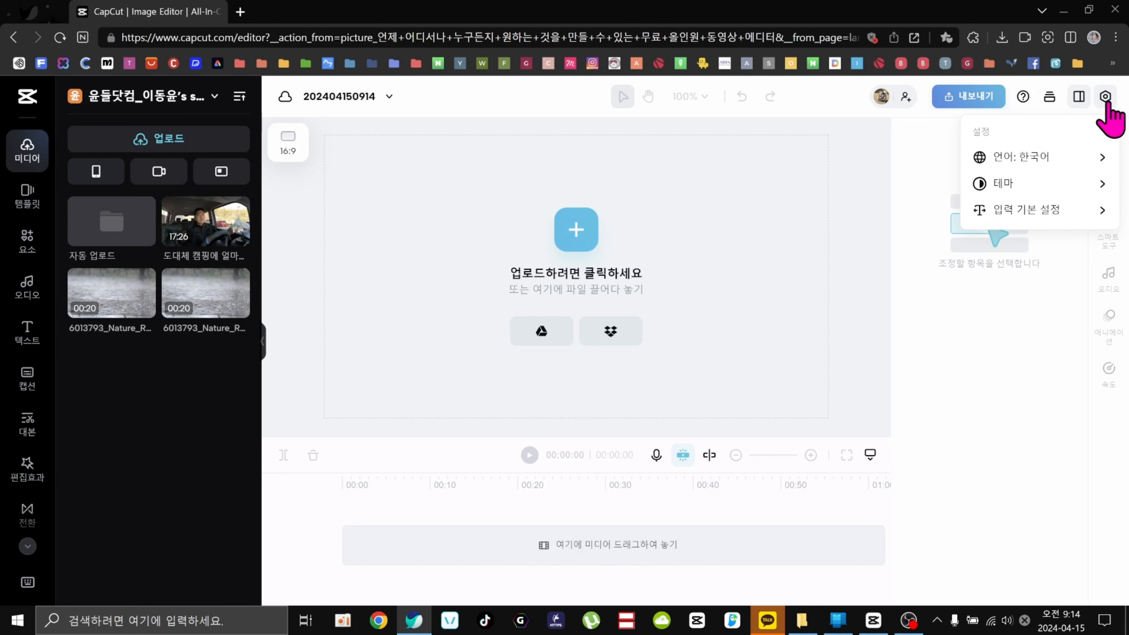
mouse_move(1030, 158)
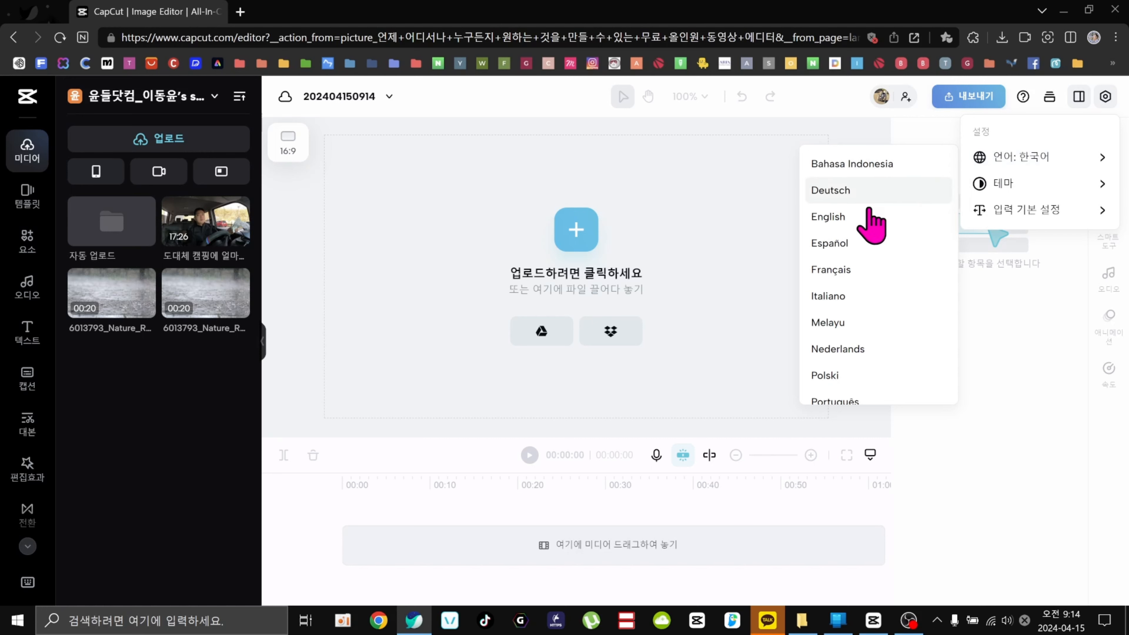
mouse_move(1027, 184)
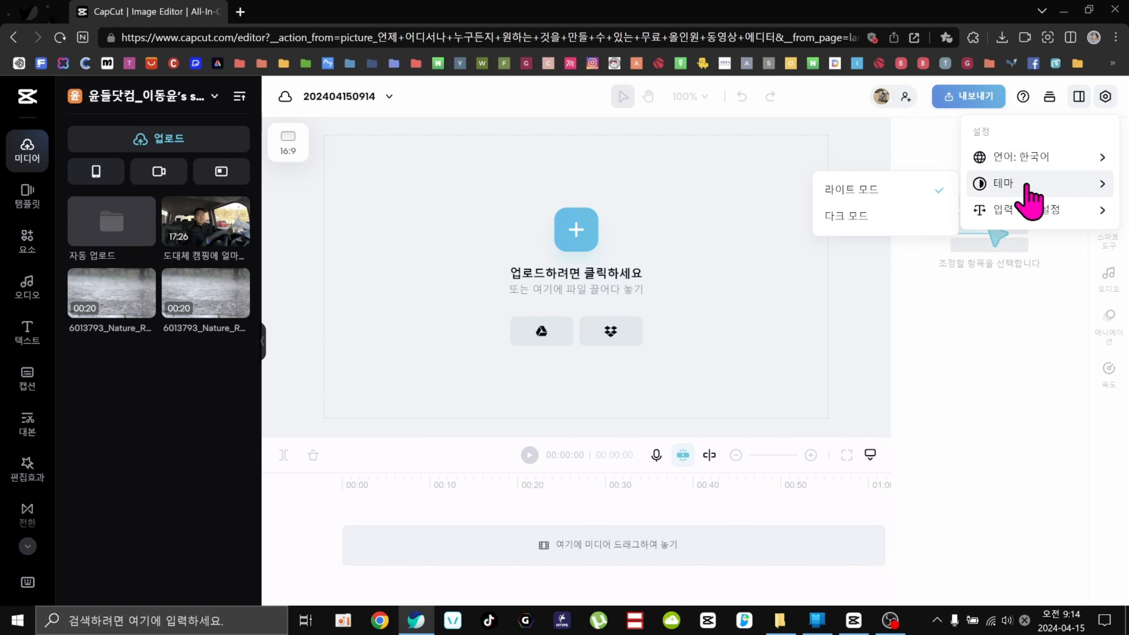
left_click(876, 220)
mouse_move(1038, 220)
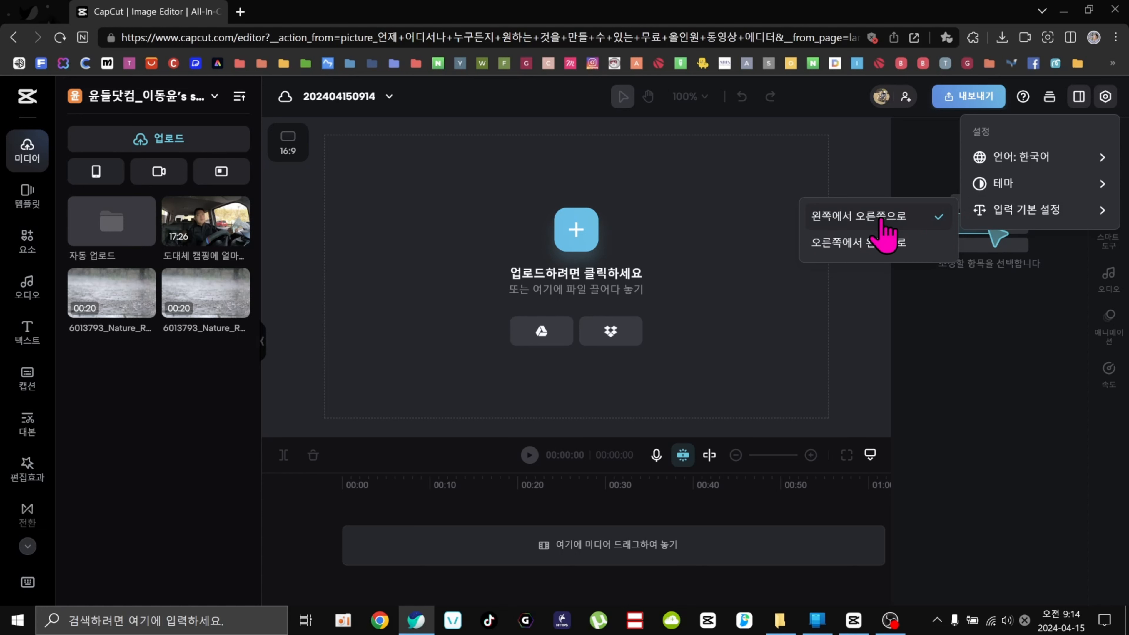
left_click(994, 455)
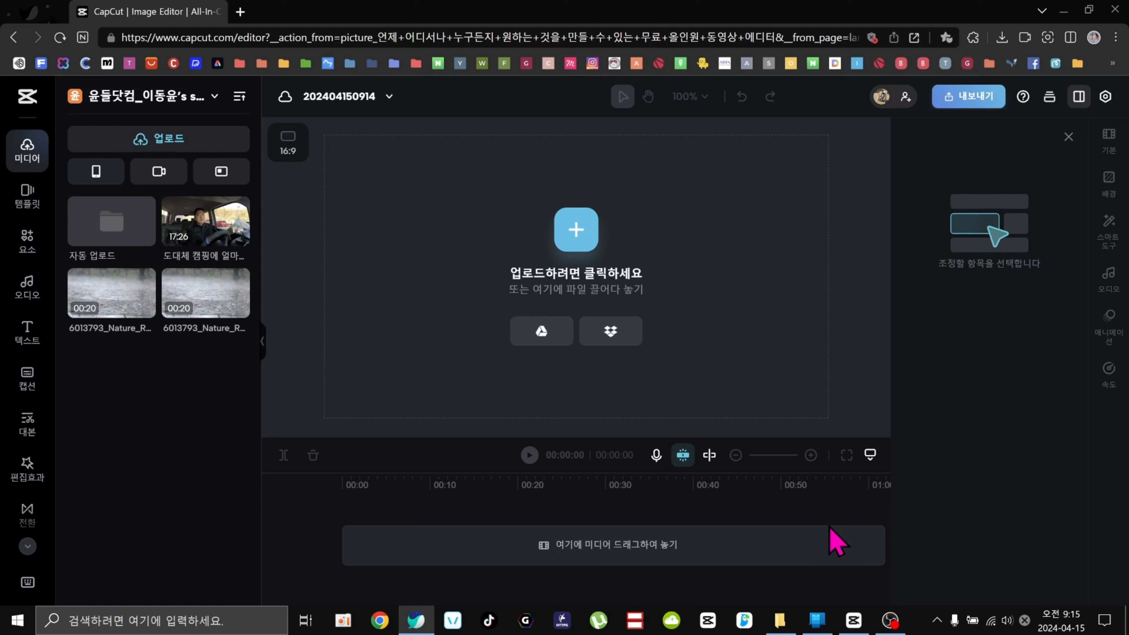
Switch to the CapCut desktop app for comparison and return to the browser editor.
left_click(905, 96)
left_click(854, 620)
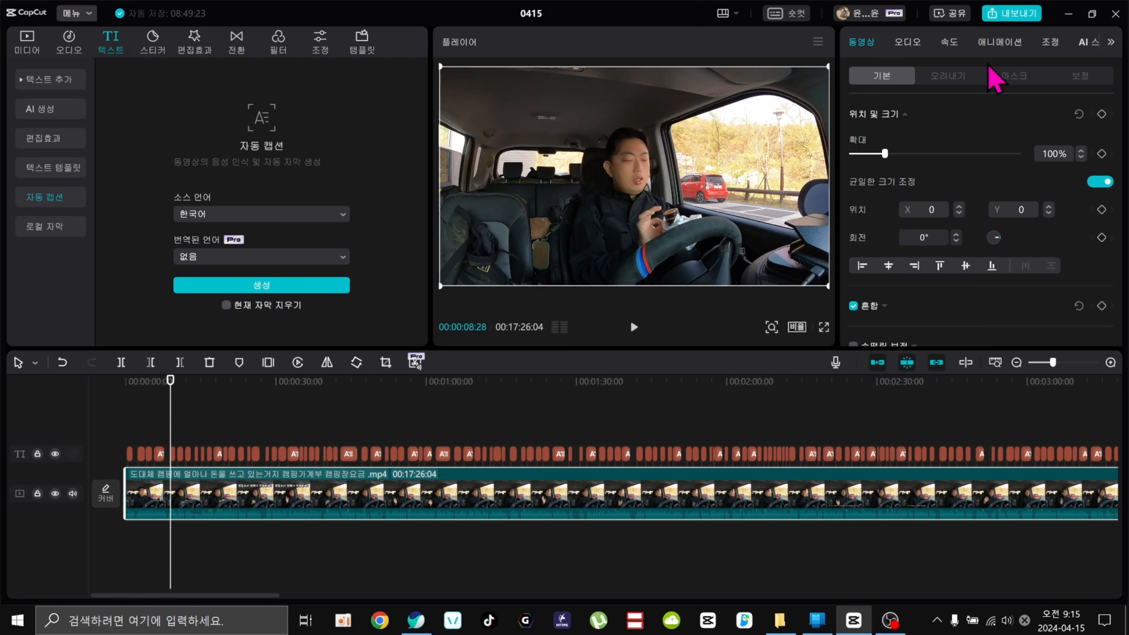
left_click(416, 620)
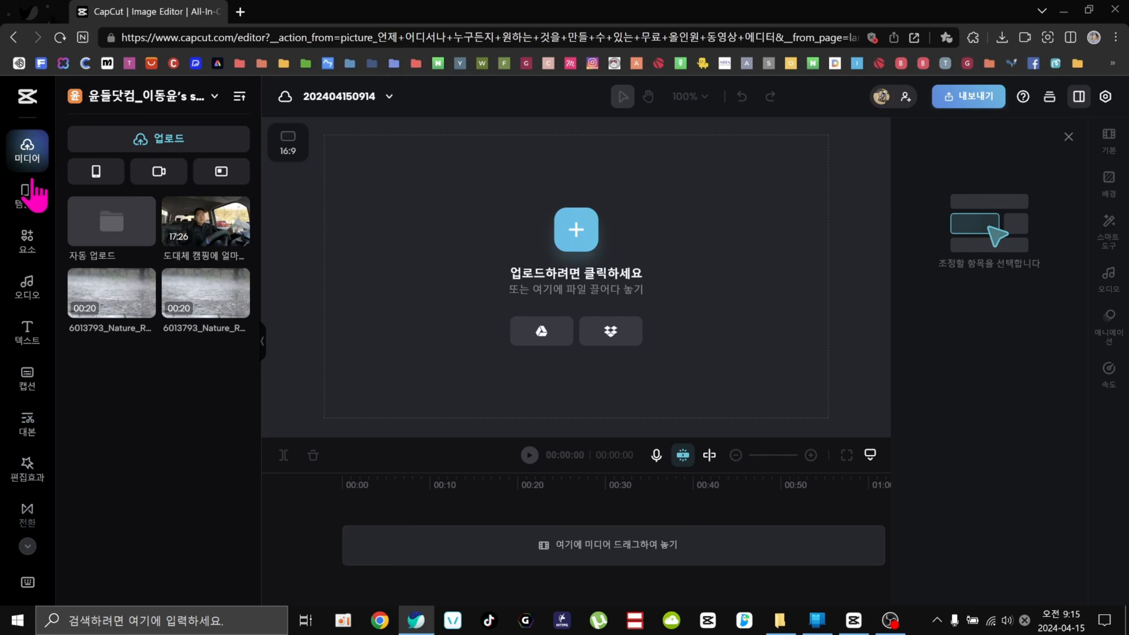
Browse the Templates, Elements, Audio, Text and Media panels of the web editor.
left_click(28, 196)
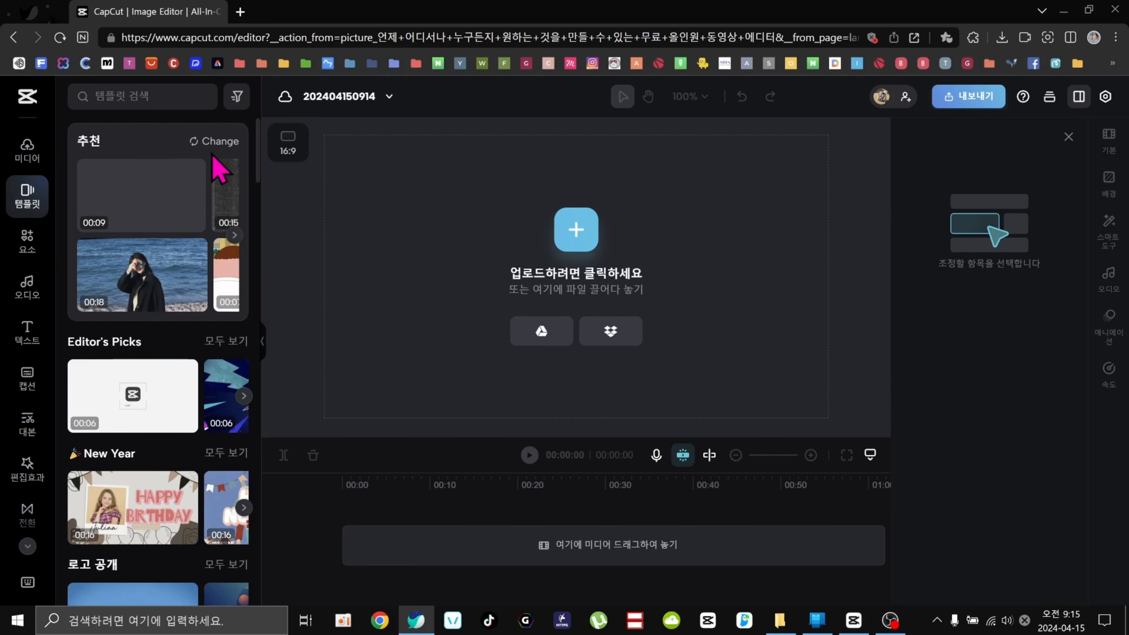
left_click(21, 240)
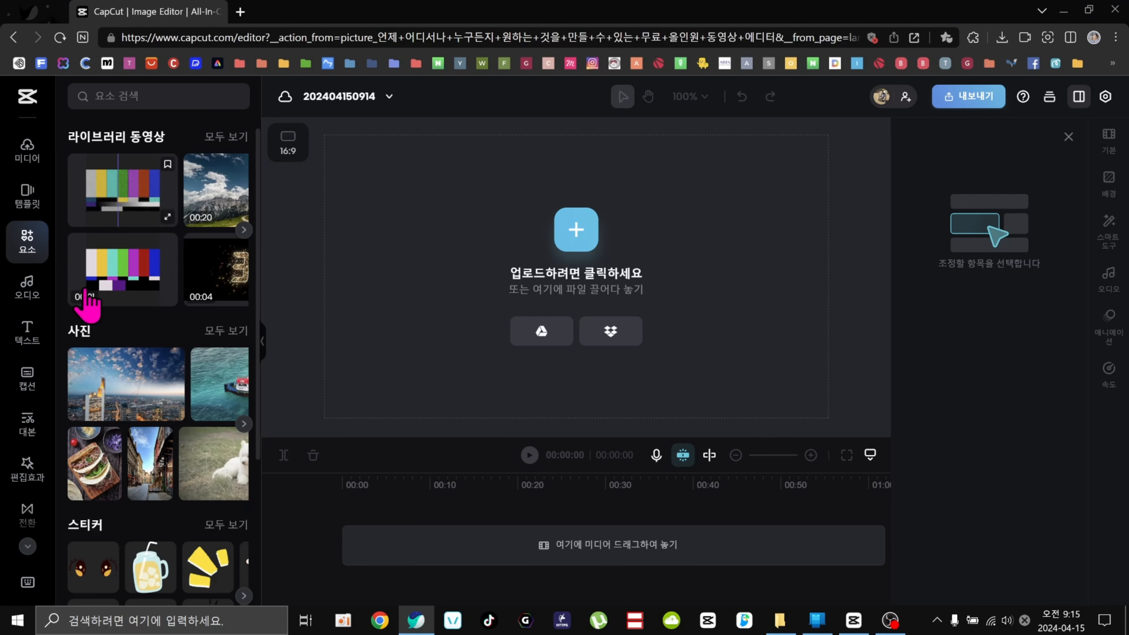
left_click(25, 290)
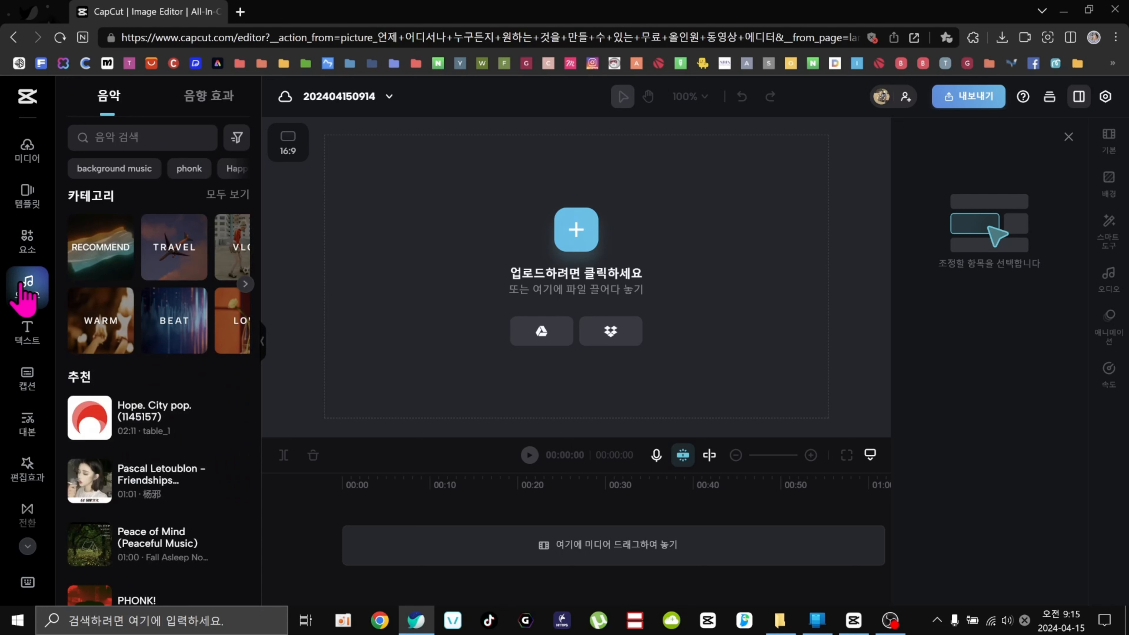
left_click(27, 334)
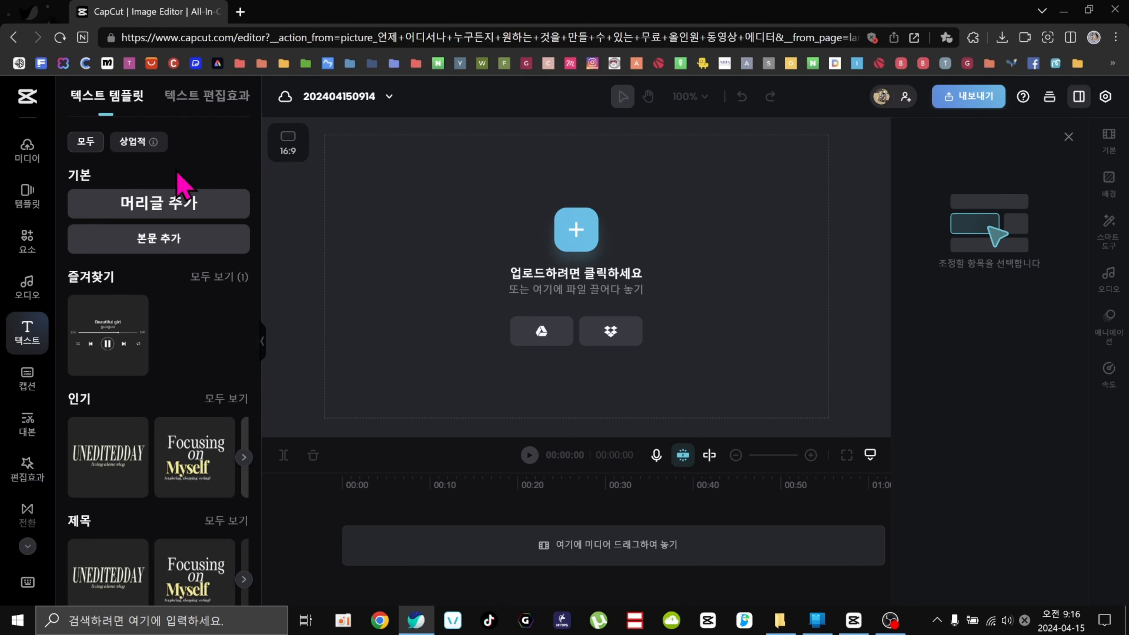
left_click(27, 151)
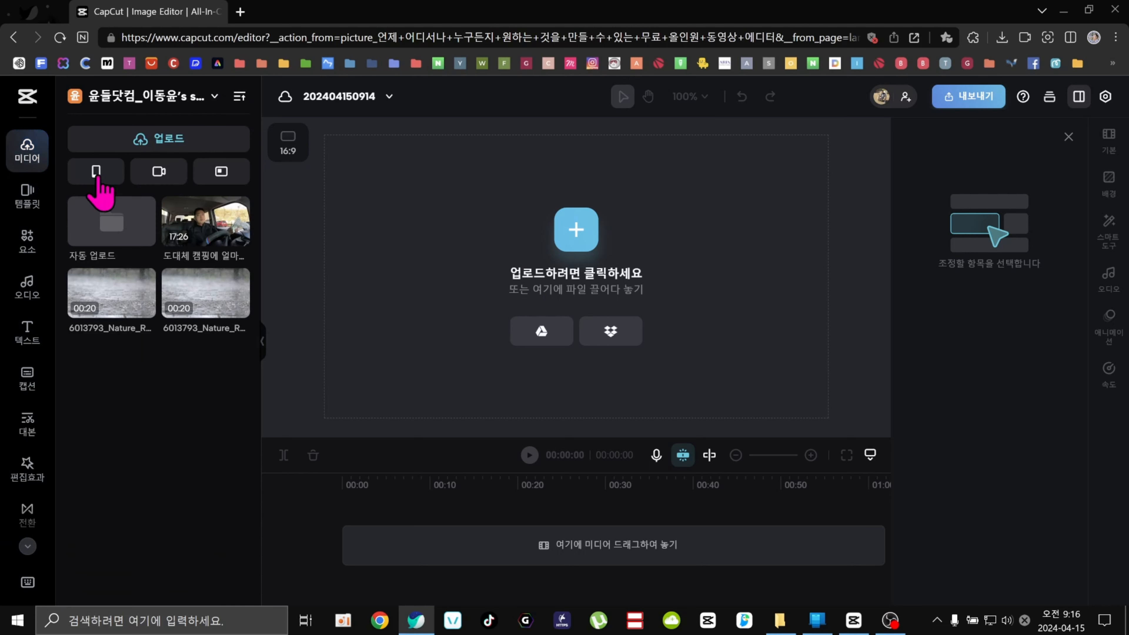
Delete the uploaded camping vlog video from the media library.
right_click(186, 241)
left_click(226, 249)
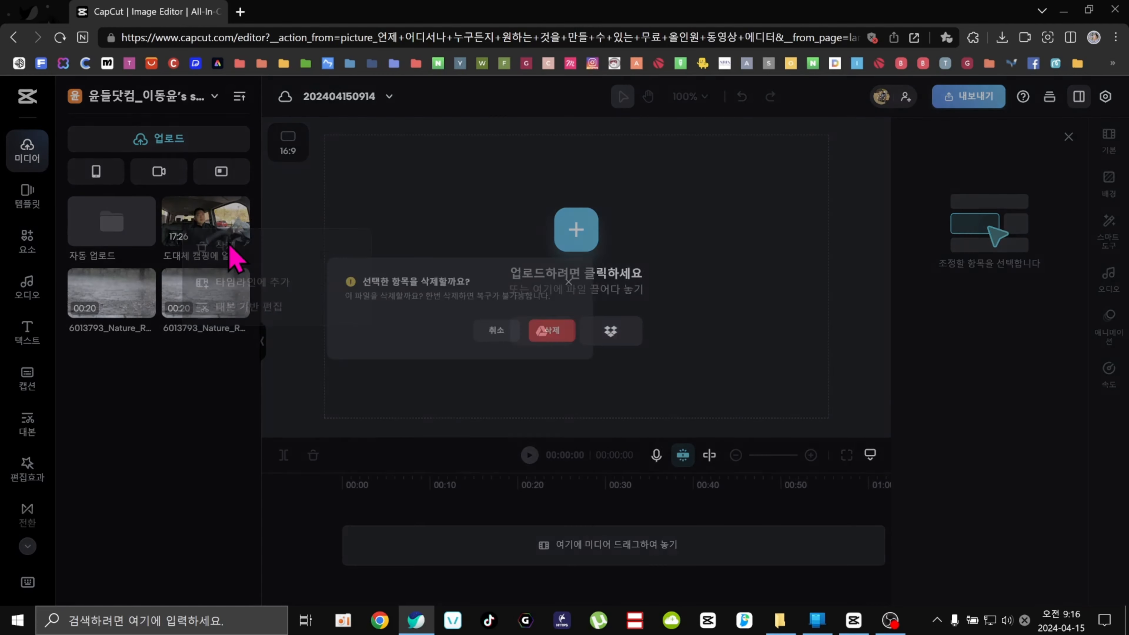
left_click(661, 366)
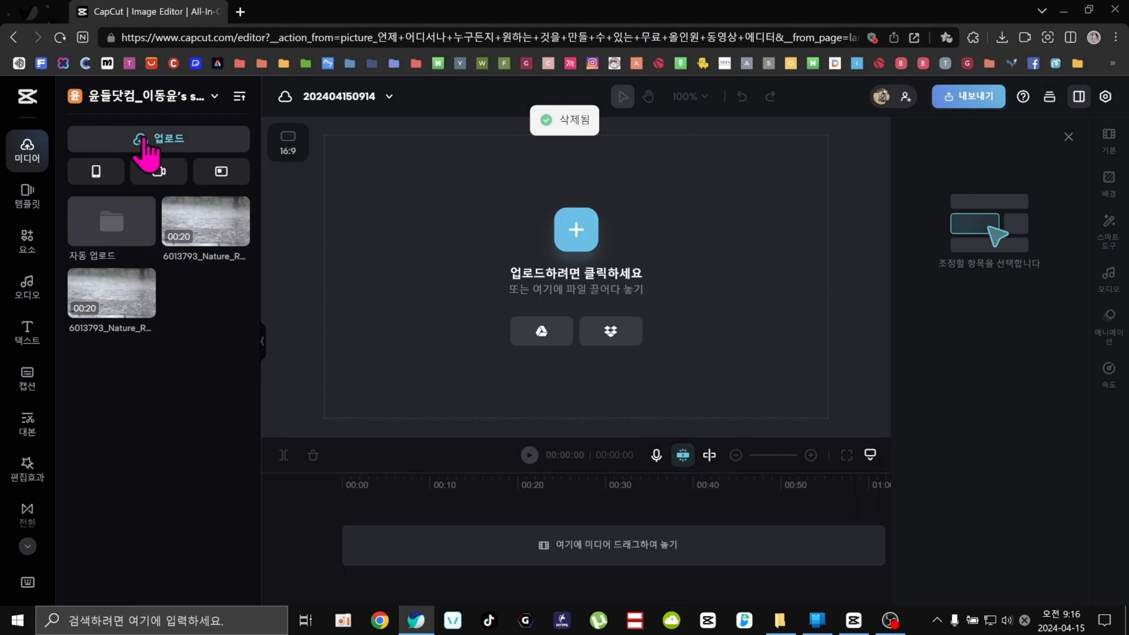
Examine the phone, recording and reference upload options in the media panel.
left_click(103, 182)
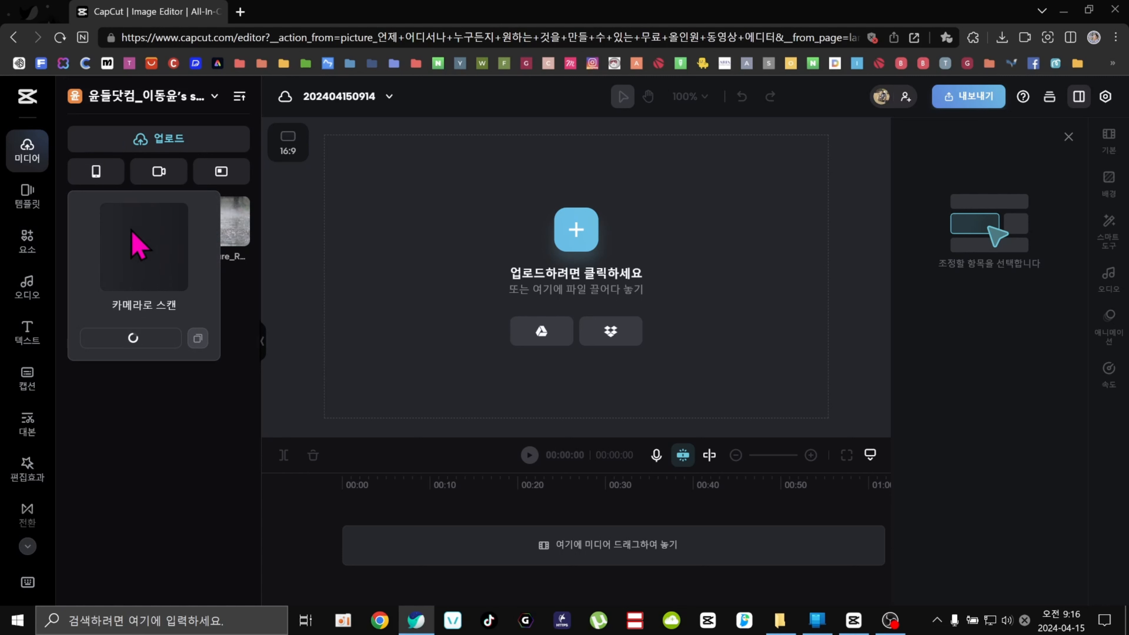
left_click(156, 171)
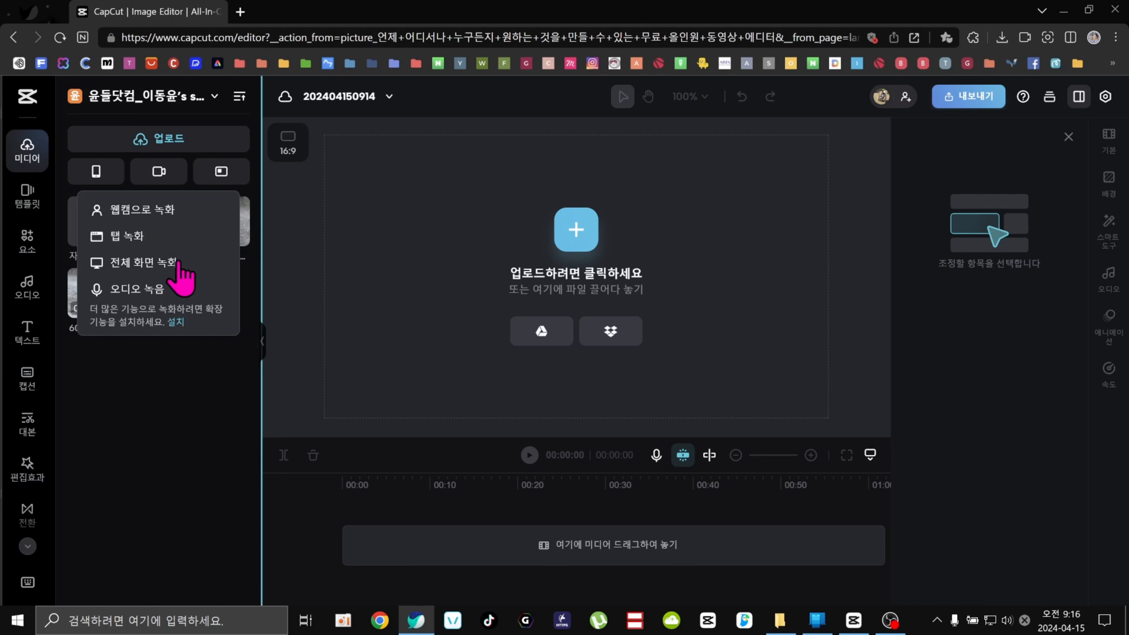
left_click(225, 176)
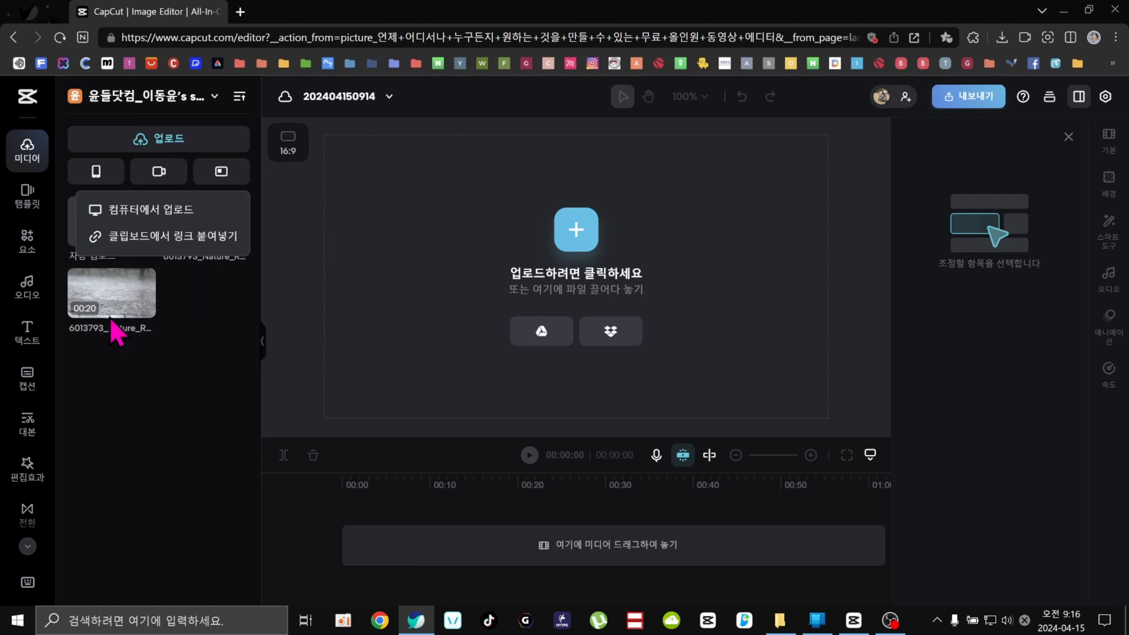
left_click(214, 390)
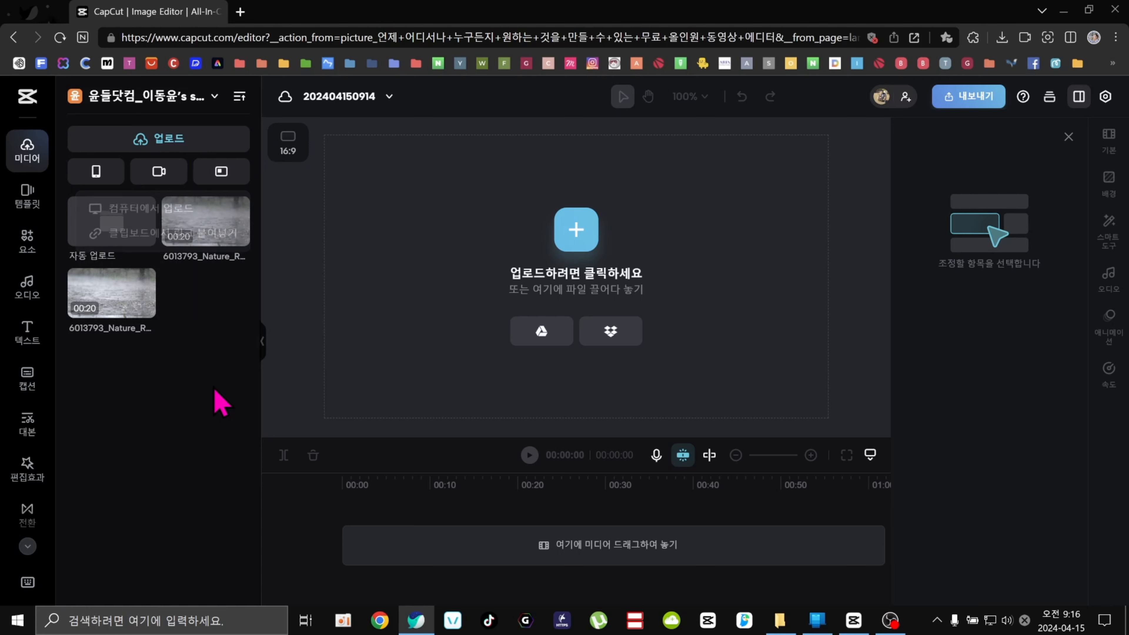
Upload the camping vlog file from the desktop 완성 folder via file upload.
left_click(156, 149)
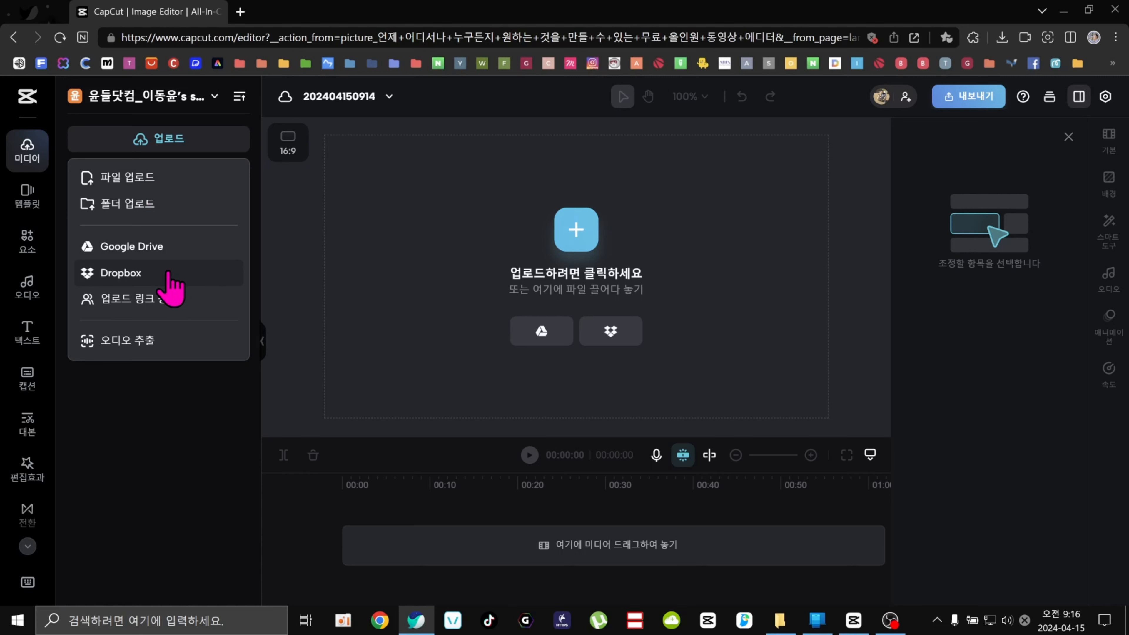
left_click(169, 189)
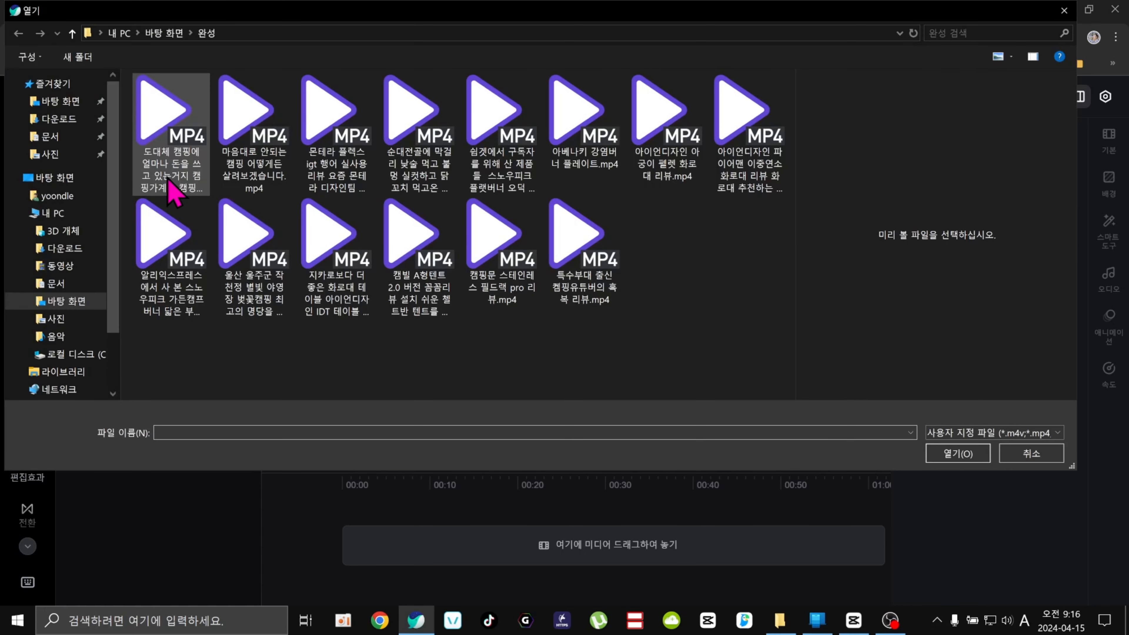
left_click(159, 95)
left_click(970, 455)
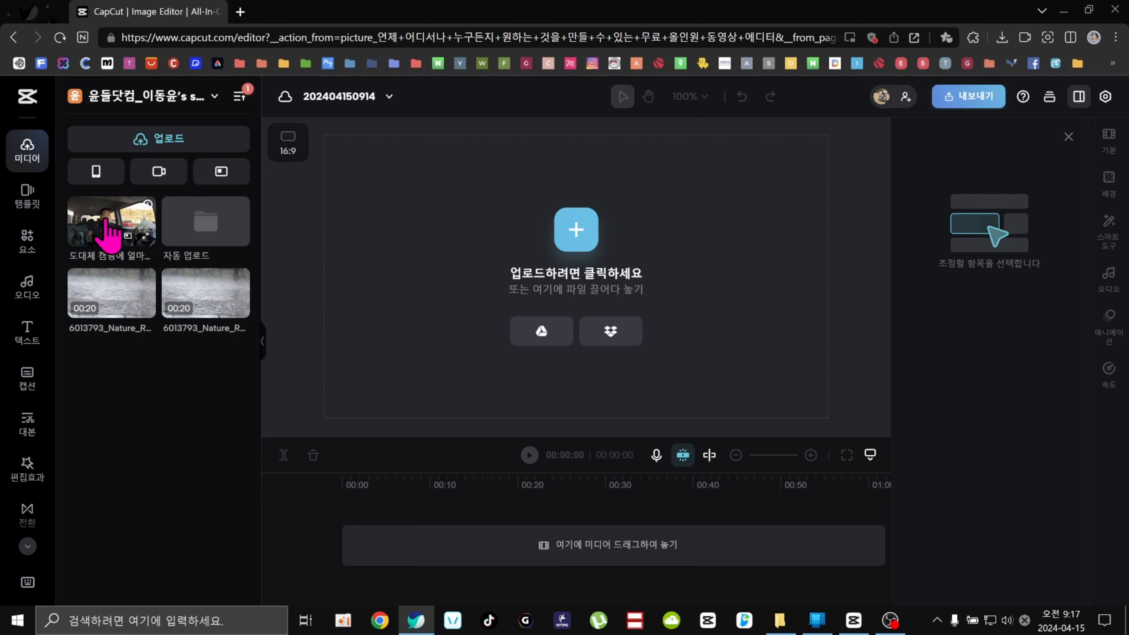
Add the uploaded camping vlog to the timeline.
left_click(107, 231)
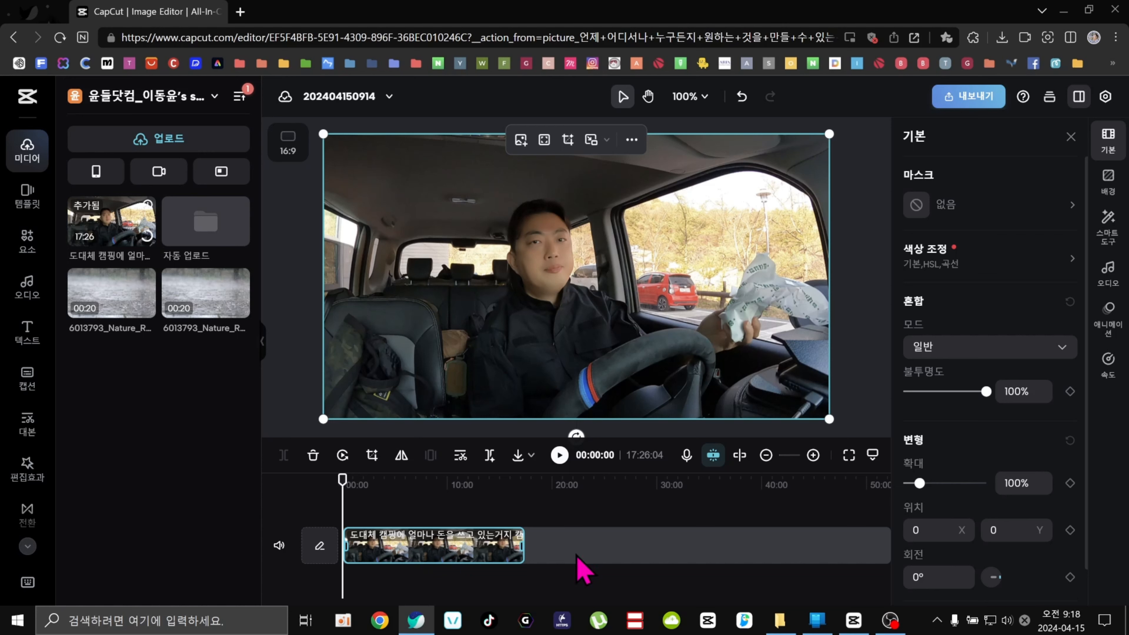
right_click(417, 554)
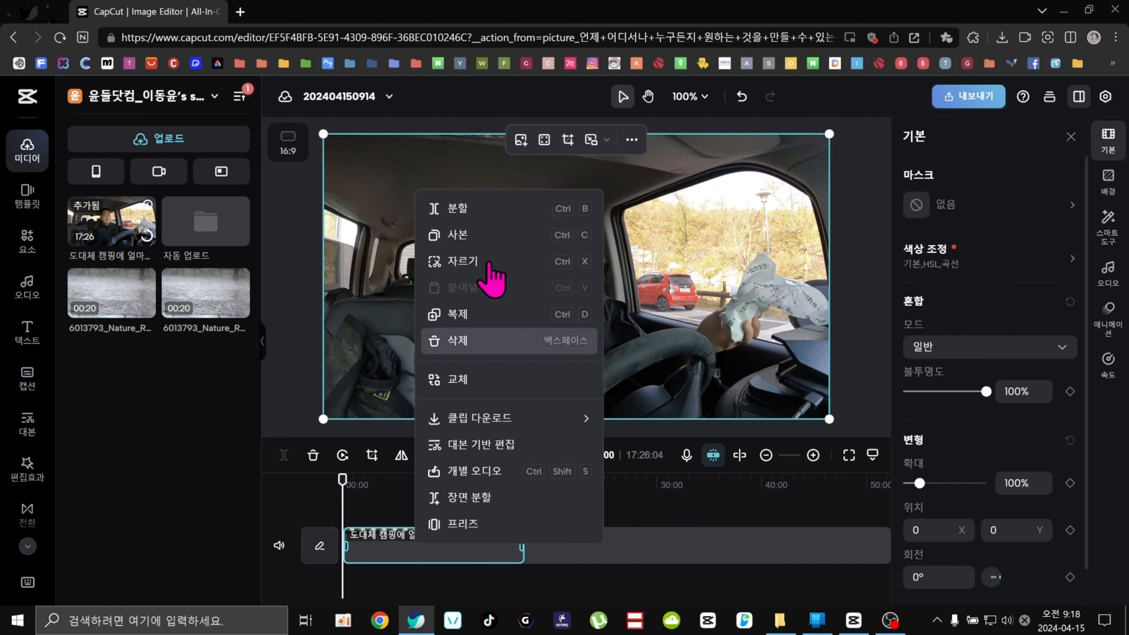
left_click(665, 585)
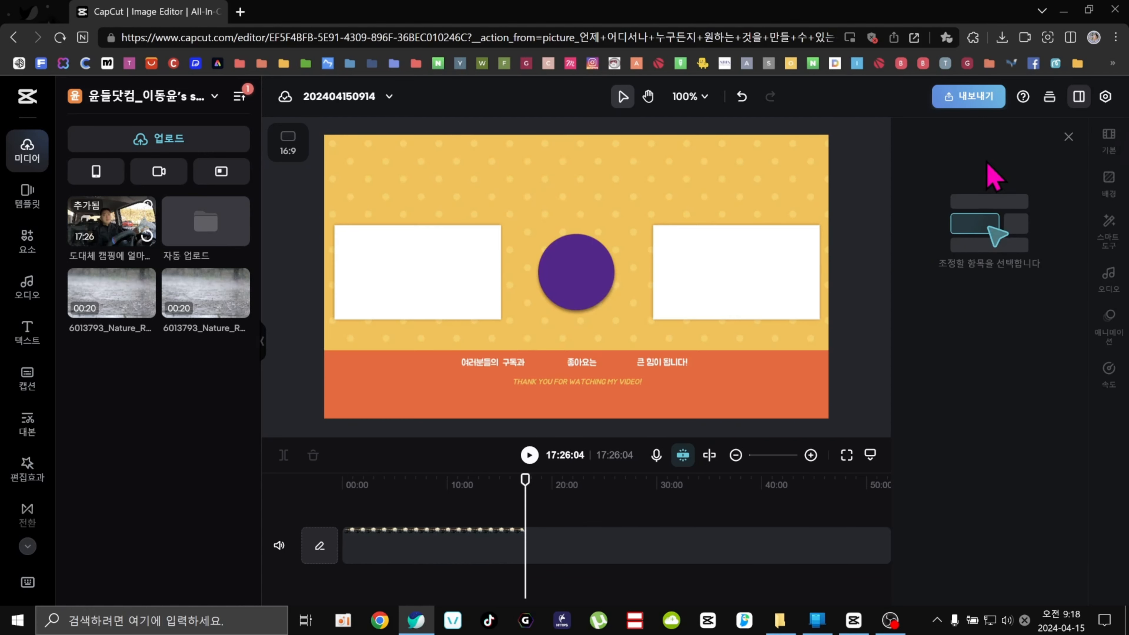
Select the clip and scrub the playhead along the timeline to preview the video.
left_click(449, 551)
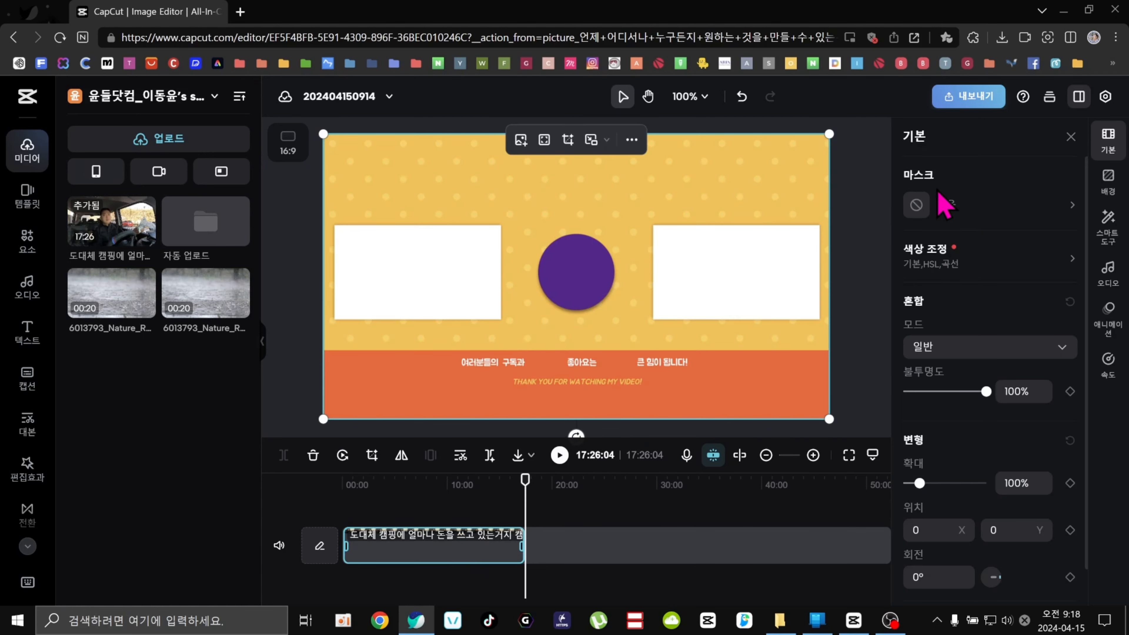
left_click(411, 484)
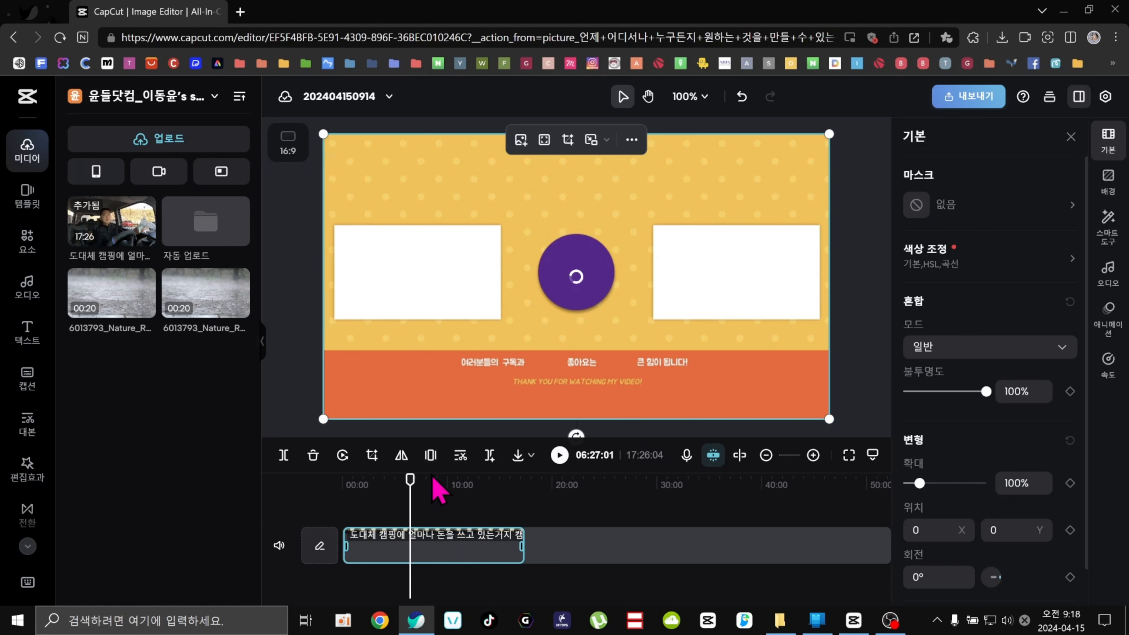
left_click(437, 486)
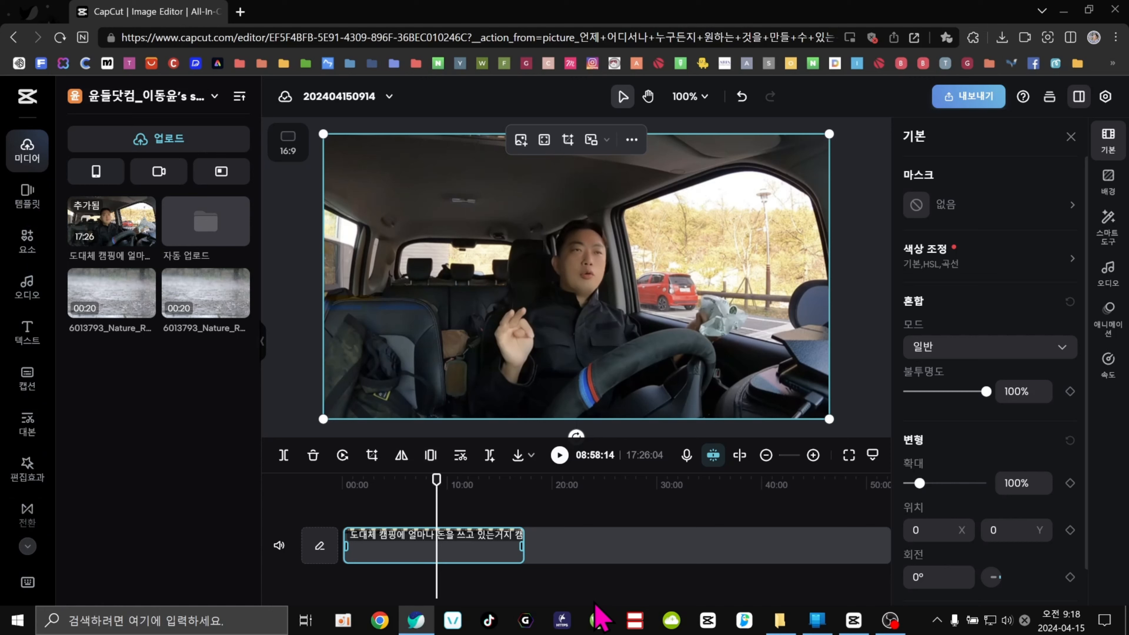
Switch to the CapCut desktop app and scrub its timeline to preview the same vlog.
left_click(853, 621)
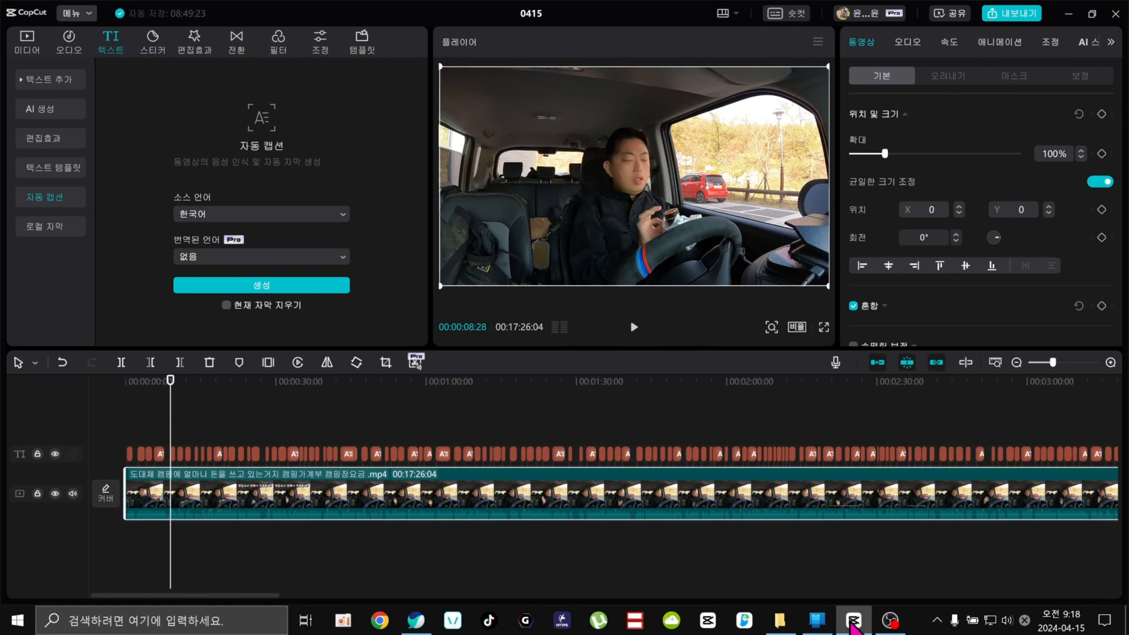
left_click(388, 411)
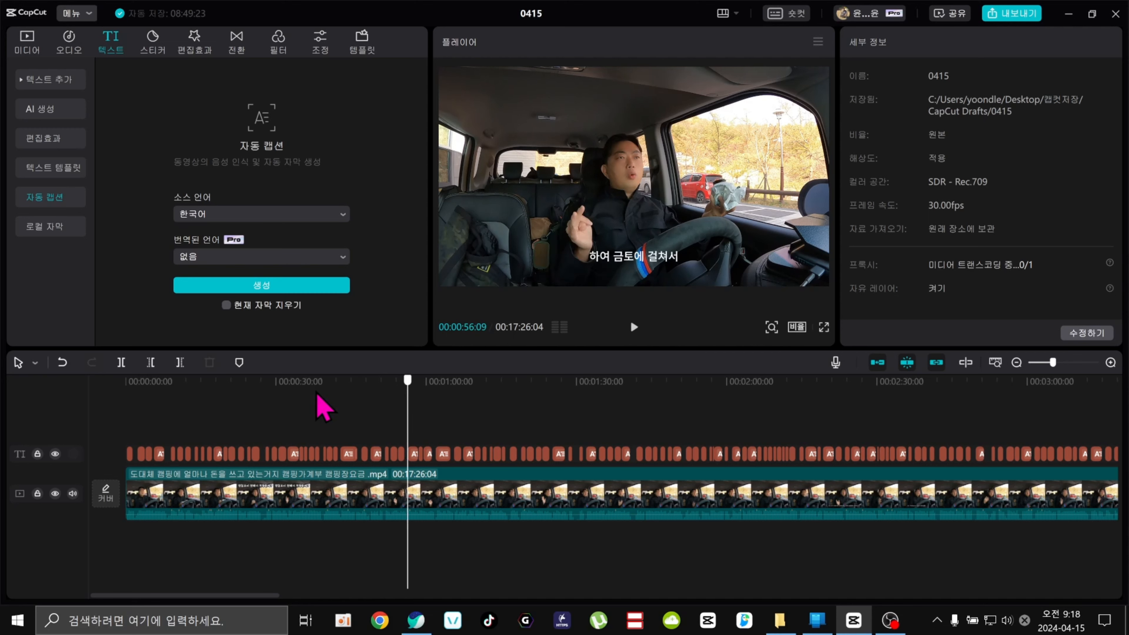
left_click(262, 399)
left_click(283, 485)
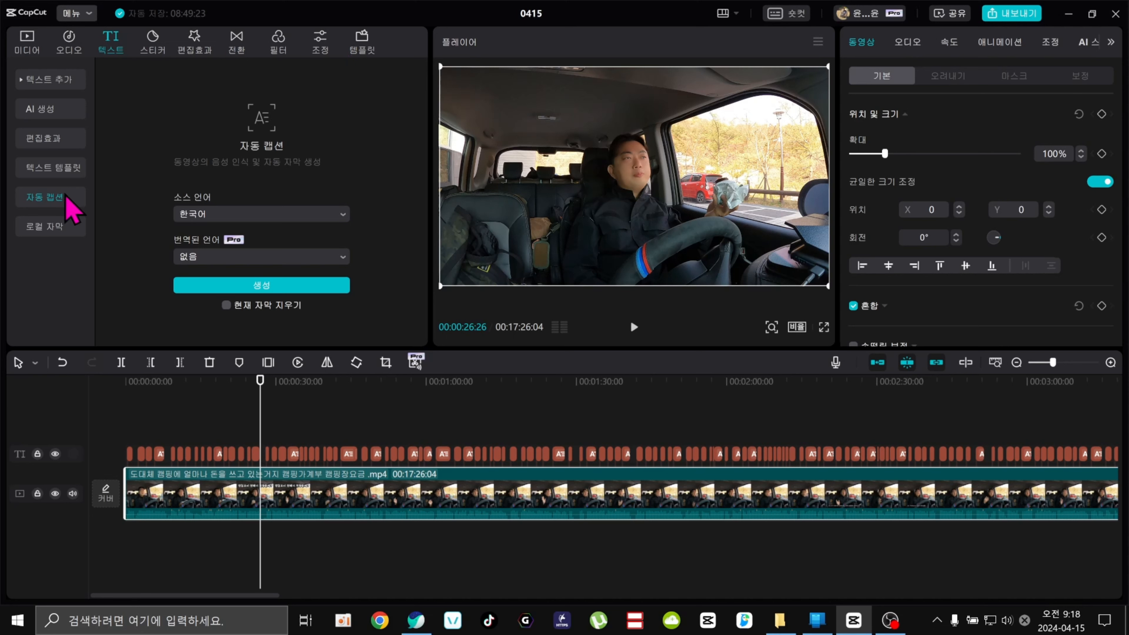
Scrub the desktop timeline, select a caption and open the auto-generated caption list.
left_click(199, 383)
left_click_drag(177, 382, 145, 382)
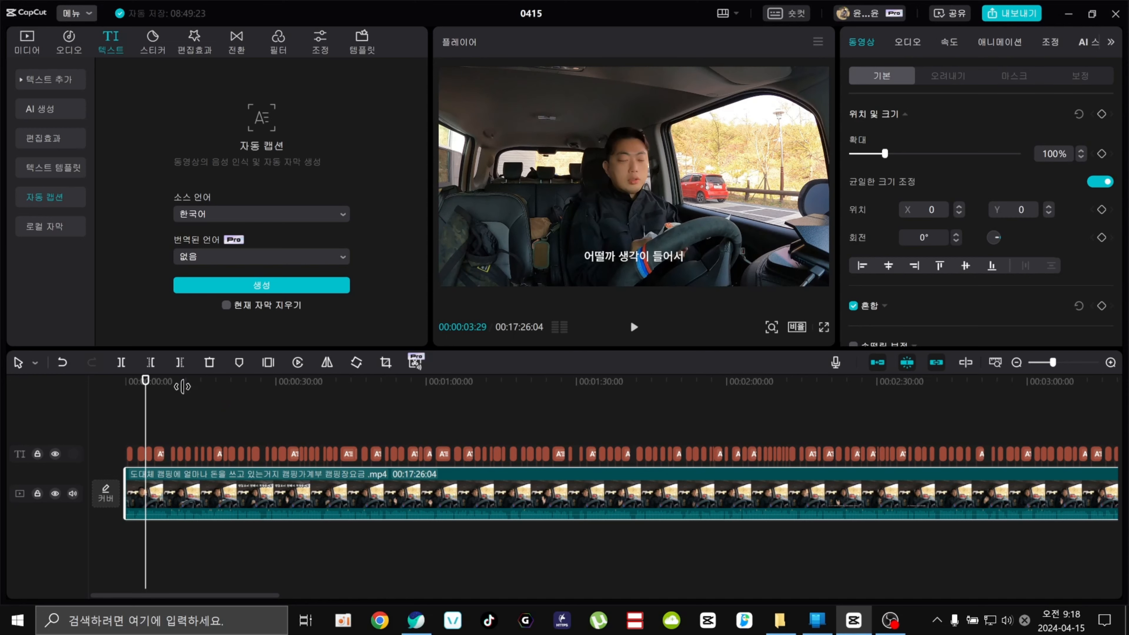
left_click(159, 453)
left_click_drag(184, 383, 194, 384)
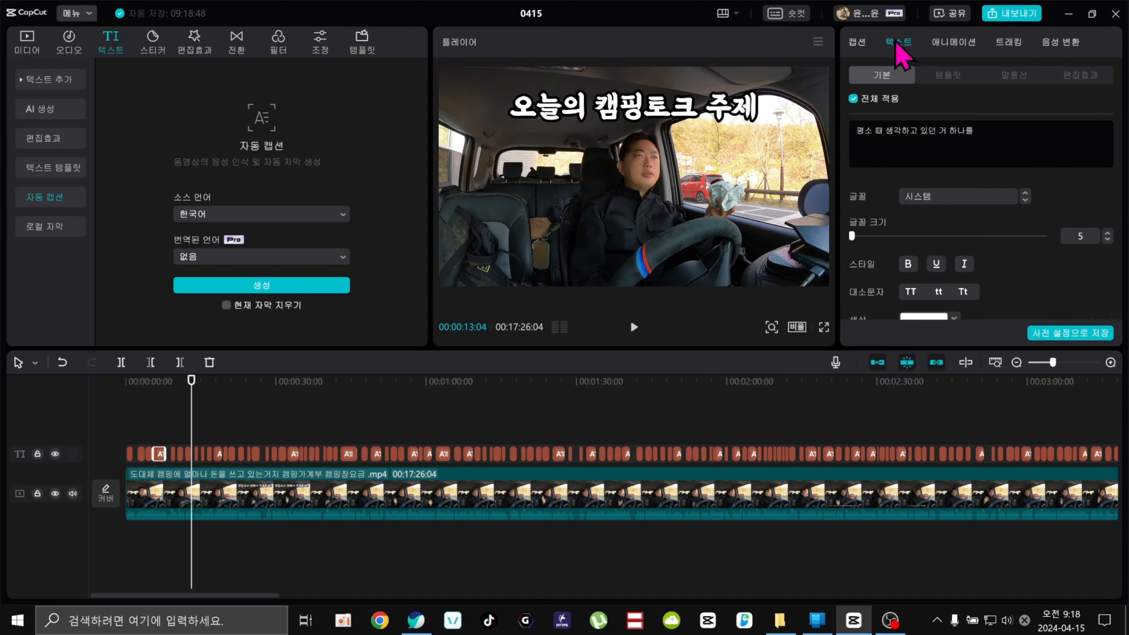
left_click(858, 42)
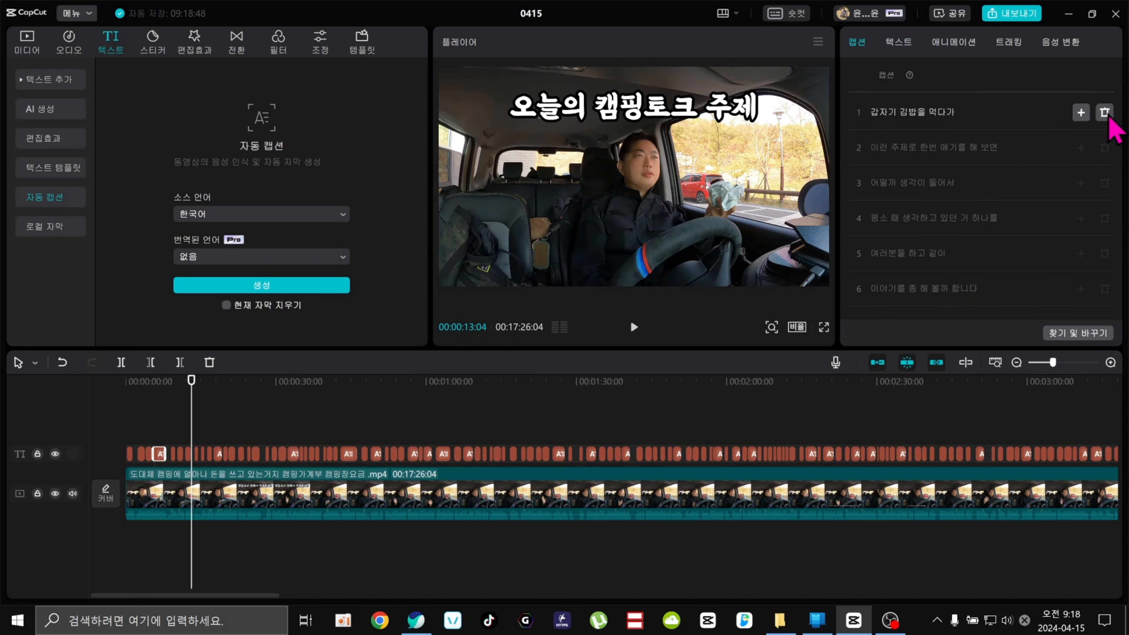
Zoom into the desktop timeline and cut out the clip section from 00:00:13:23 to 00:00:15:01 with the '음' filler, then scrub to check.
left_click(202, 497)
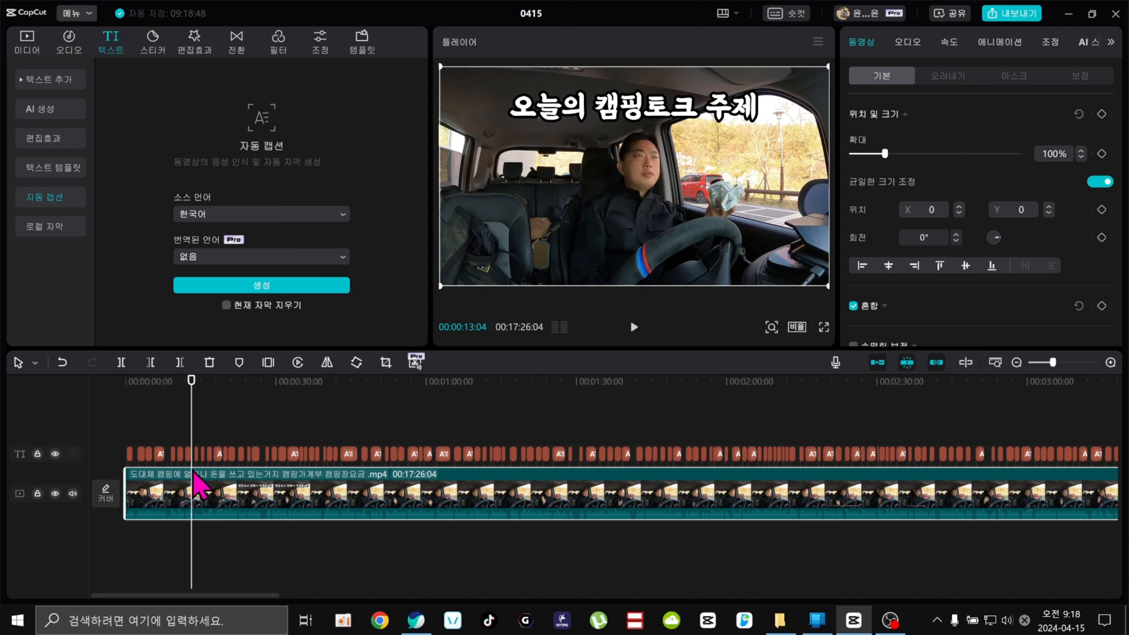
left_click(1110, 362)
left_click(1110, 363)
left_click(180, 381)
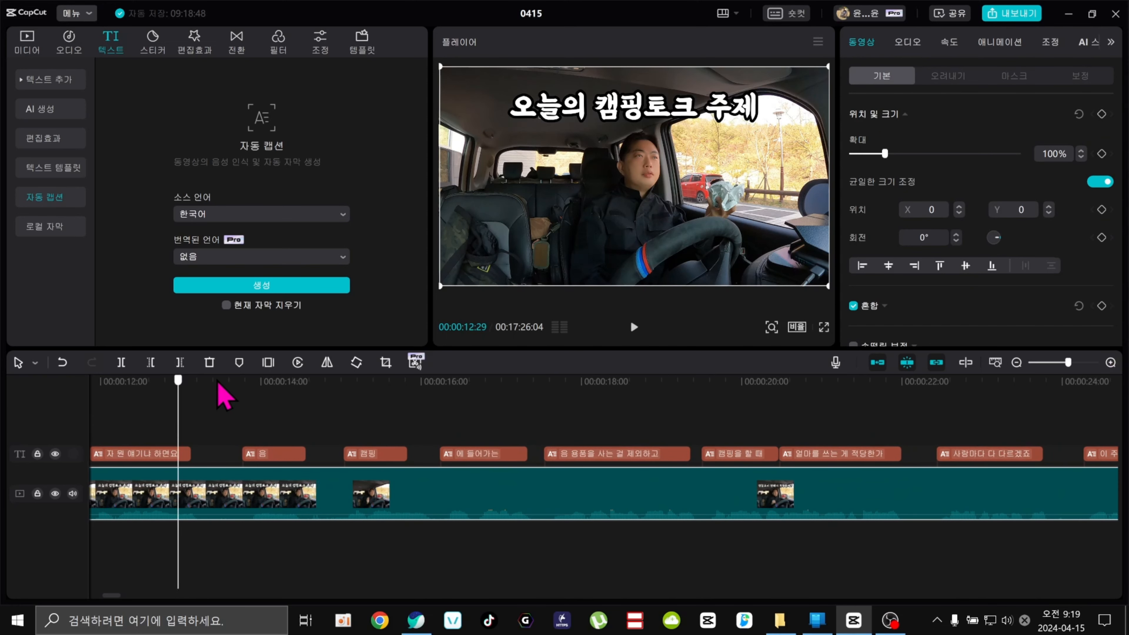
left_click(243, 384)
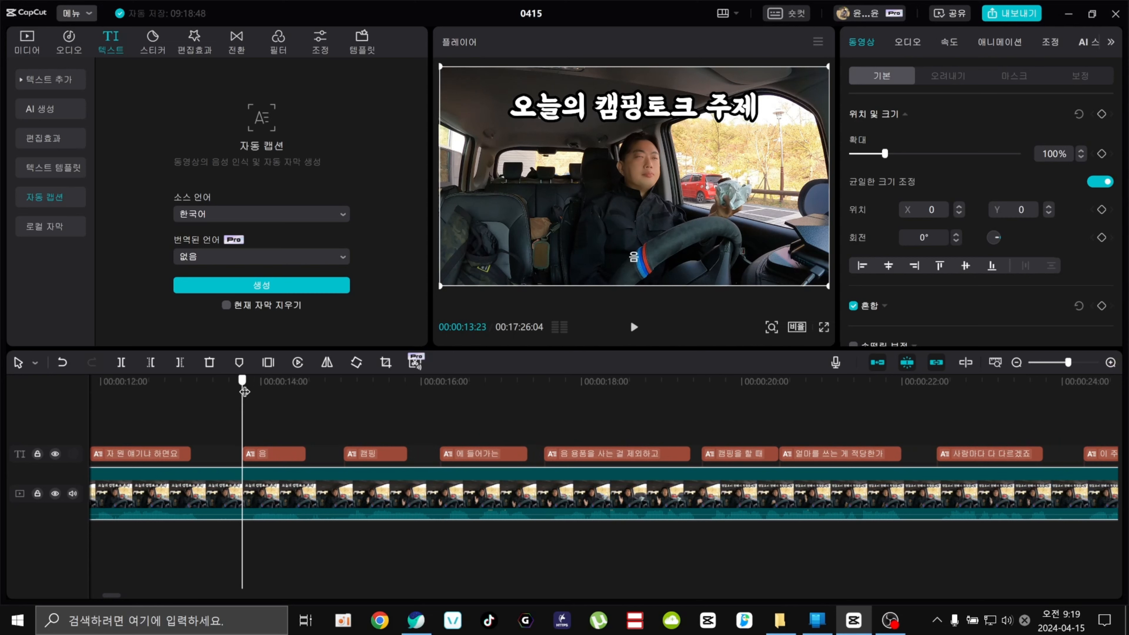
left_click(249, 500)
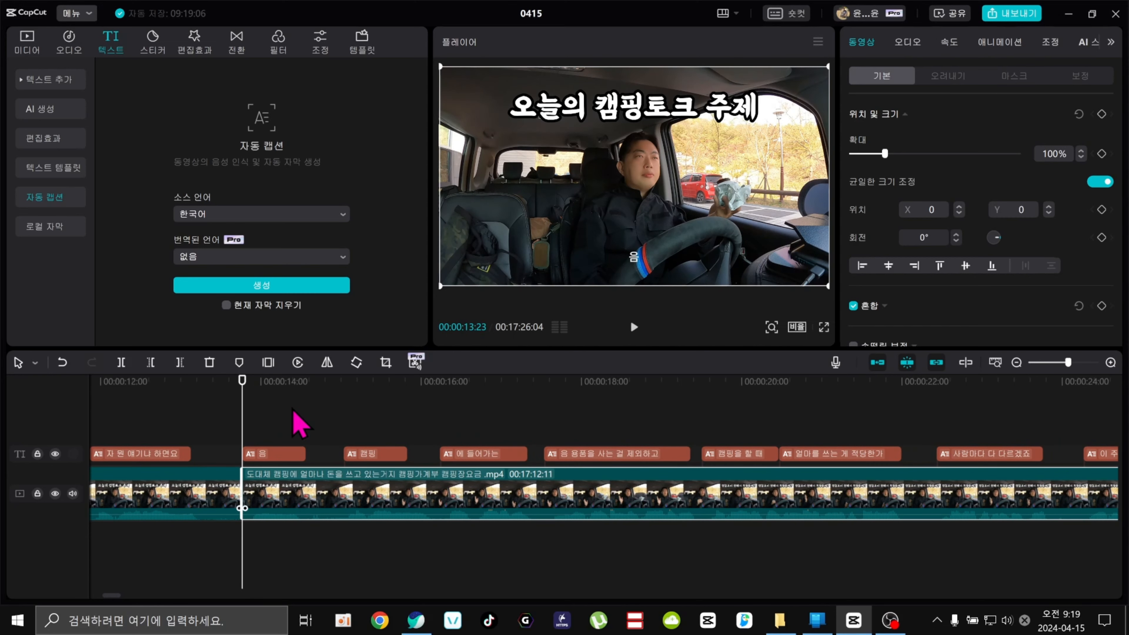
left_click(308, 388)
left_click_drag(311, 388, 344, 391)
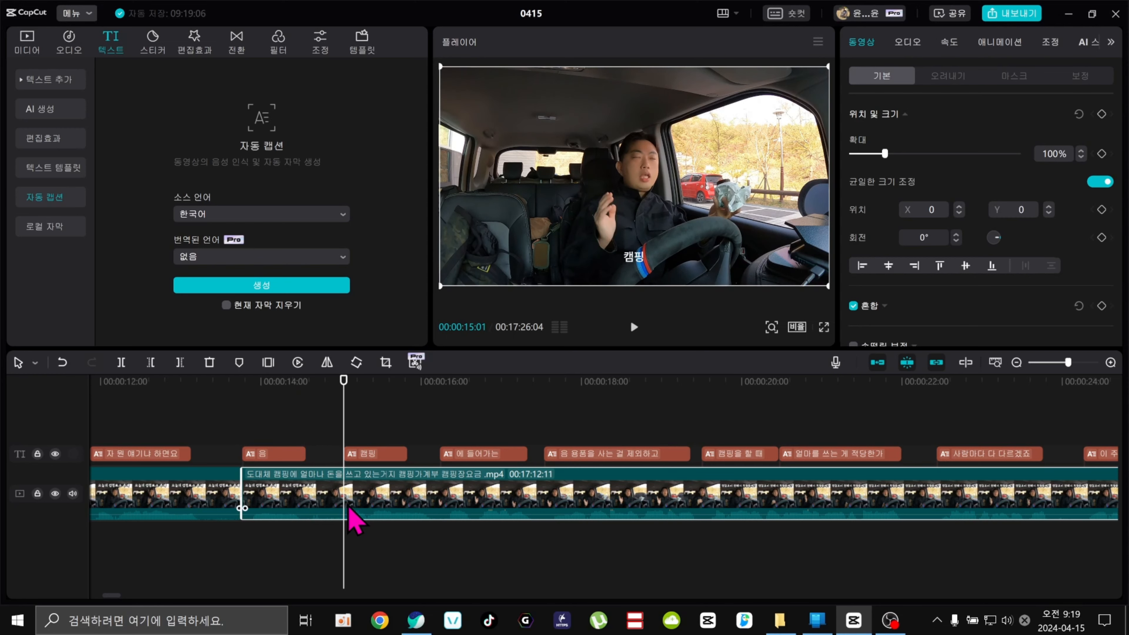
key("q")
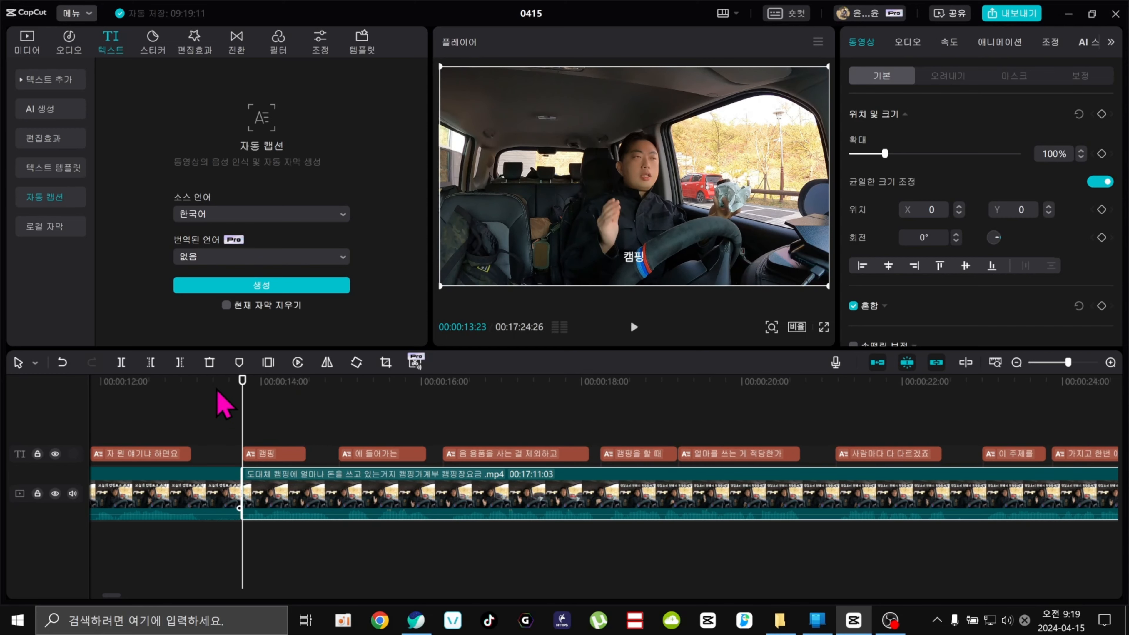
left_click_drag(226, 390, 438, 424)
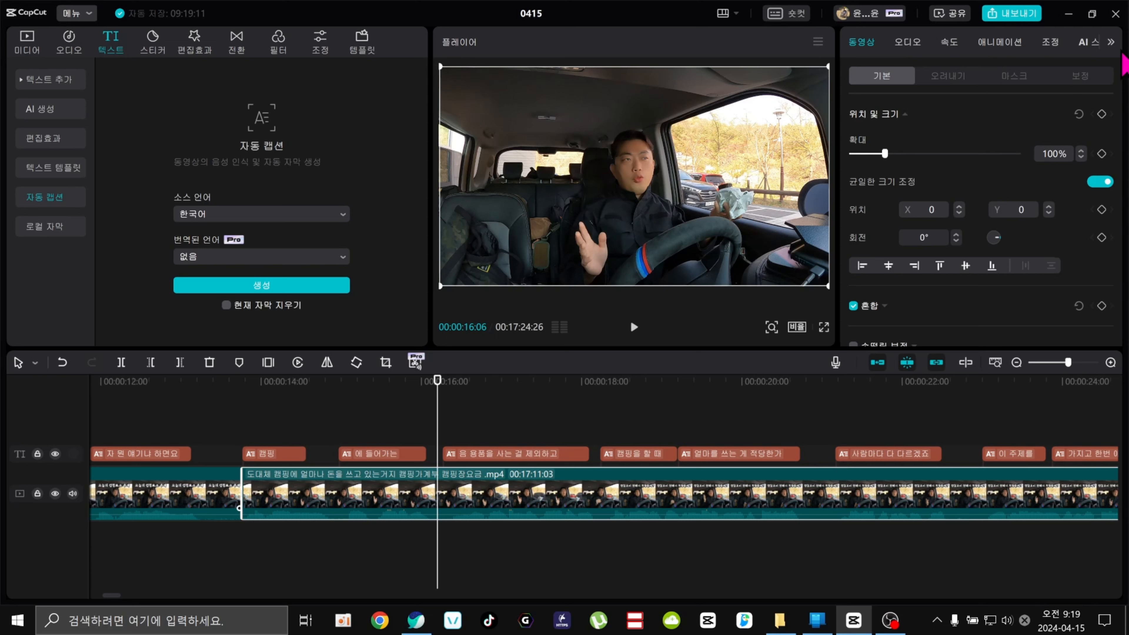
Switch back to the web editor in the browser and delete the vlog clip from its timeline.
left_click(1069, 18)
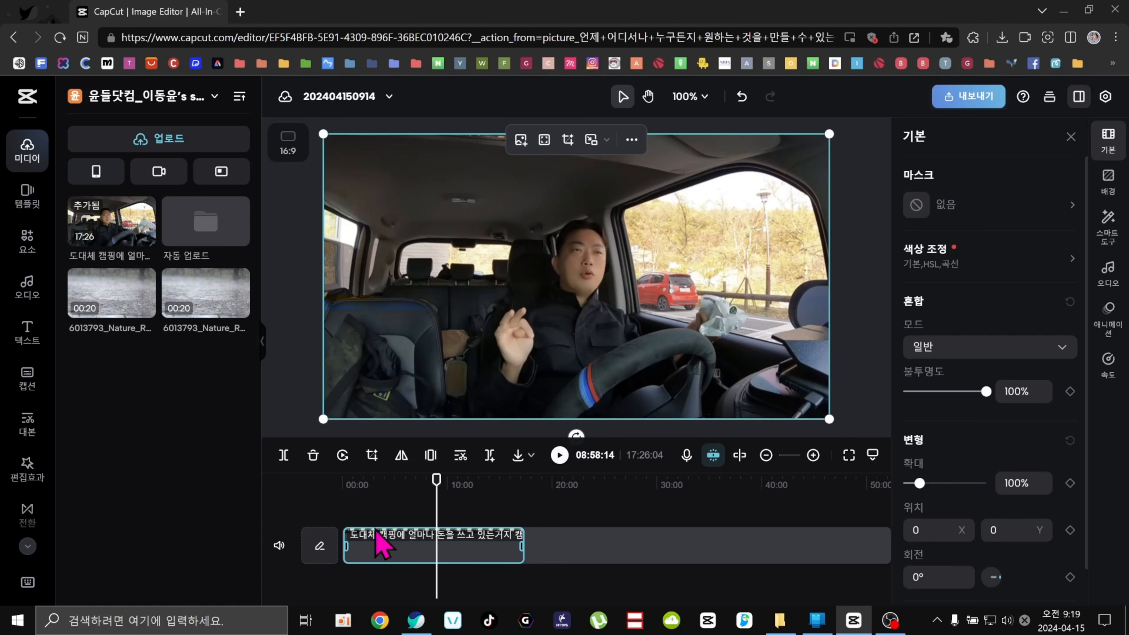
right_click(387, 552)
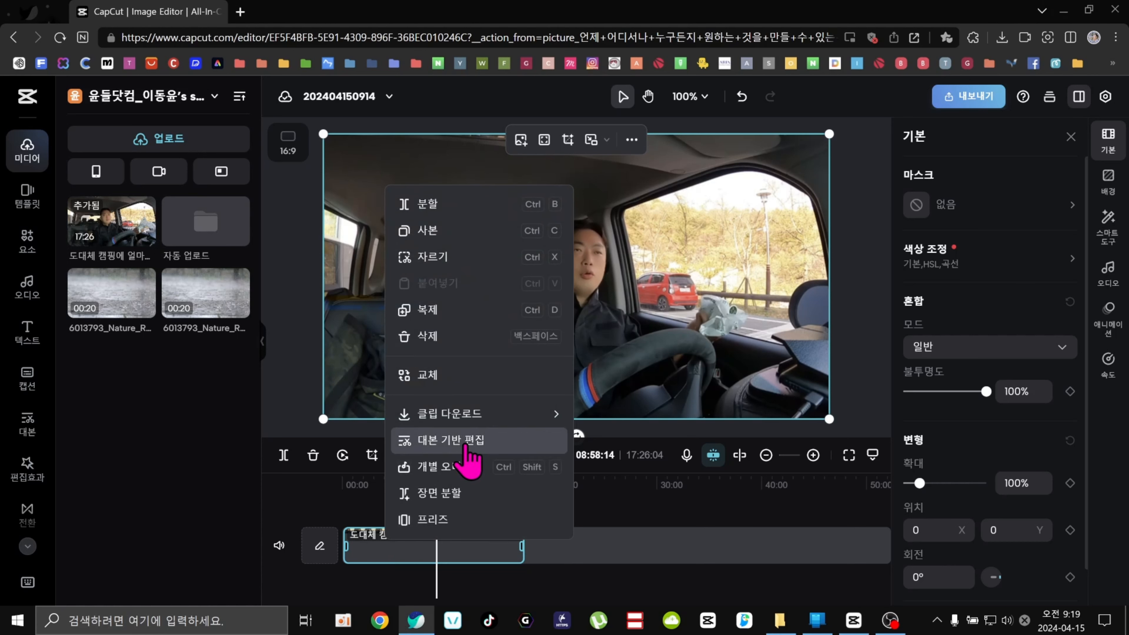
left_click(218, 467)
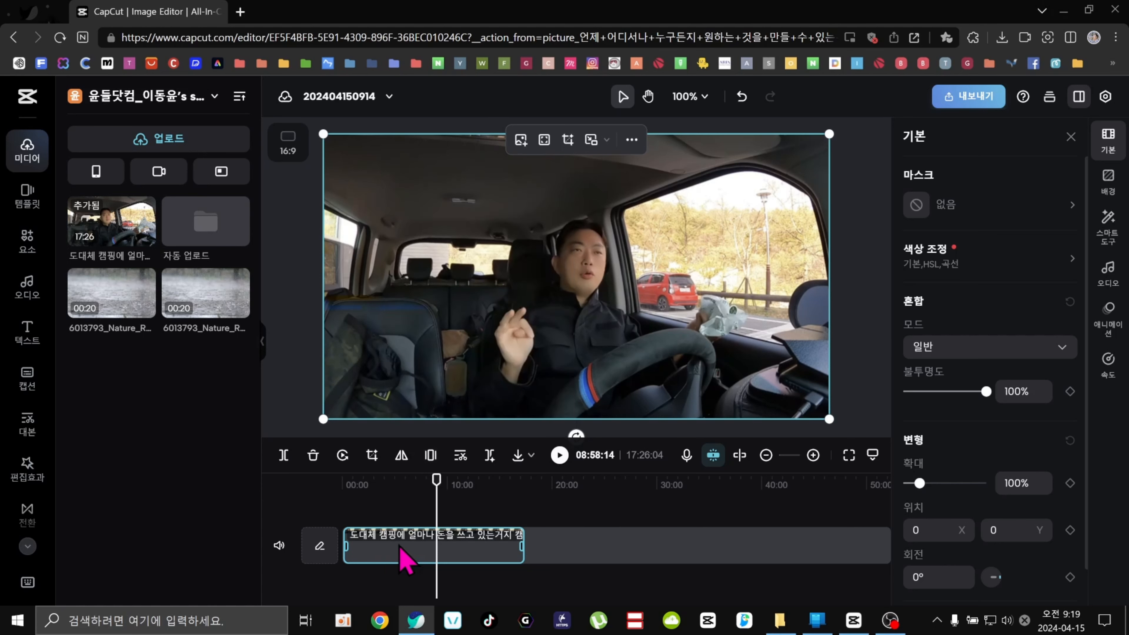
key("Delete")
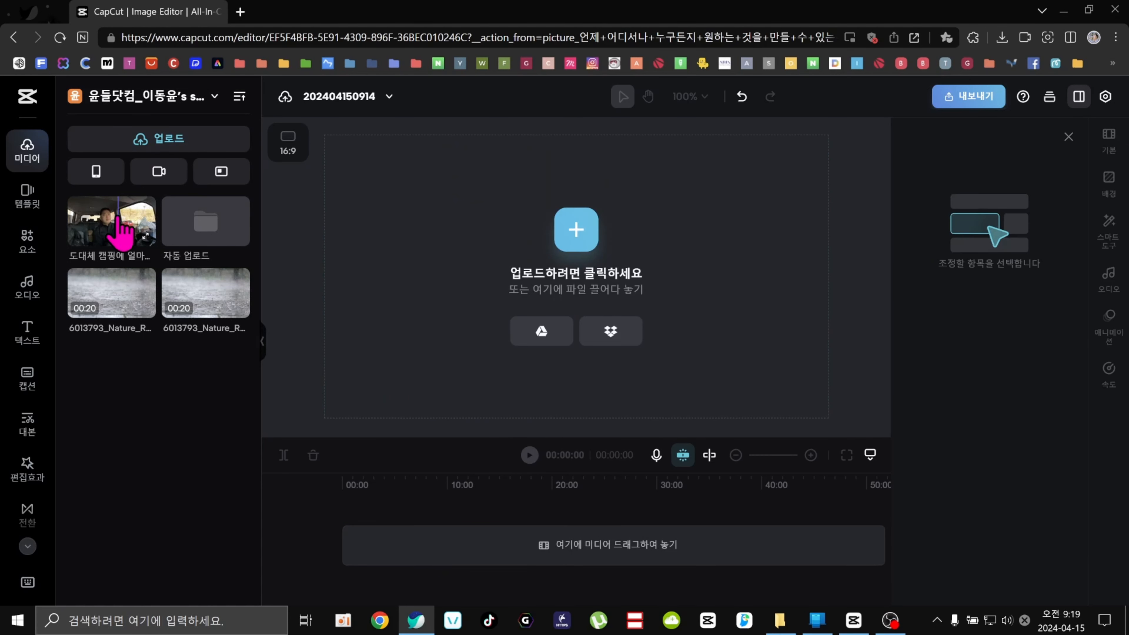
Re-add the vlog from the media library through transcript-based editing, cancelling the language prompt.
right_click(108, 227)
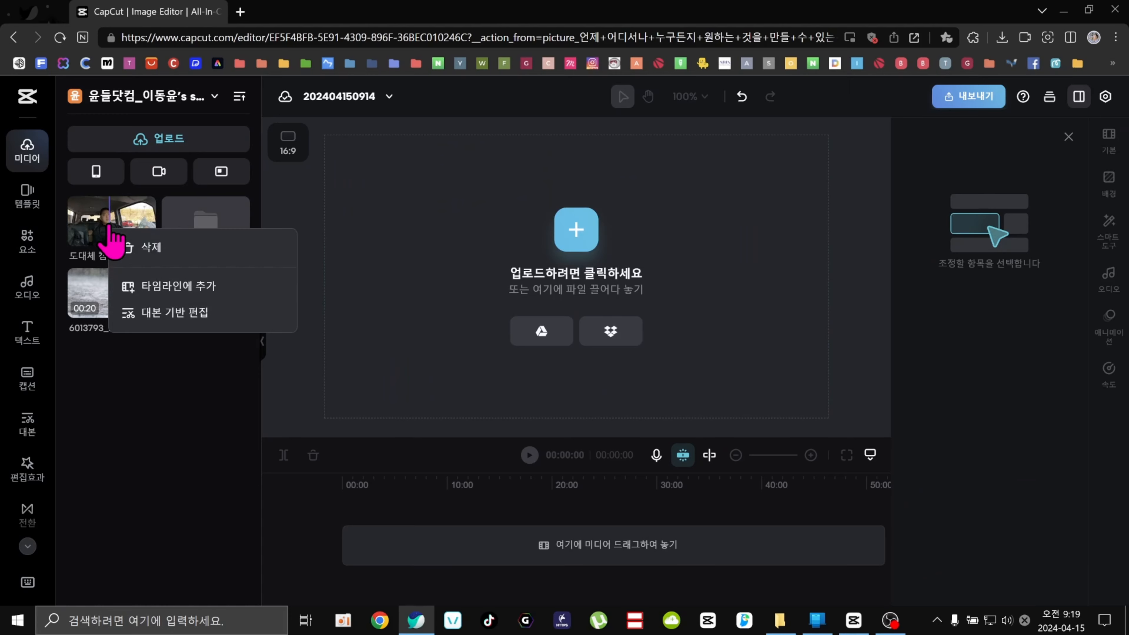
left_click(206, 319)
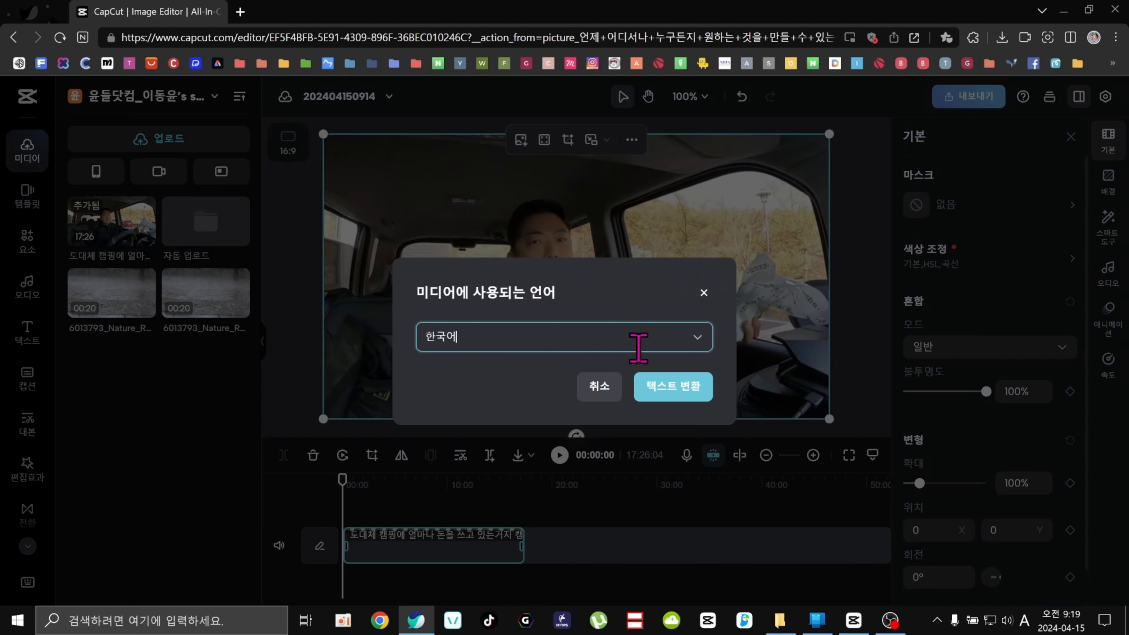
left_click(601, 392)
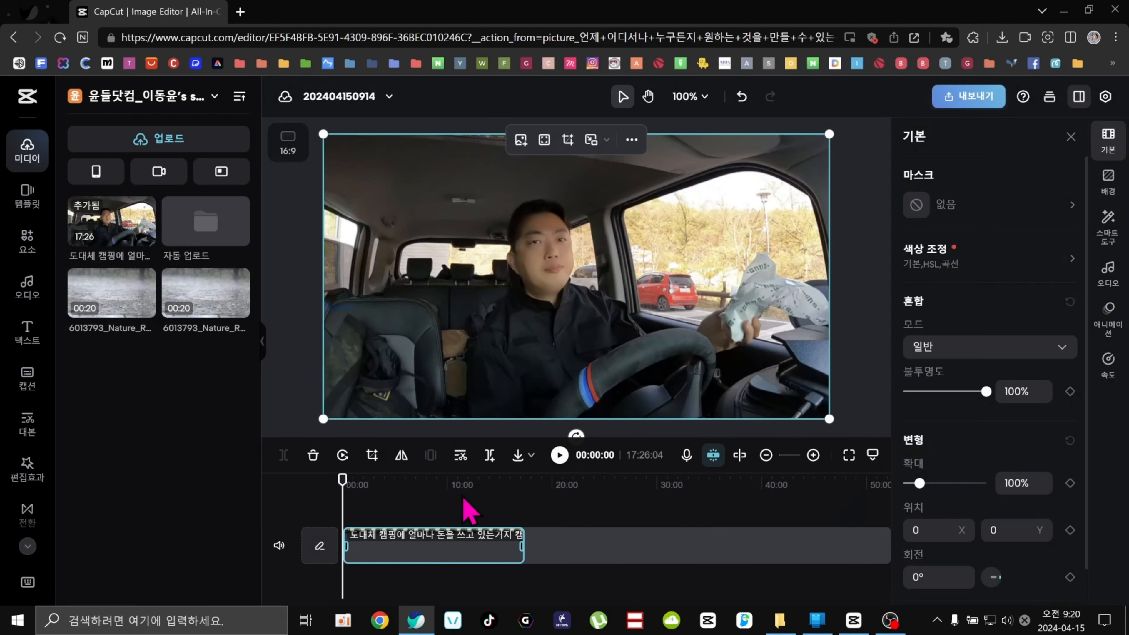
Run transcript-based editing on the timeline clip with Korean (한국어) as the media language.
right_click(421, 560)
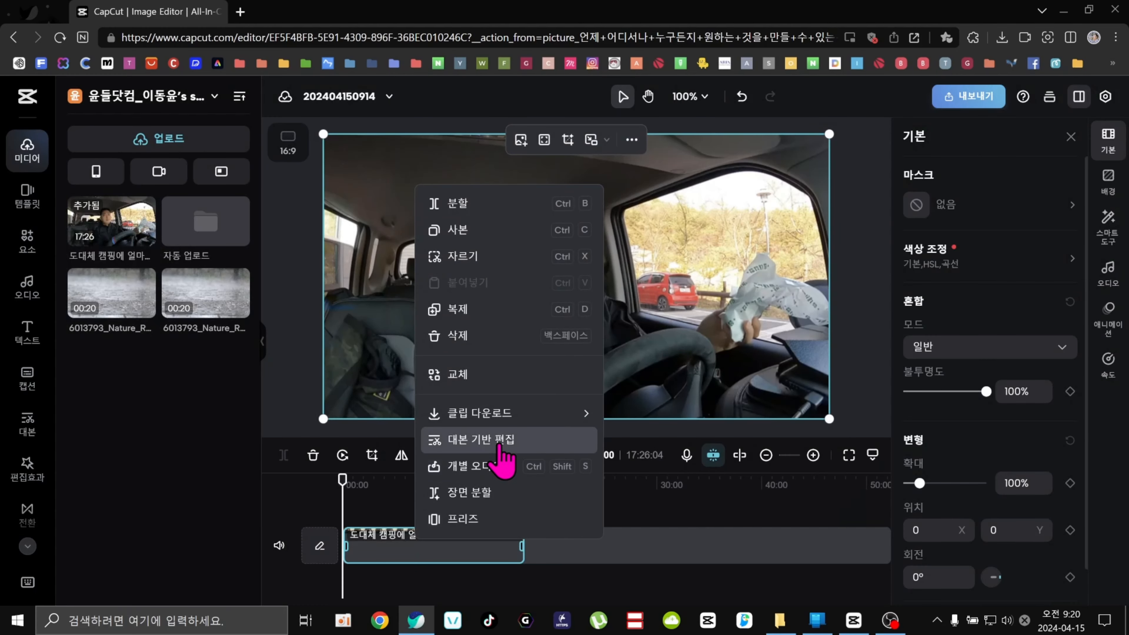
left_click(515, 440)
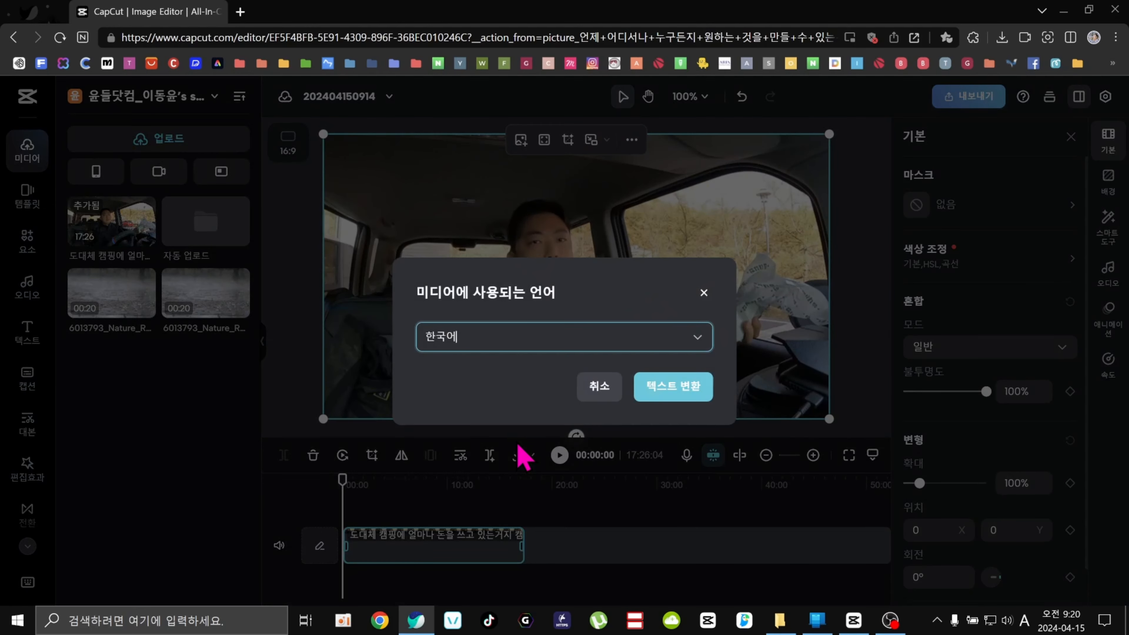
left_click(704, 337)
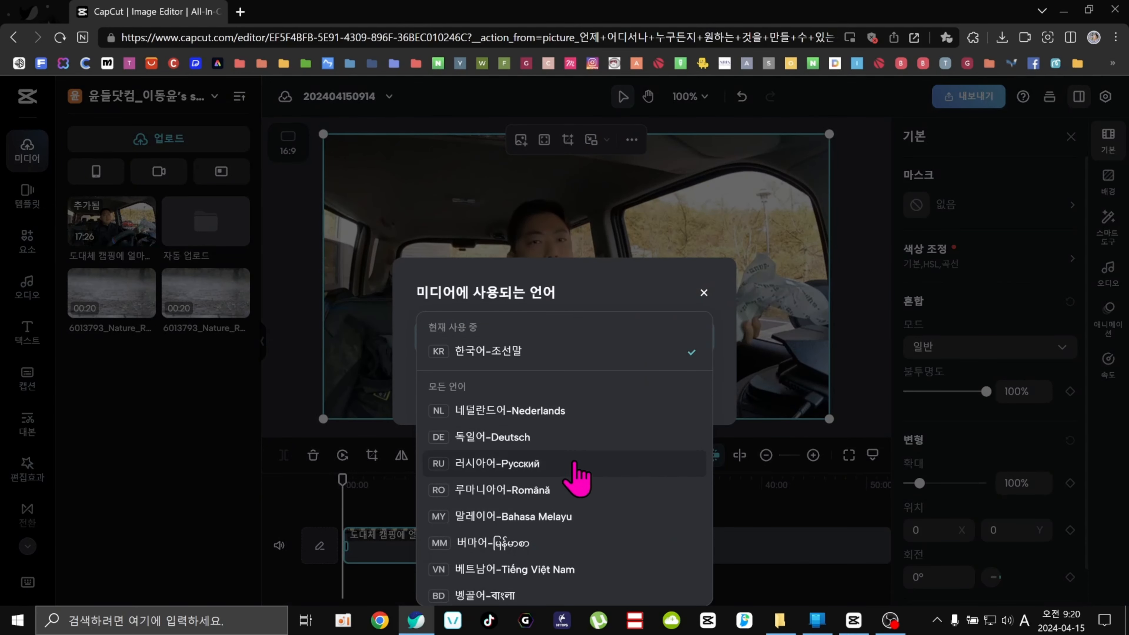
scroll(579, 485, "down", 5)
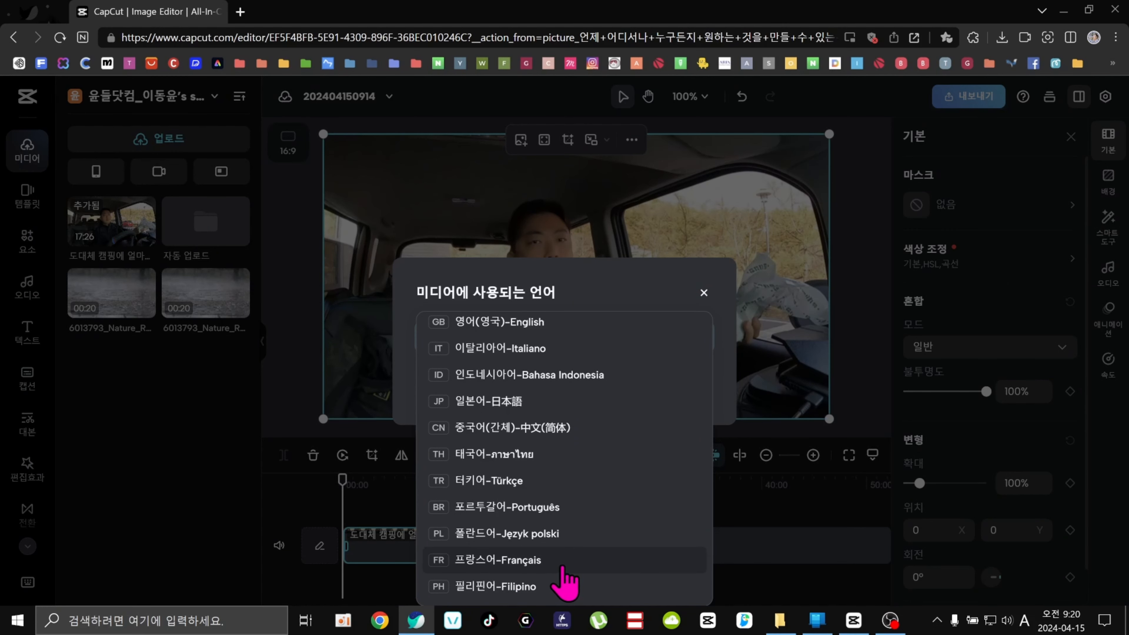
scroll(564, 578, "up", 5)
scroll(564, 574, "up", 3)
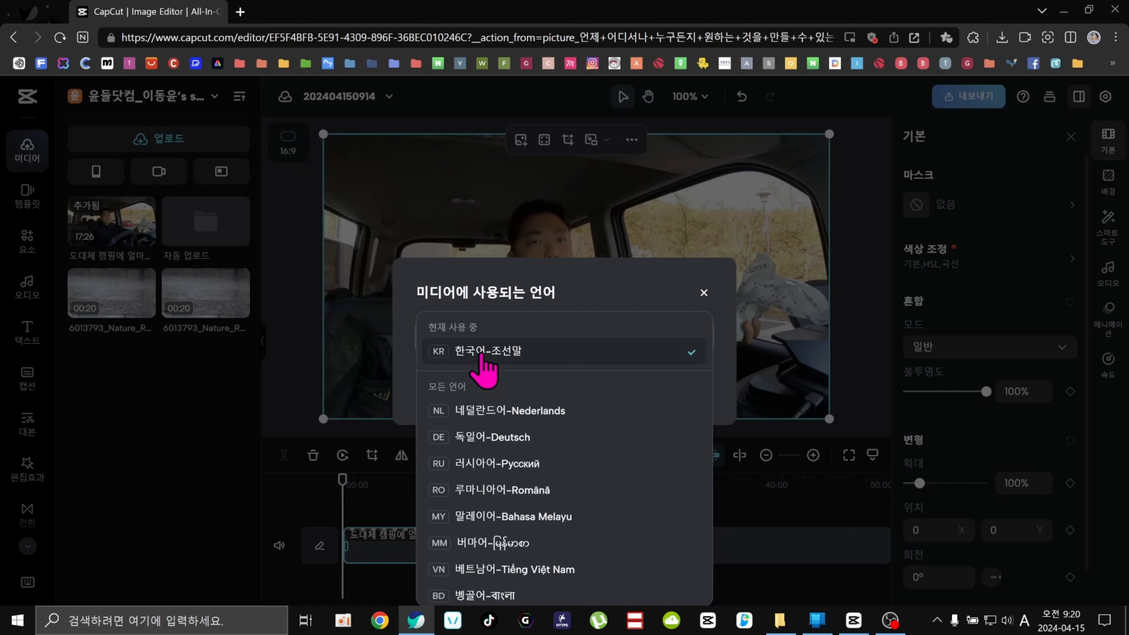
left_click(506, 353)
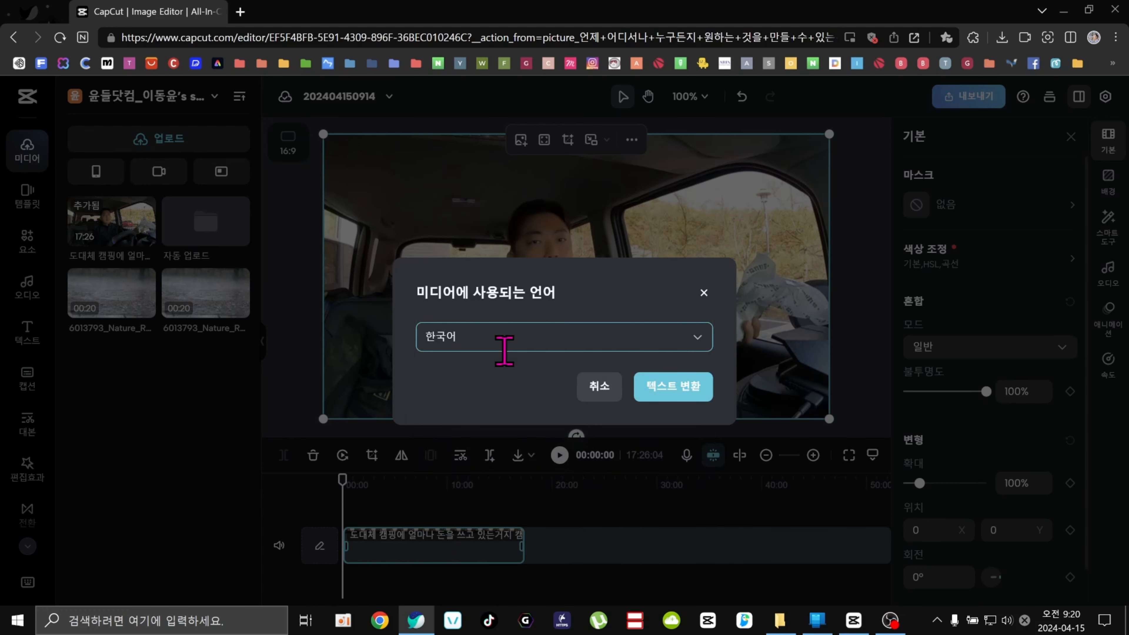
left_click(677, 396)
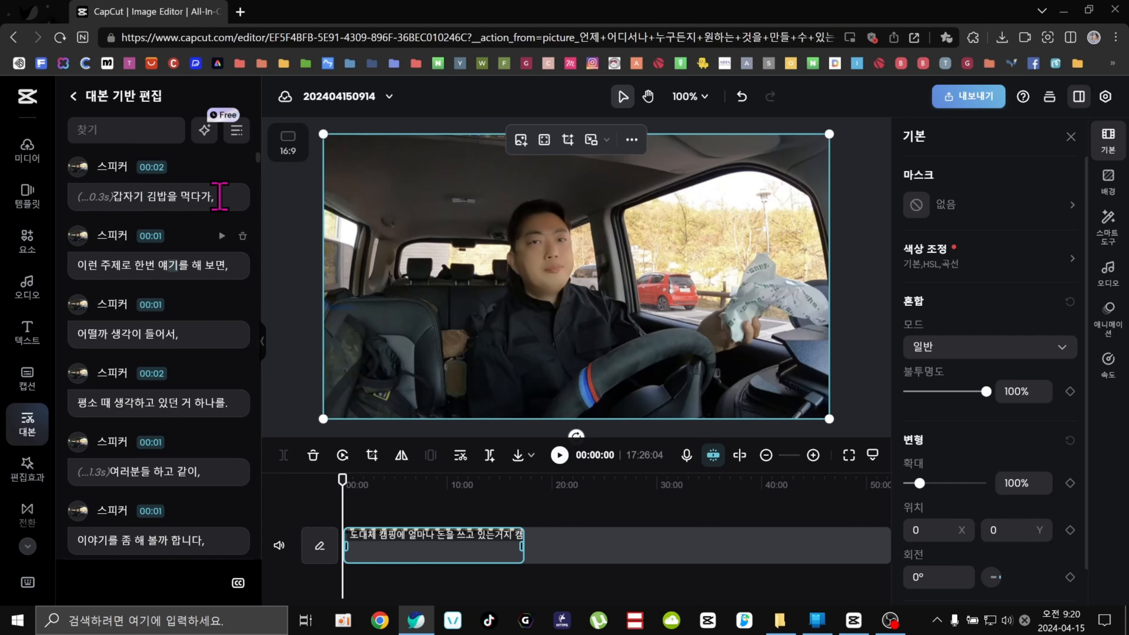
Zoom in the web timeline and close the clip properties panel.
left_click(813, 455)
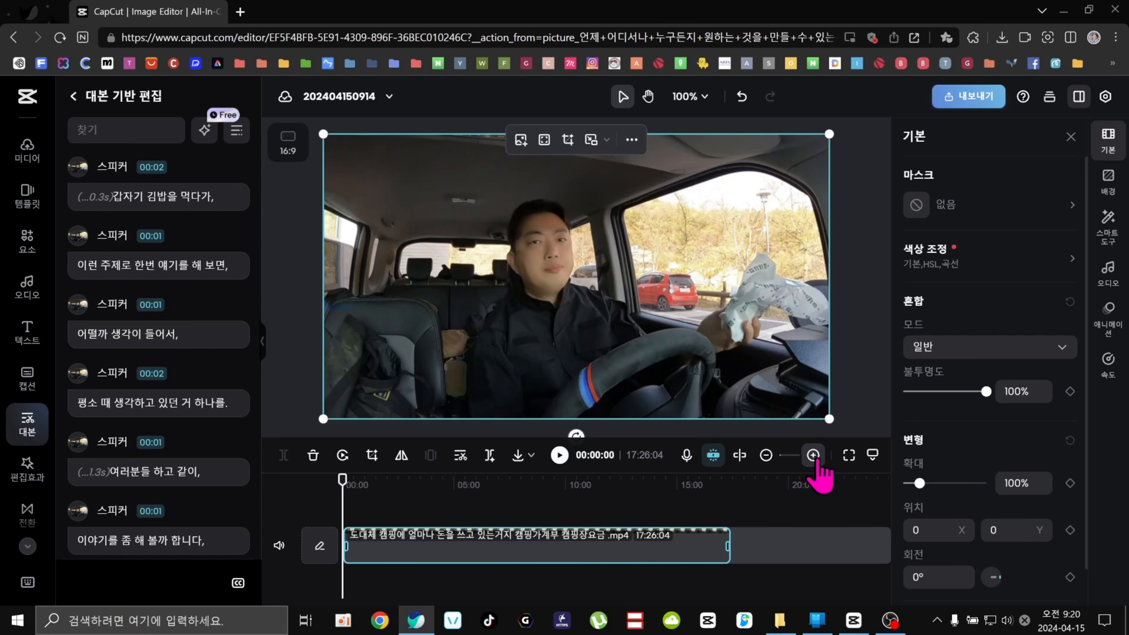
left_click(813, 455)
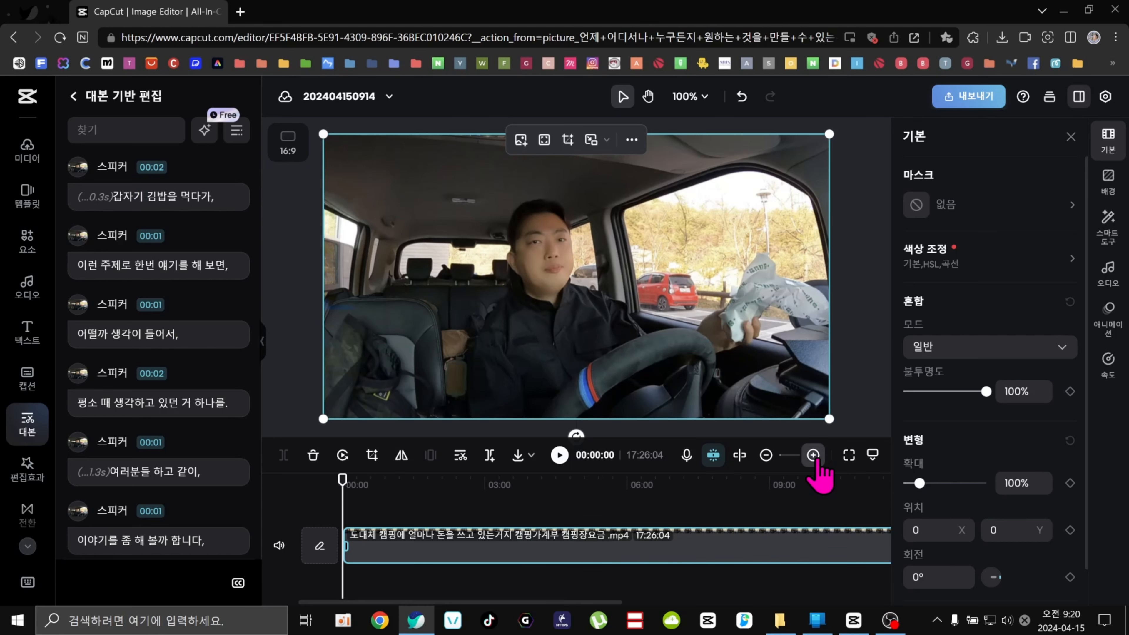
left_click(1072, 135)
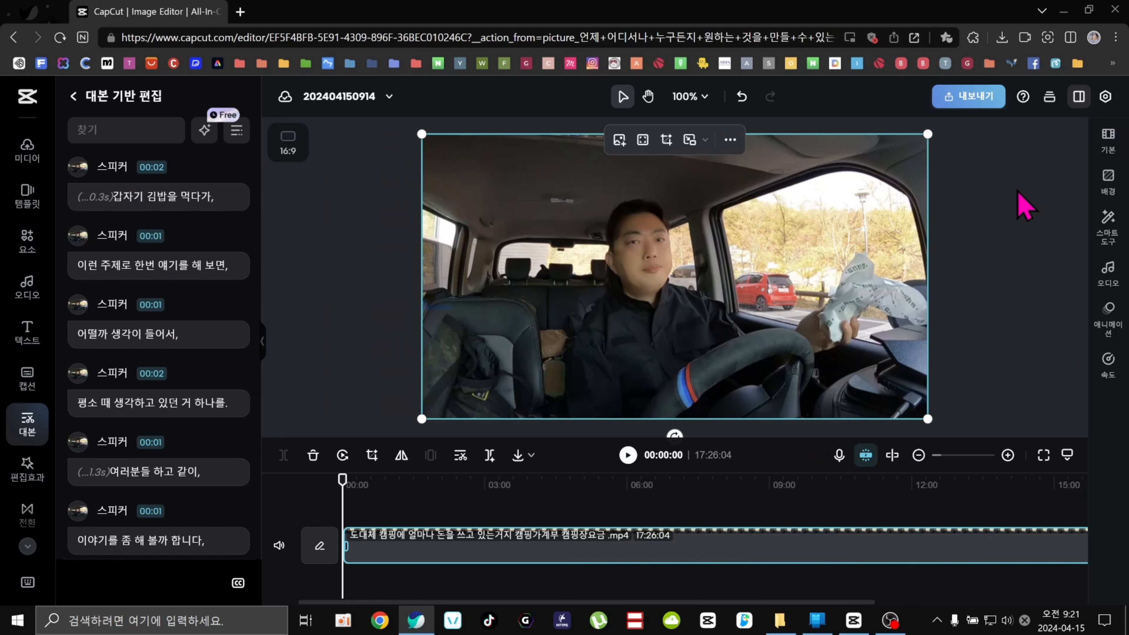
Delete filler lines from the transcript: '자 뭔 얘기나 하면요,', '음,', '자 저는,' and '음 그리고,'.
scroll(189, 376, "down", 1)
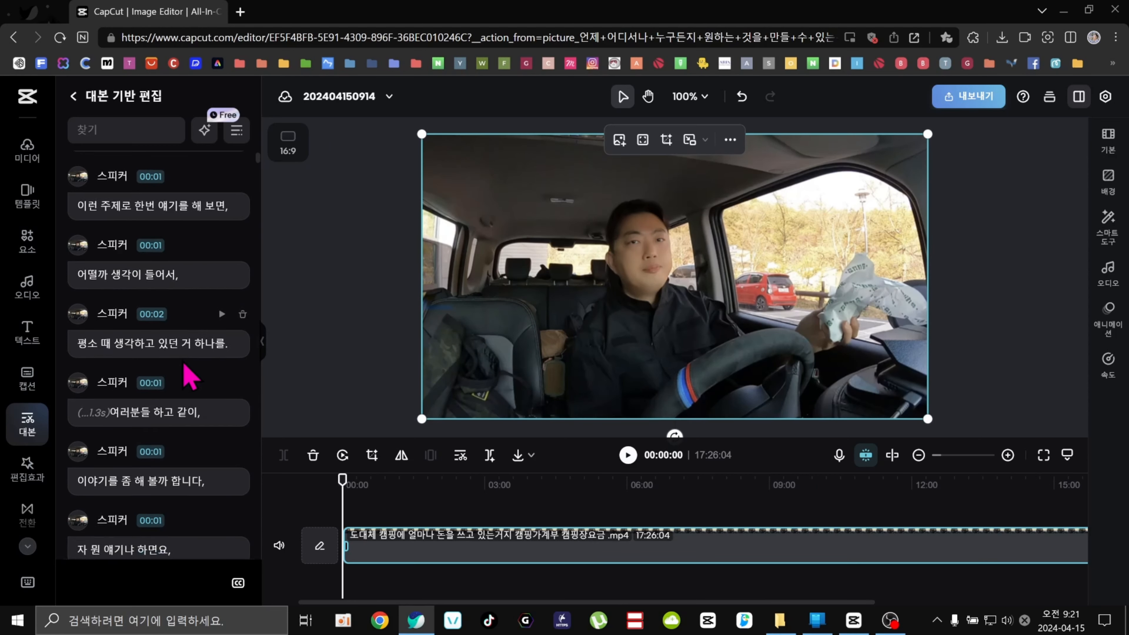
scroll(189, 376, "down", 2)
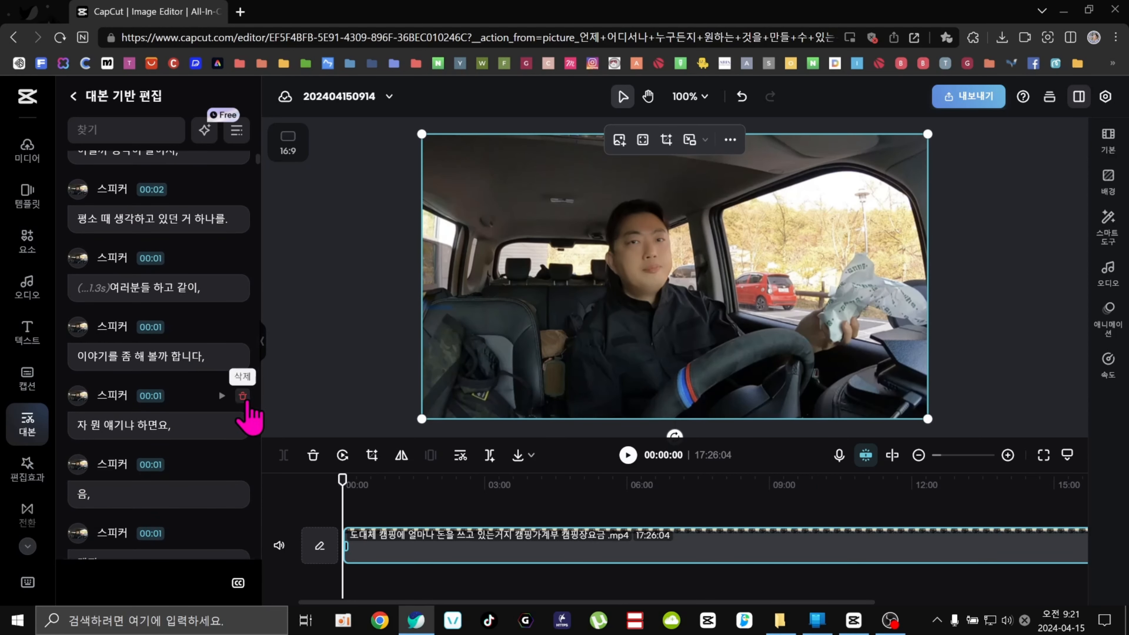
left_click(242, 396)
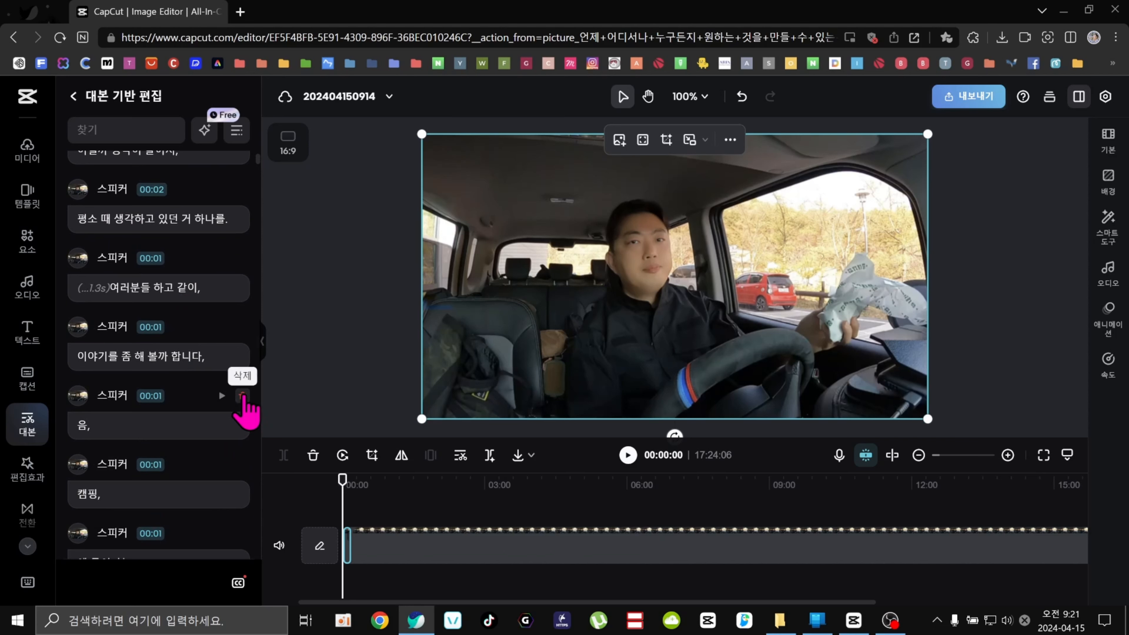
left_click(242, 396)
scroll(220, 494, "down", 5)
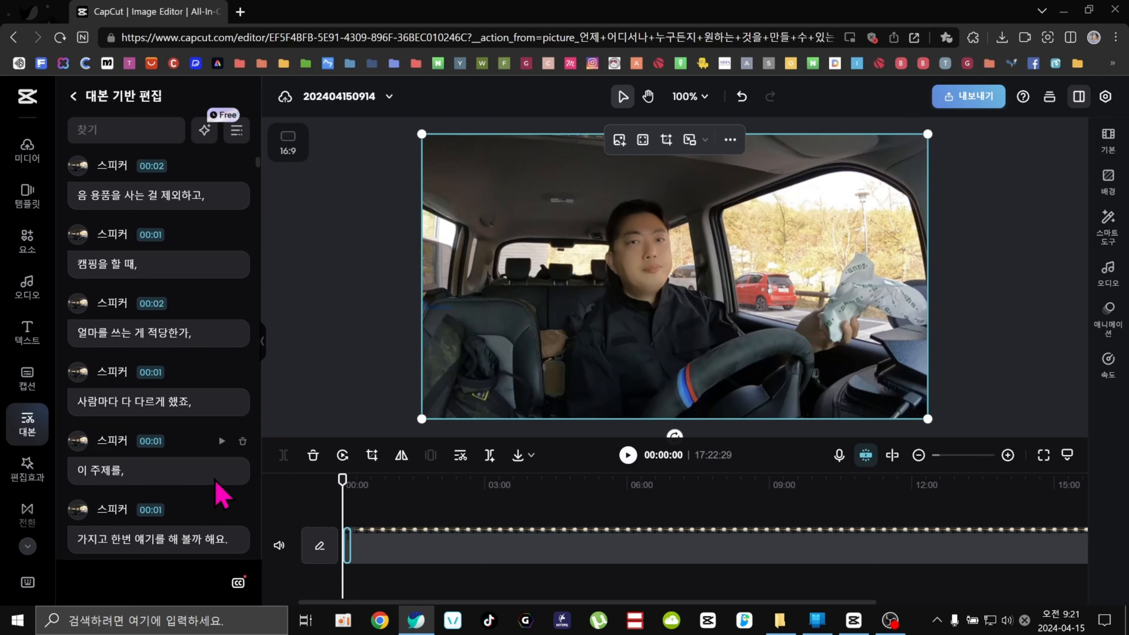
scroll(220, 481, "down", 4)
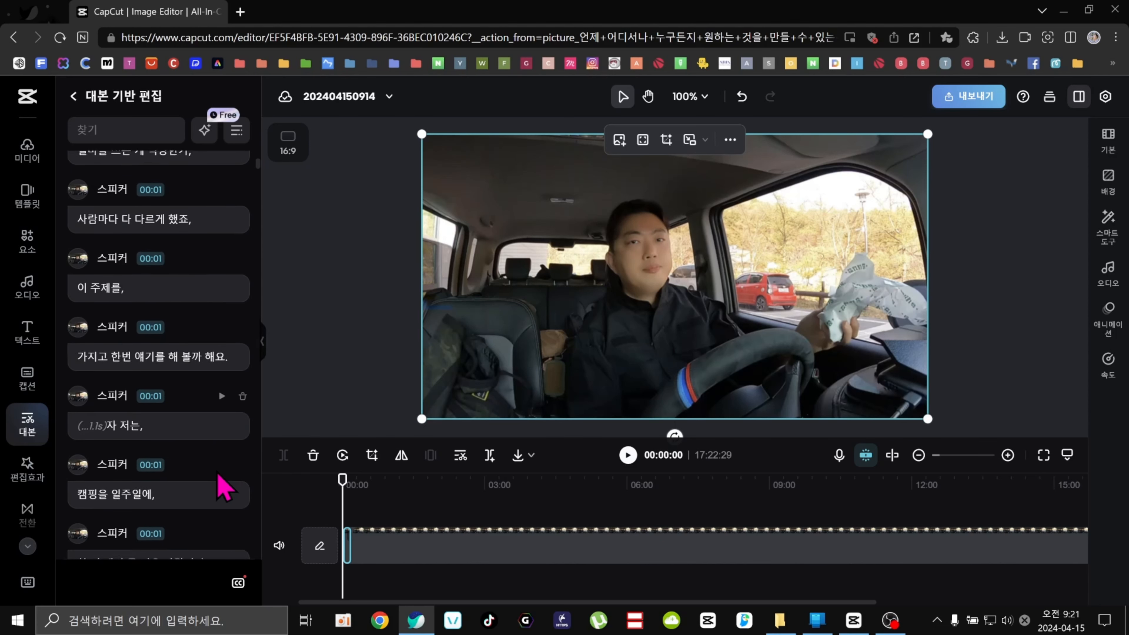
left_click(242, 280)
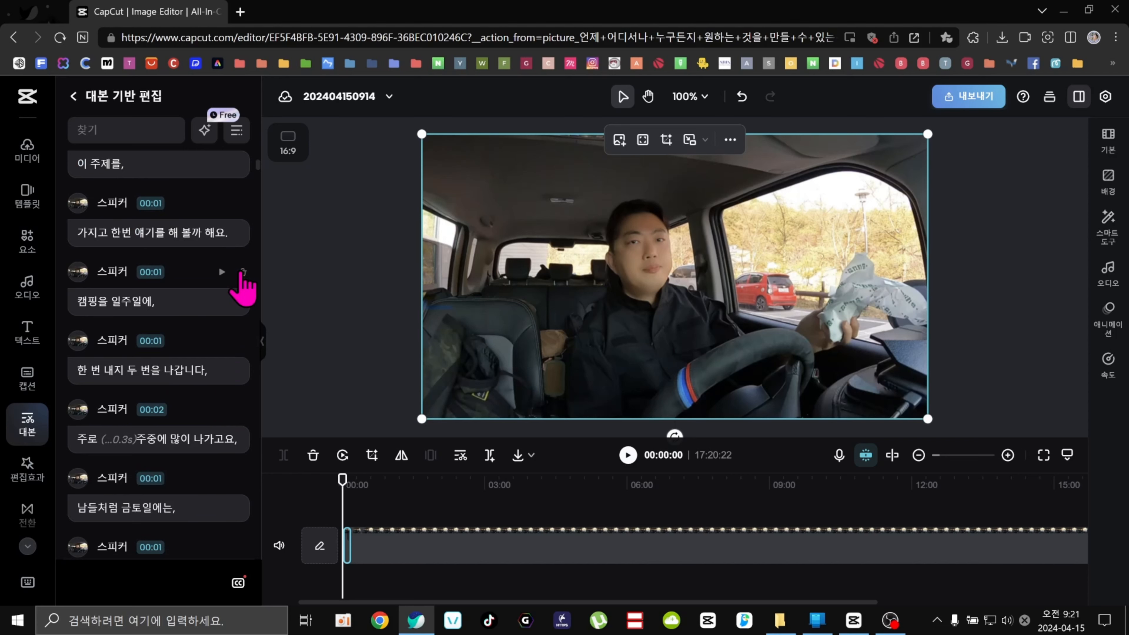
scroll(223, 422, "down", 2)
scroll(227, 423, "down", 5)
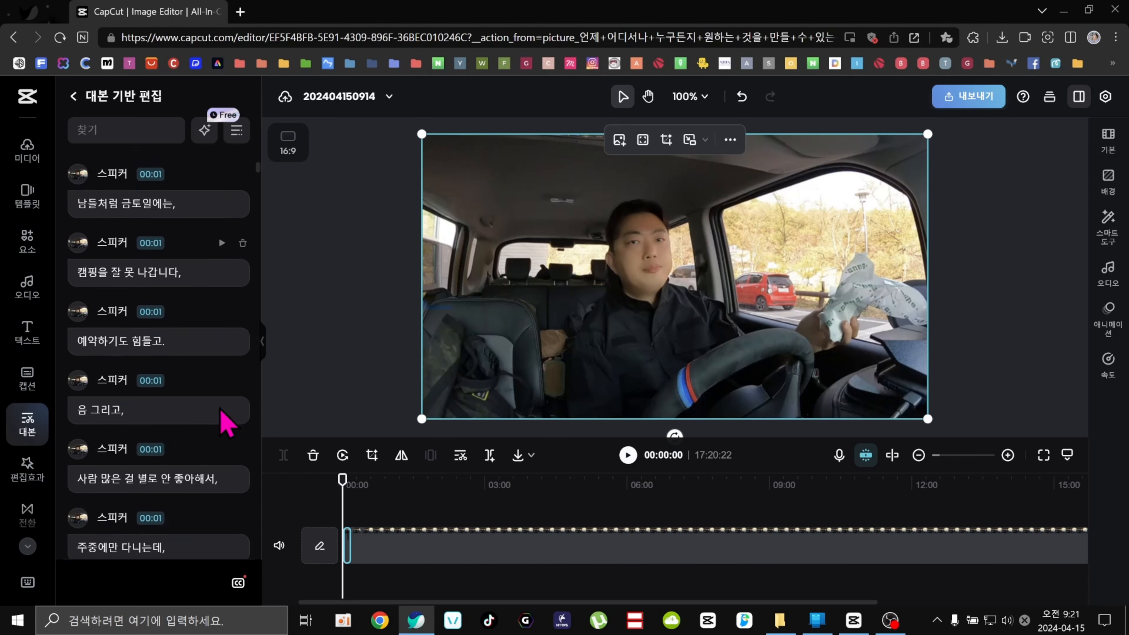
left_click(243, 317)
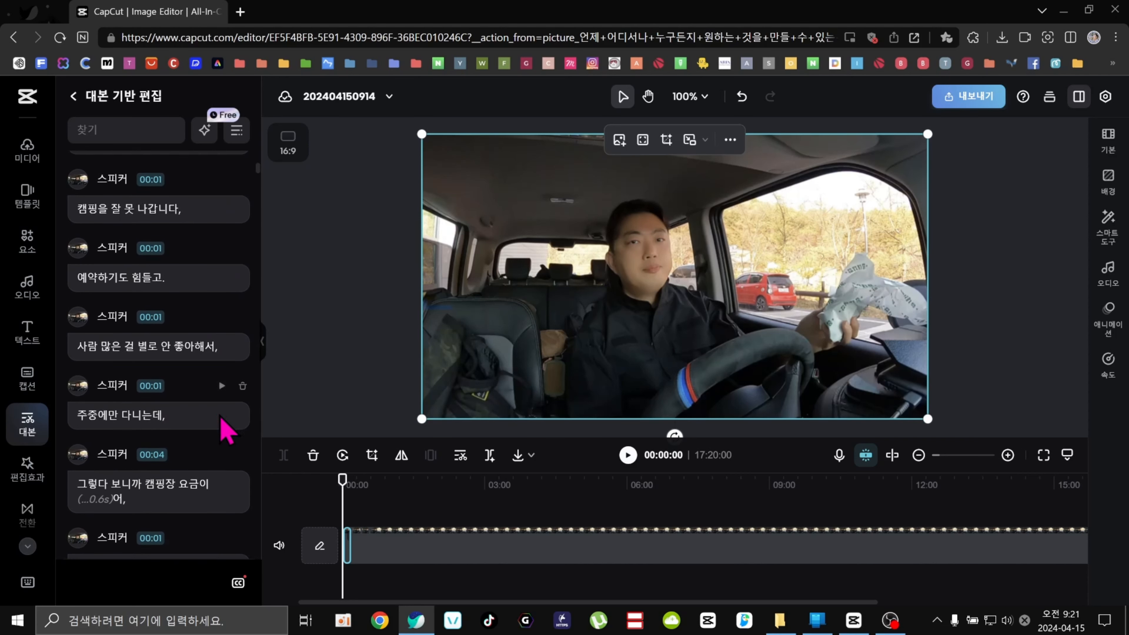
Scroll down the transcript and delete the line '그렇게 막,'.
scroll(211, 466, "down", 5)
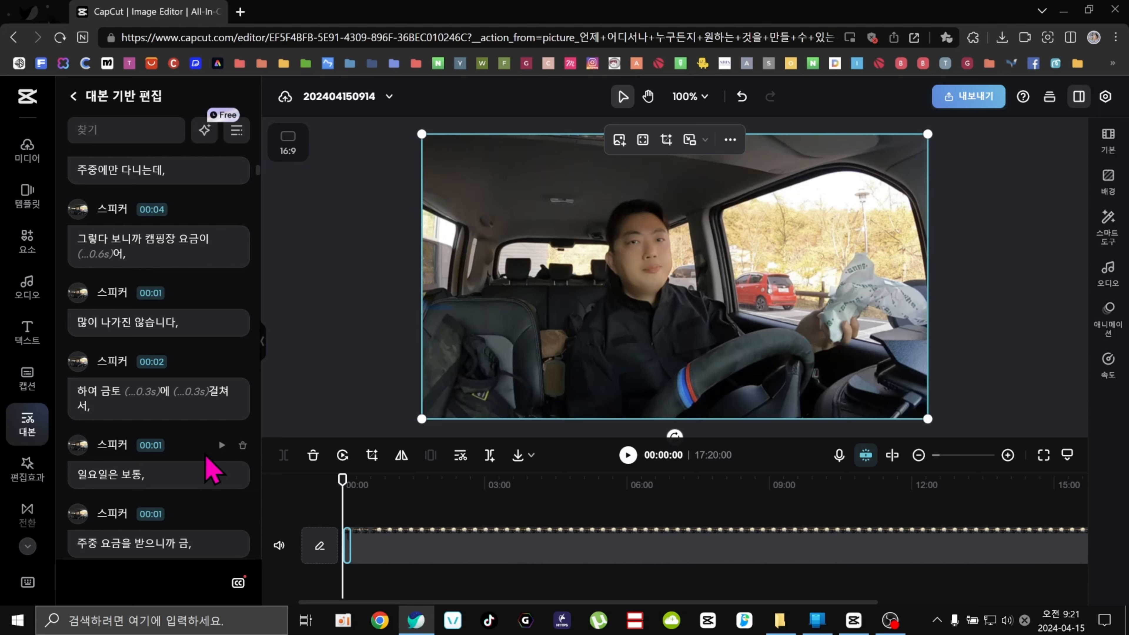
scroll(212, 471, "down", 4)
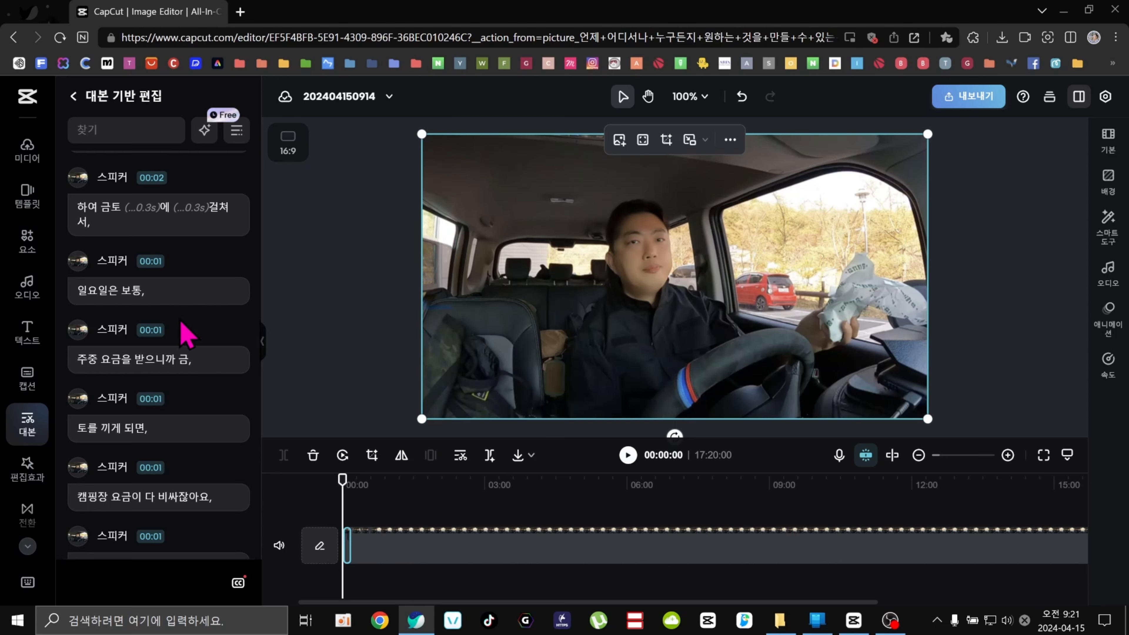
scroll(177, 338, "down", 3)
scroll(178, 342, "down", 4)
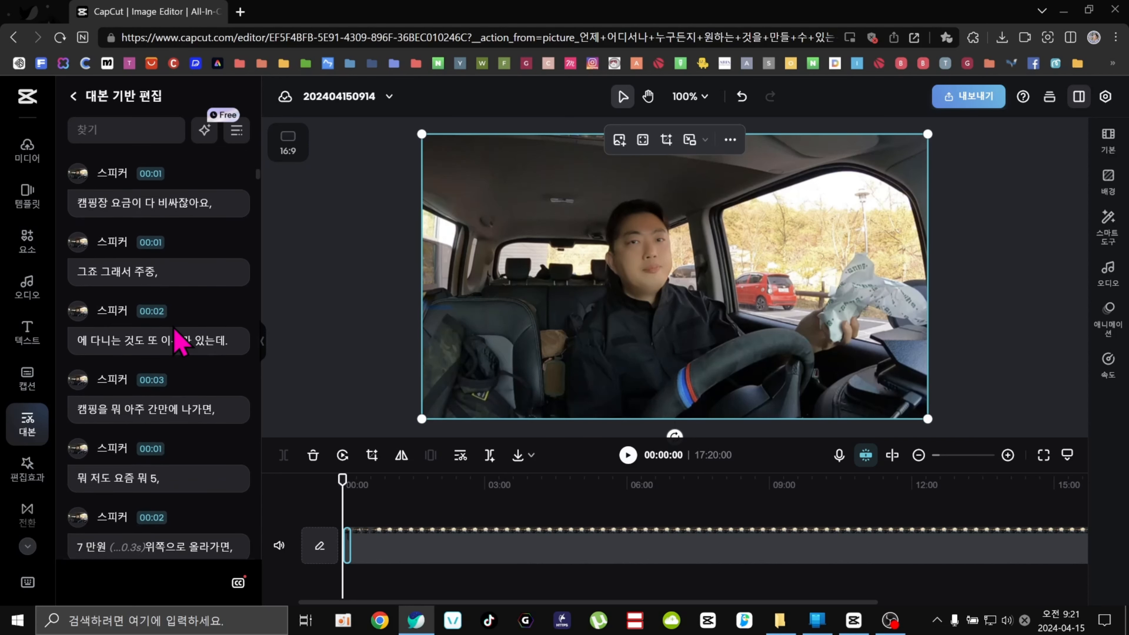
scroll(172, 325, "down", 6)
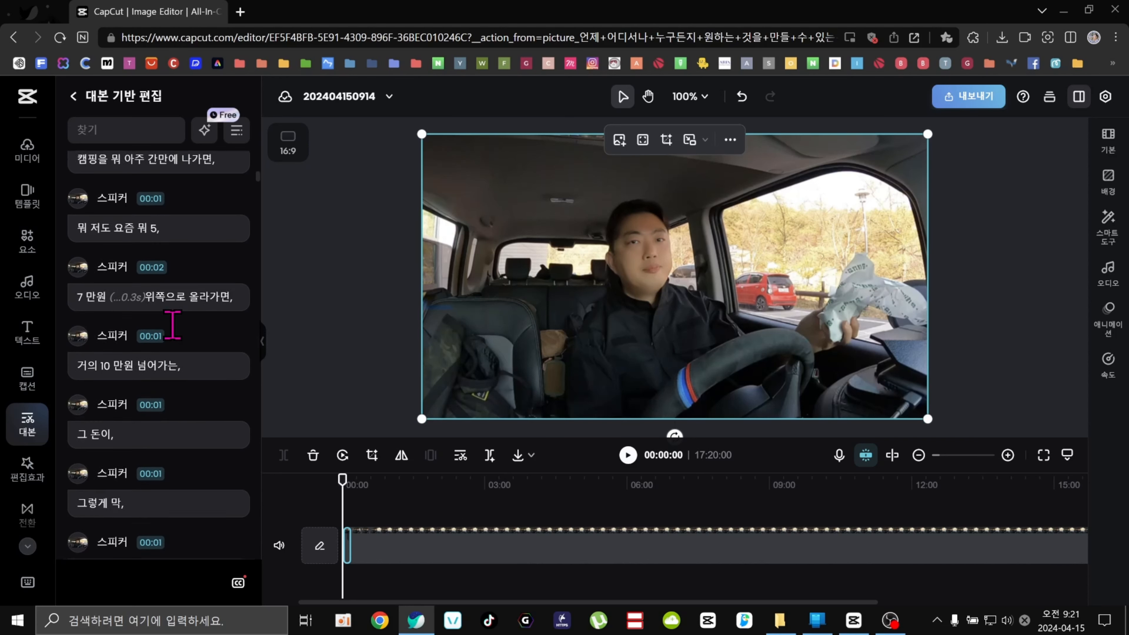
scroll(175, 332, "down", 2)
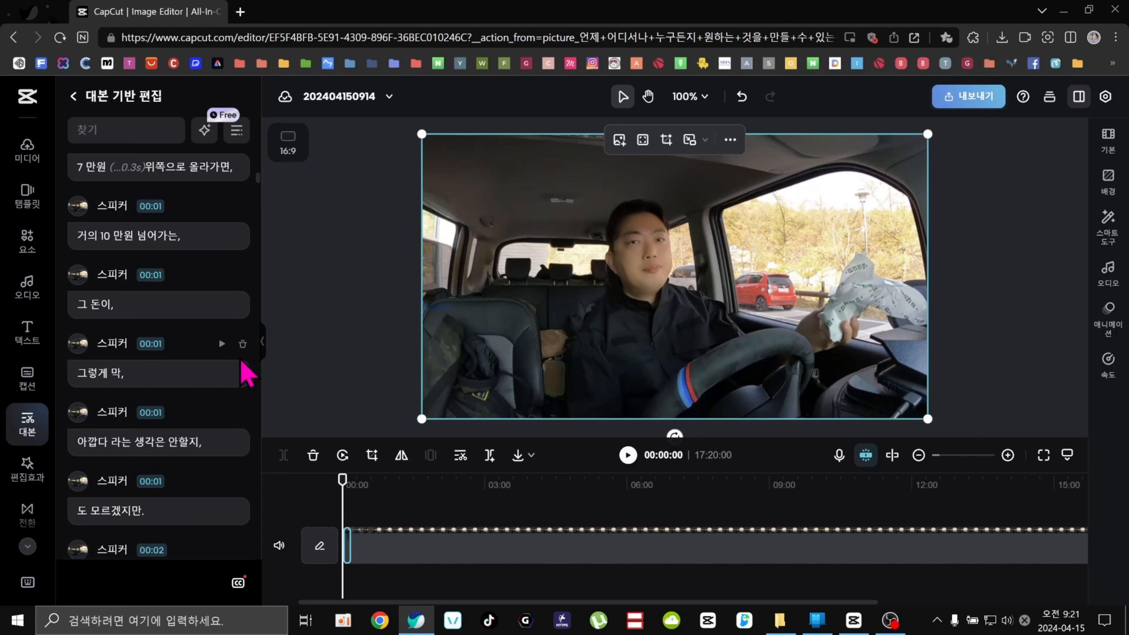
left_click(242, 344)
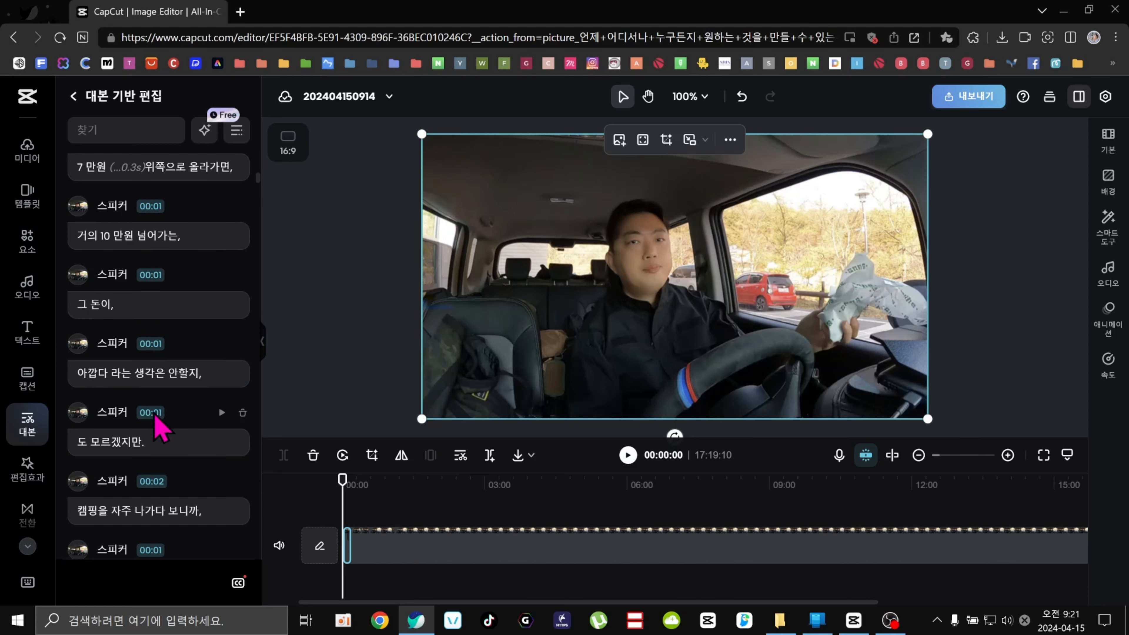
Delete the 1.4 s pause before '호텔도 아닌데,' in the transcript.
scroll(156, 418, "down", 3)
scroll(156, 418, "down", 10)
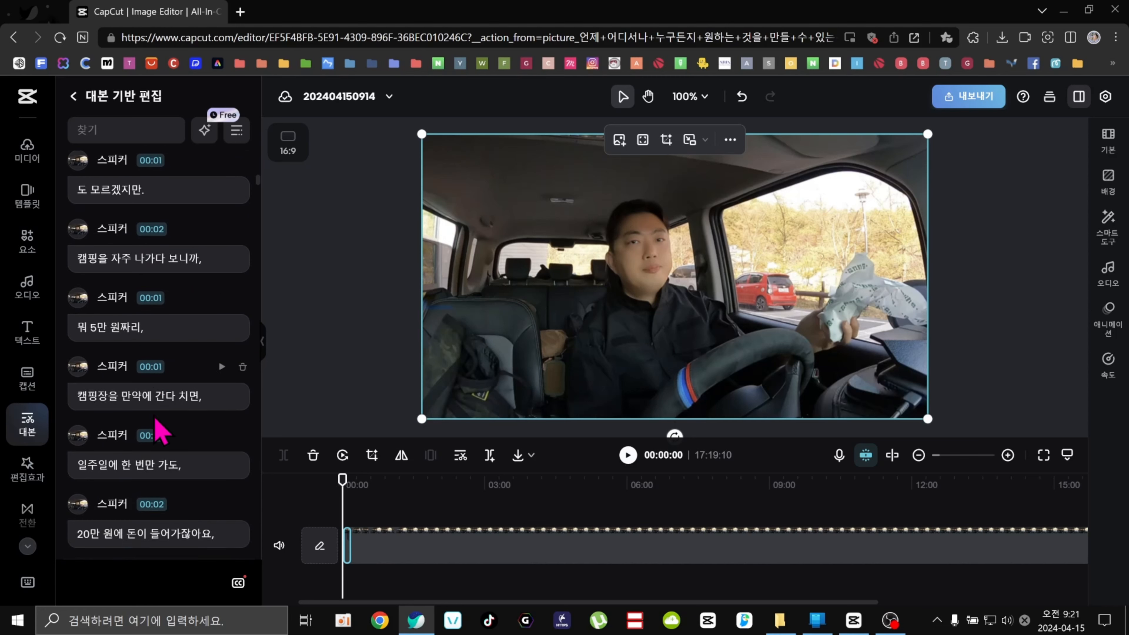
scroll(156, 420, "down", 2)
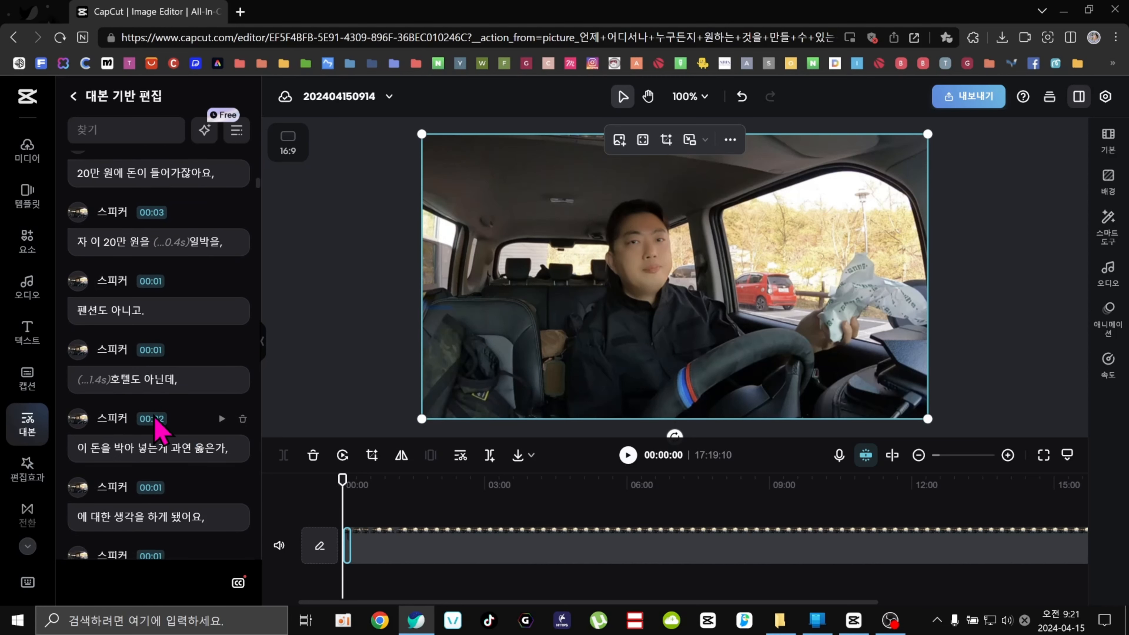
left_click(93, 379)
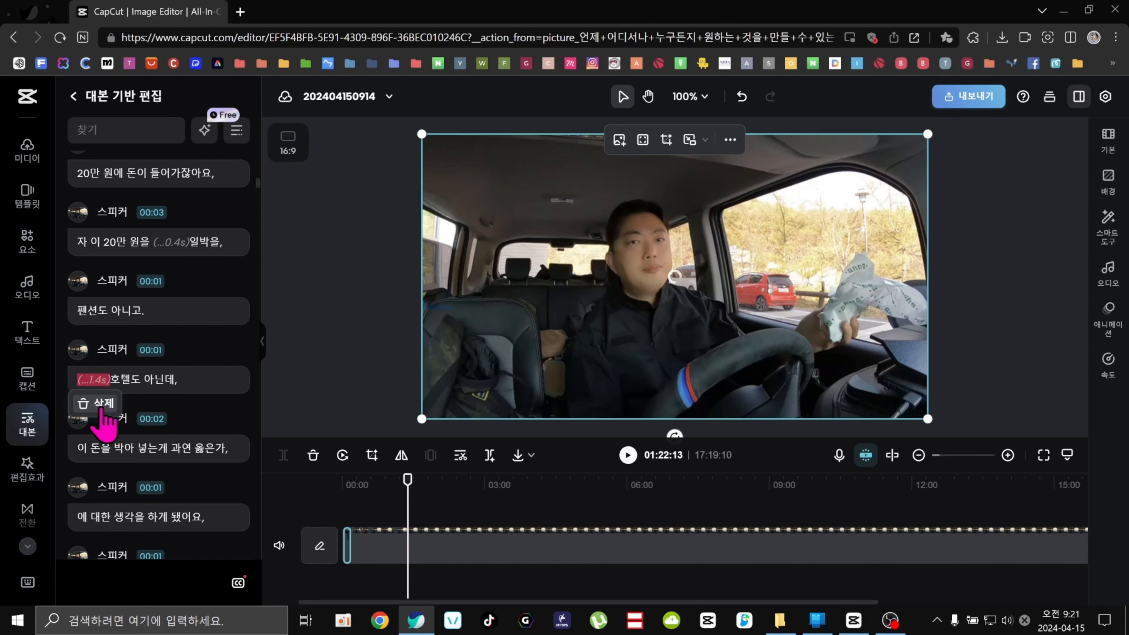
left_click(101, 404)
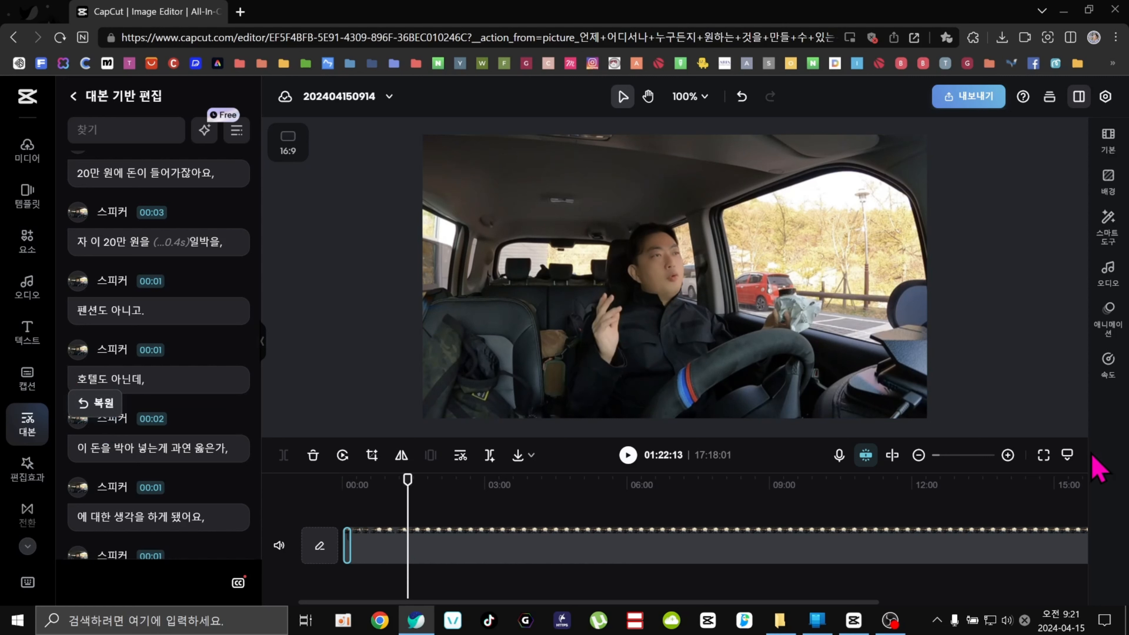
Zoom in the timeline and play back the section around the cut to check it.
left_click(1008, 455)
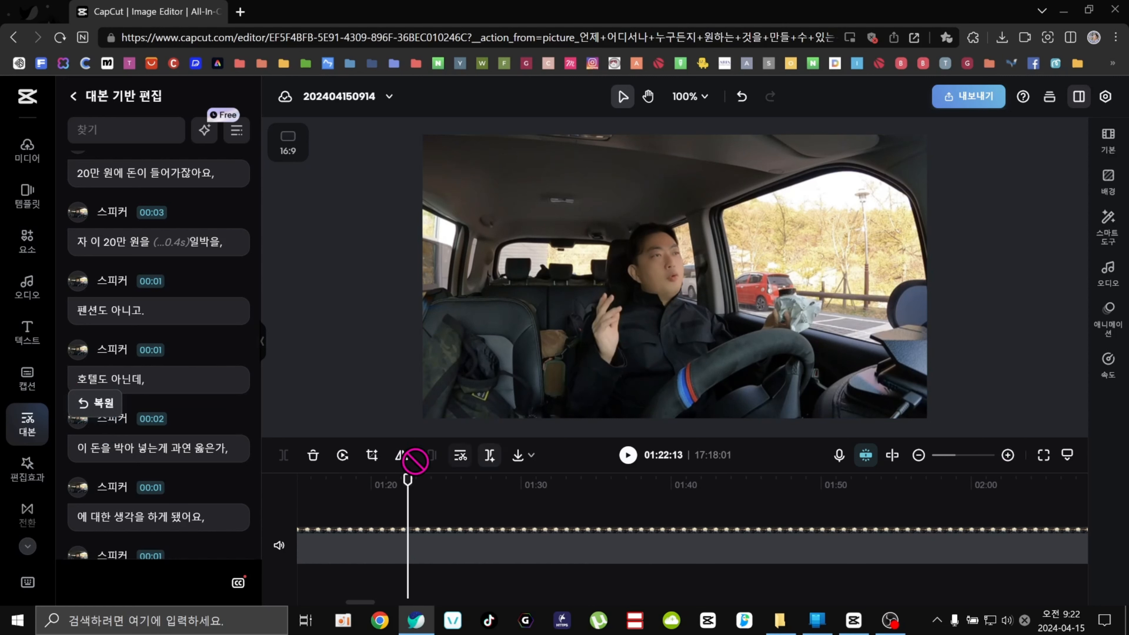
left_click(390, 489)
left_click(402, 553)
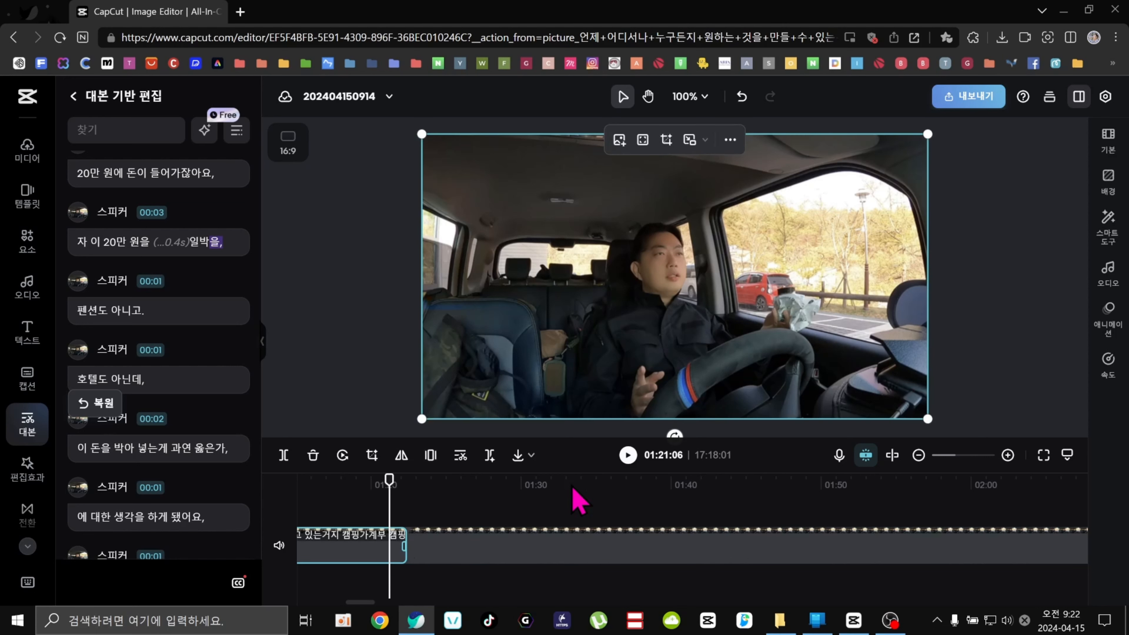
left_click(628, 455)
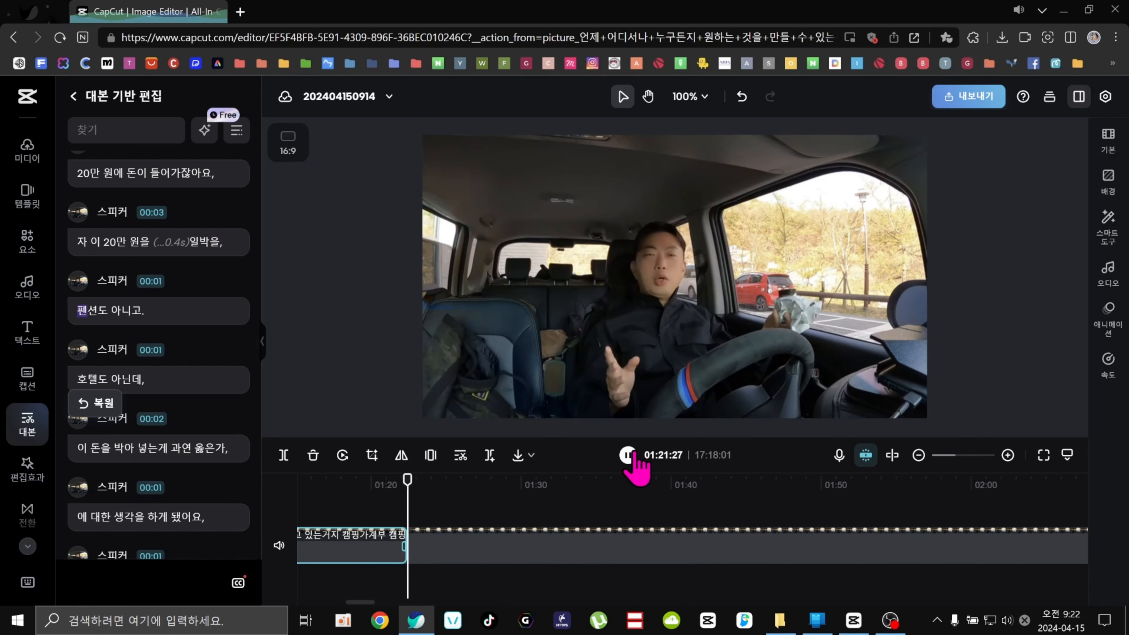
left_click(628, 455)
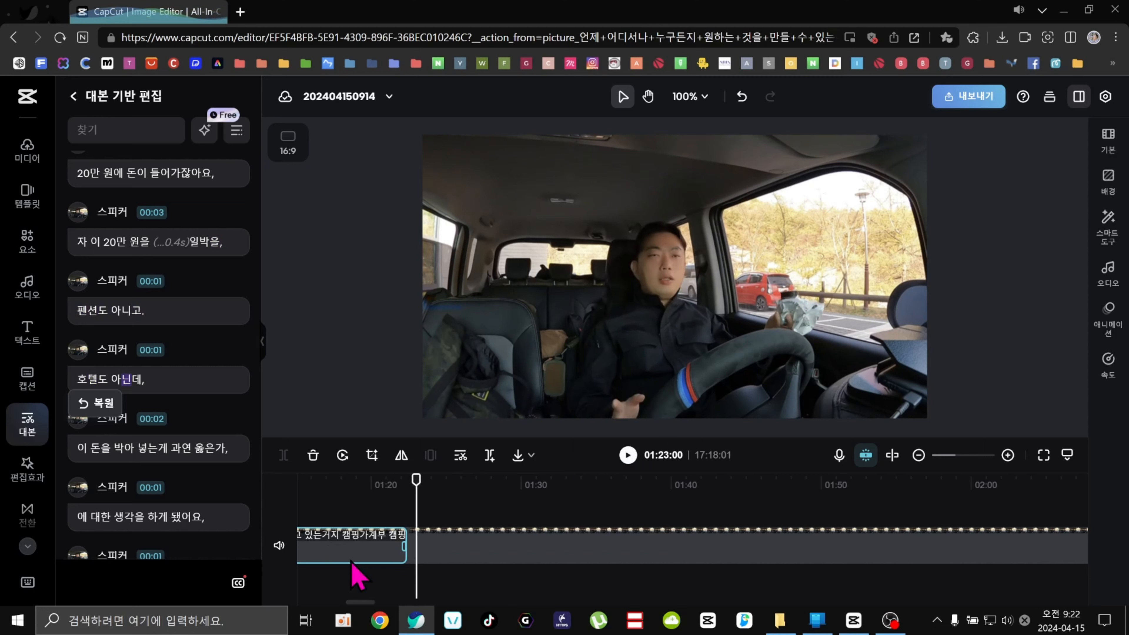
left_click(368, 486)
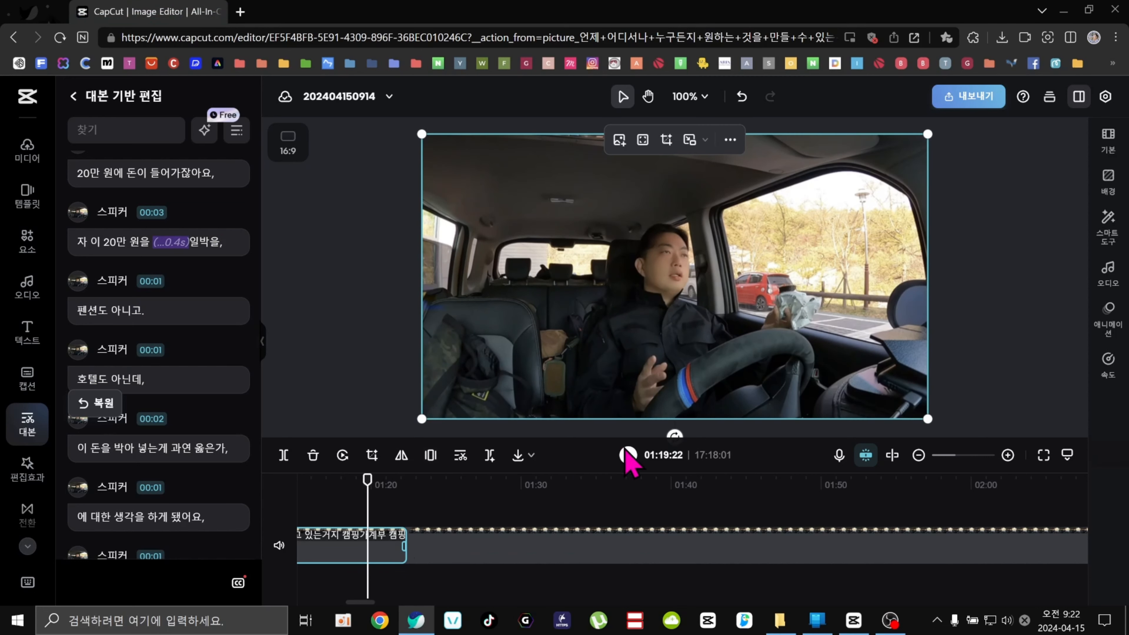
left_click(628, 457)
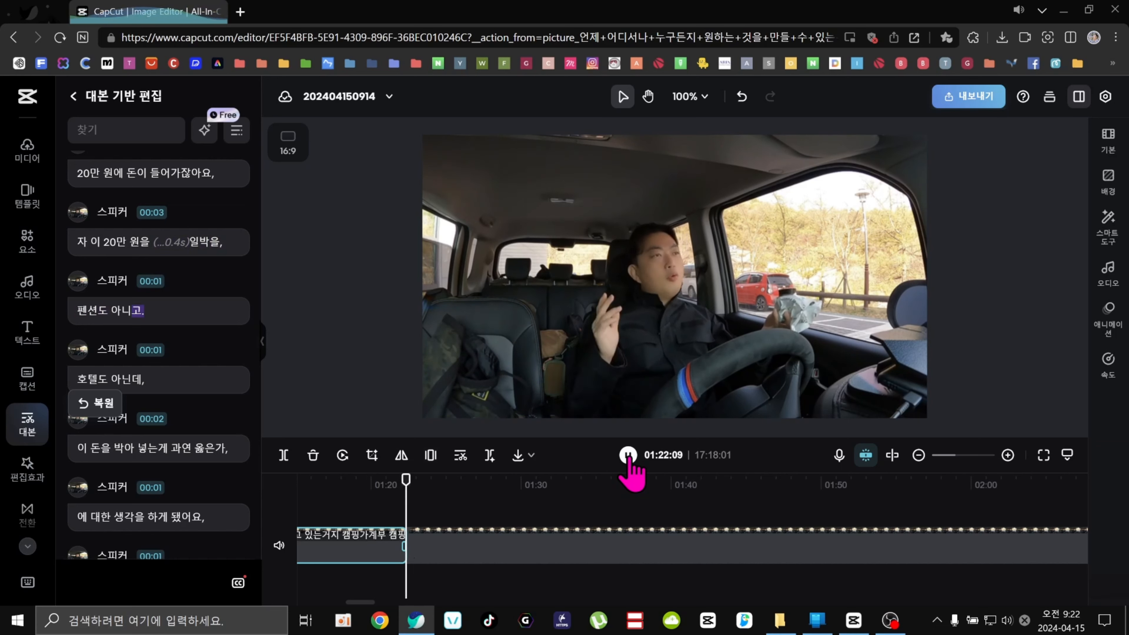
key("space")
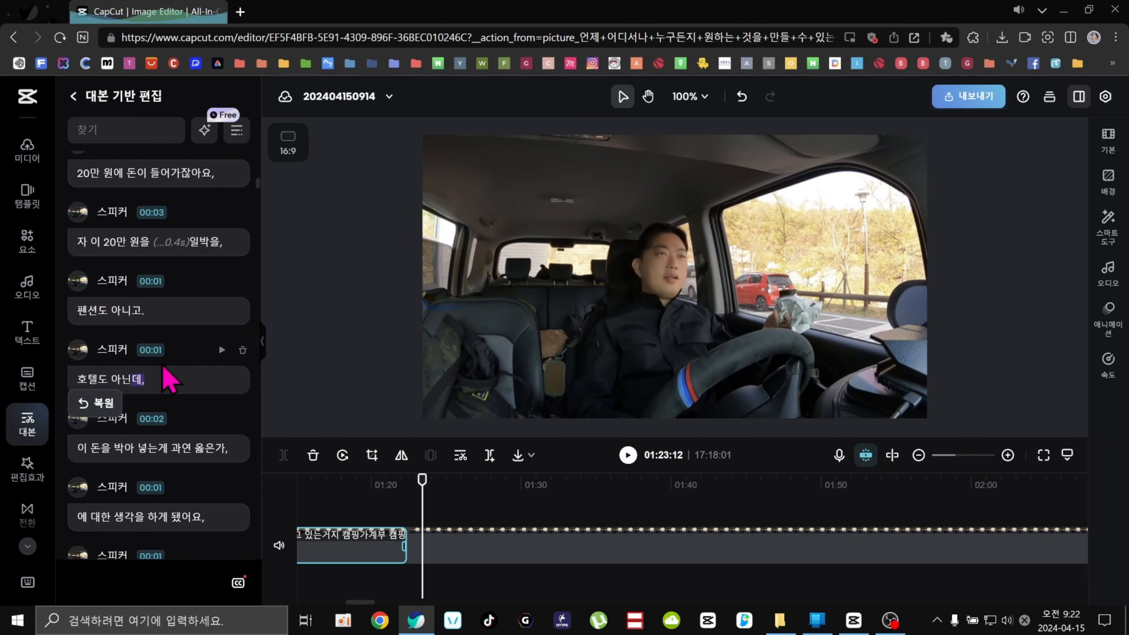
Undo the pause deletion and replay the section from just before it.
left_click(738, 99)
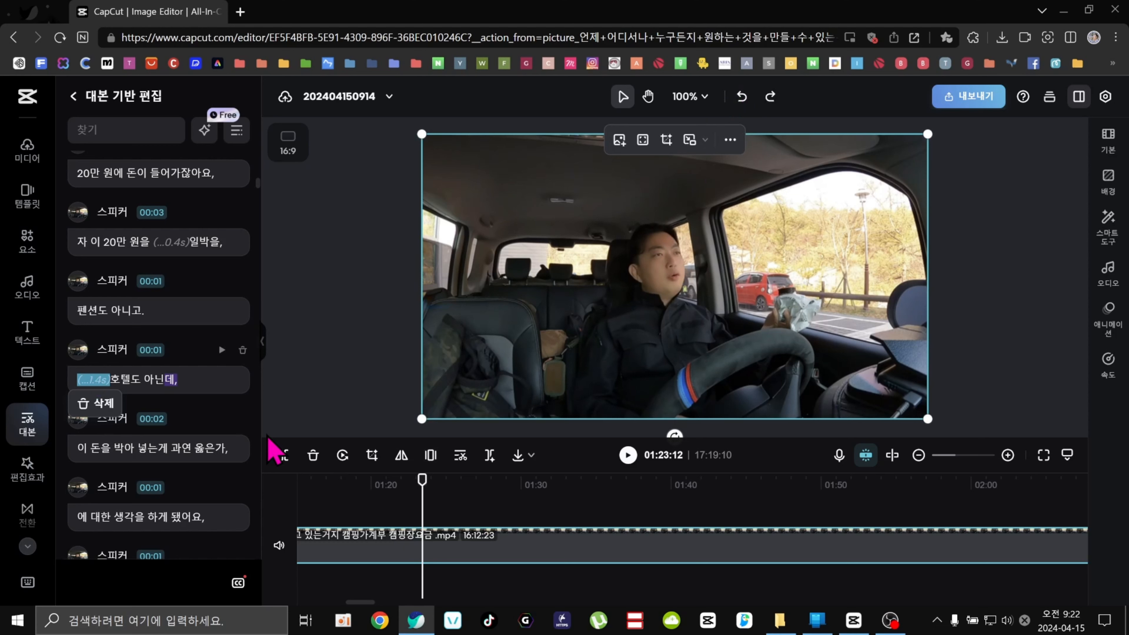
left_click_drag(421, 482, 409, 479)
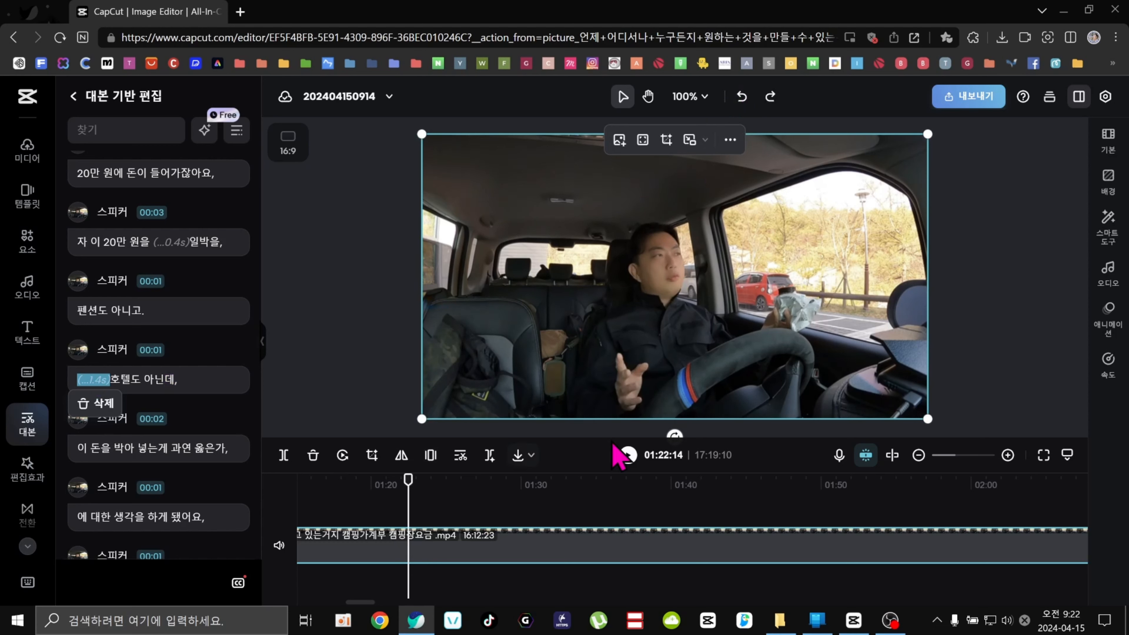
left_click(628, 457)
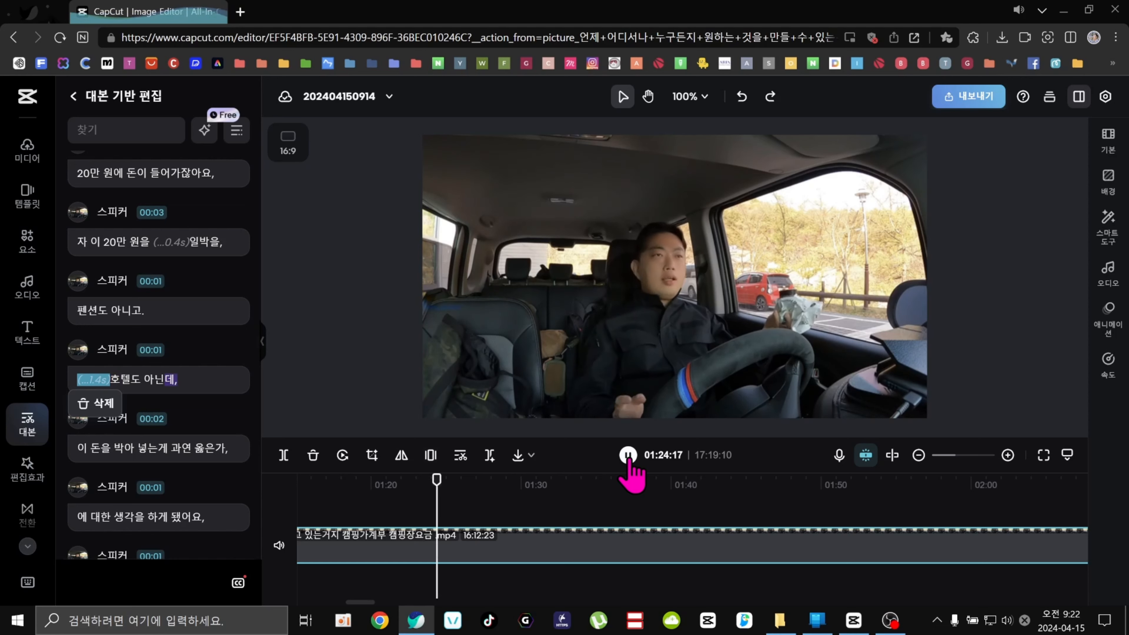
left_click(338, 496)
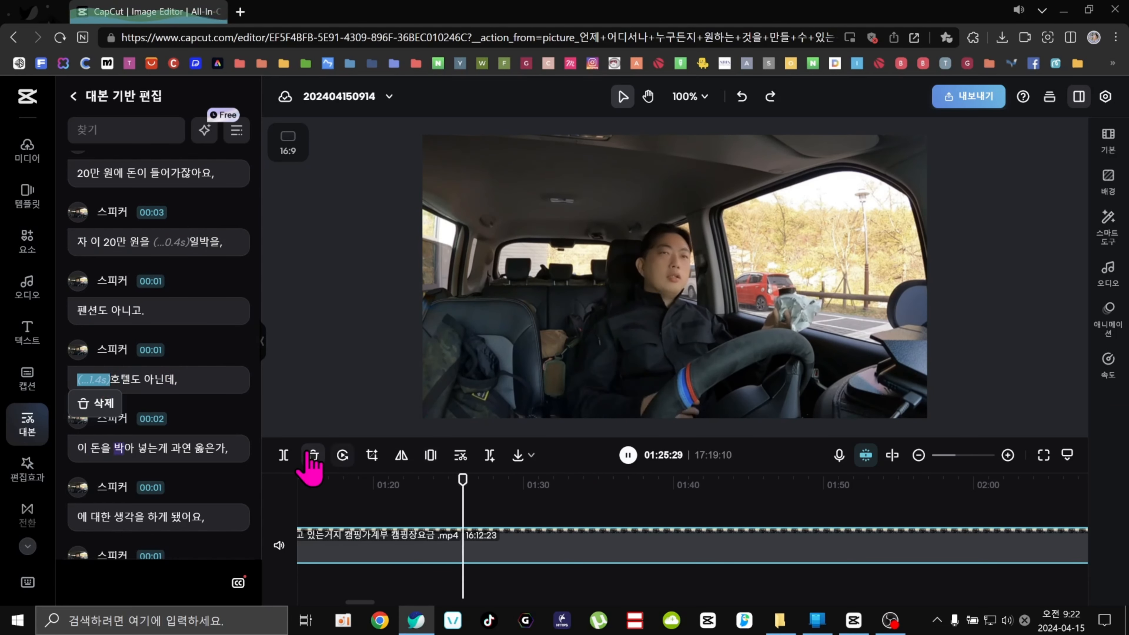
left_click(627, 456)
Delete the 0.4 s pause in '자 이 20만 원을 일박을,' and the 1.4 s pause before '호텔도 아닌데,'.
right_click(165, 249)
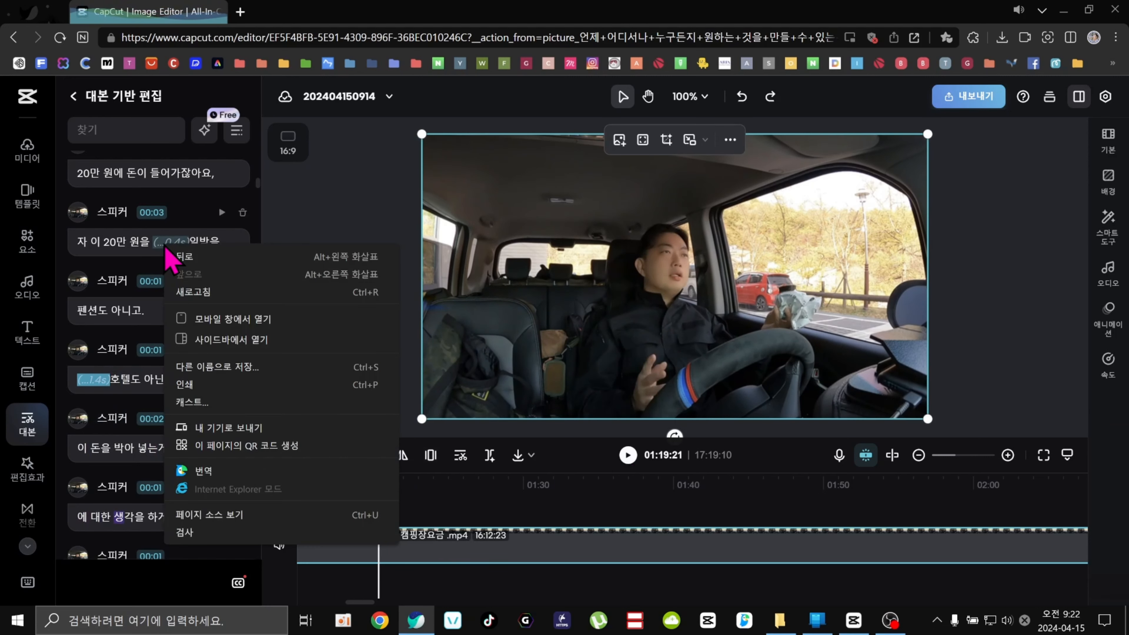
left_click(157, 266)
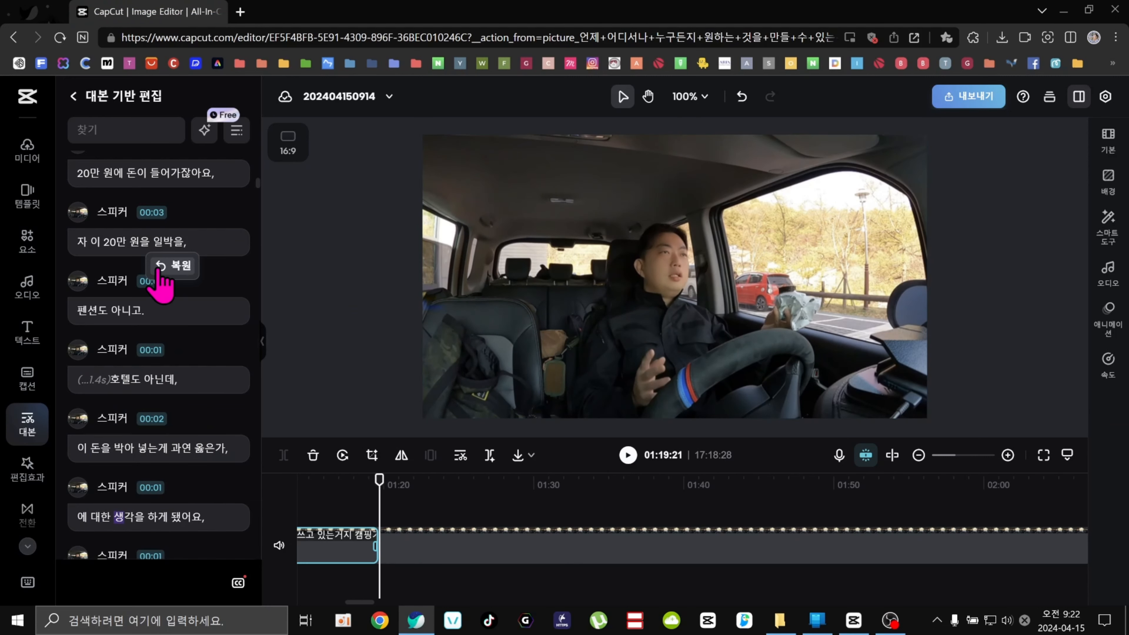
left_click(91, 380)
left_click(95, 405)
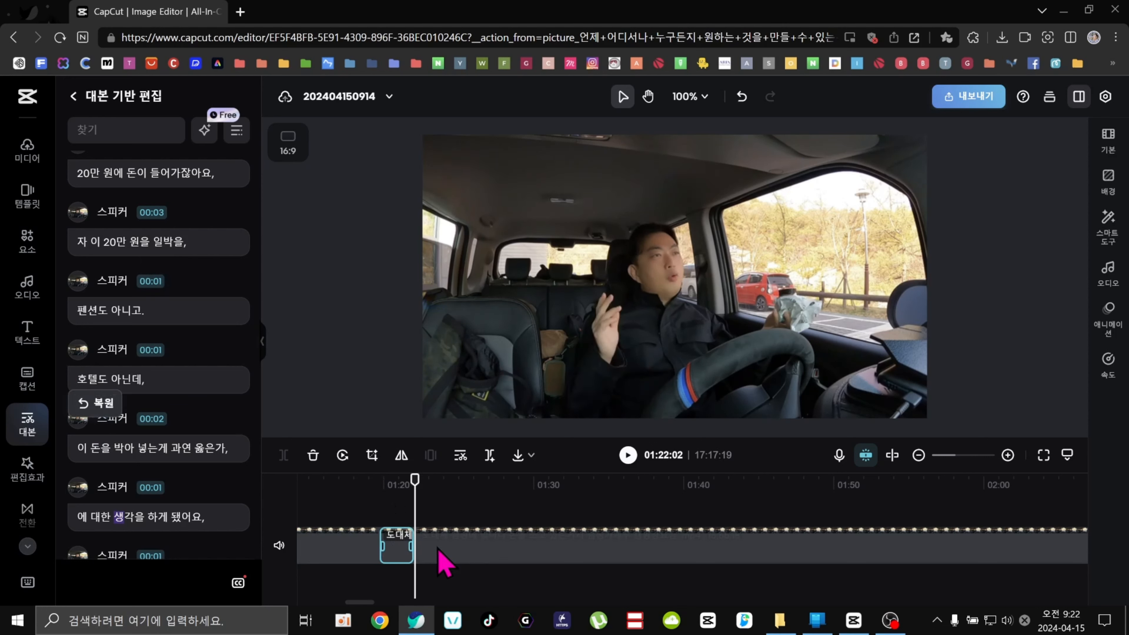
left_click(509, 562)
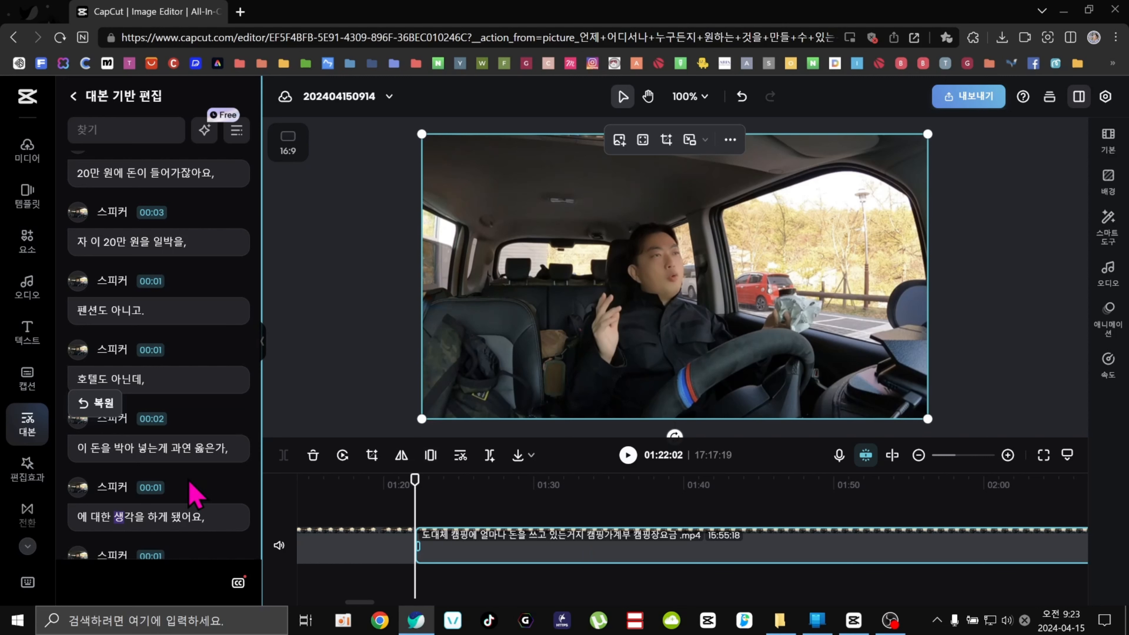
Delete the 1.2 s pause before '차박을 위주로 했기 때문에,' and return the playhead to the start of the section.
scroll(189, 492, "down", 7)
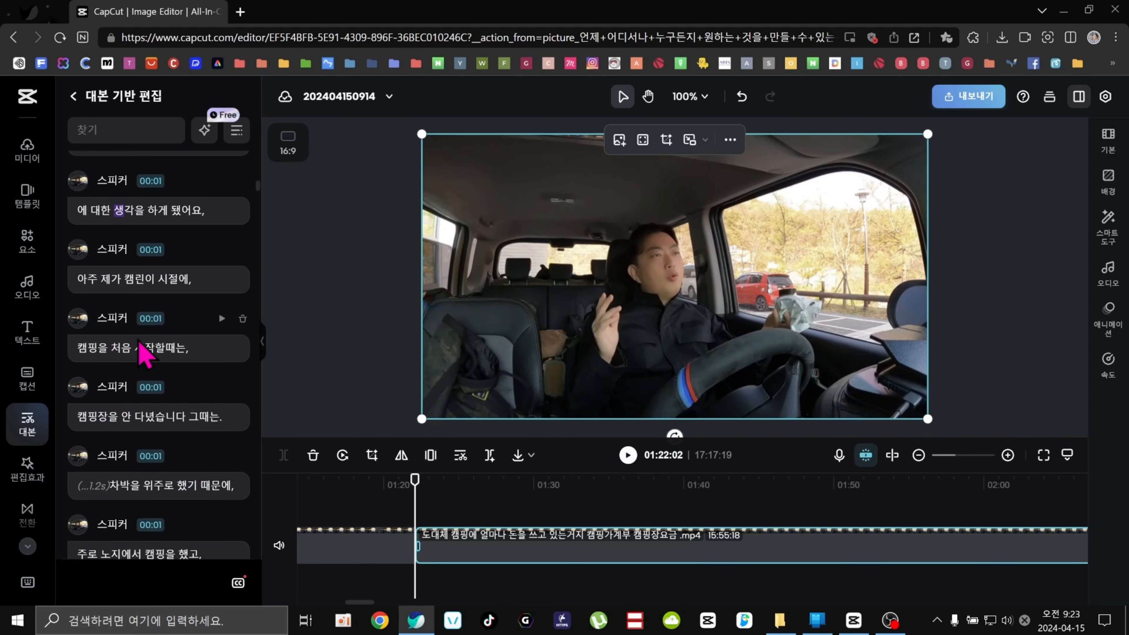
left_click(88, 486)
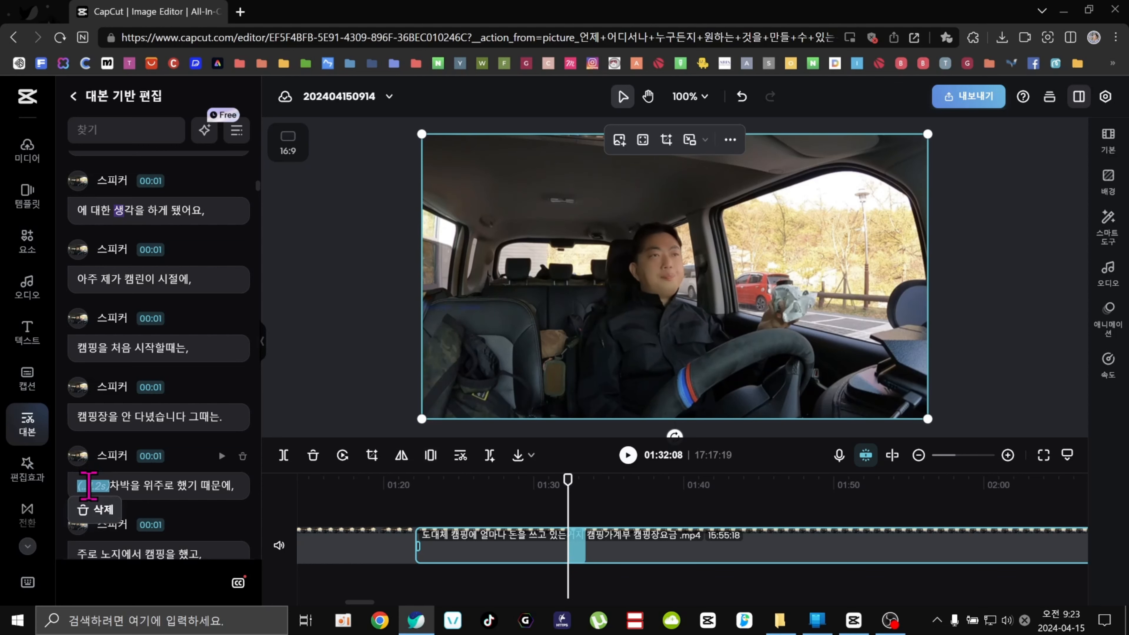
left_click(98, 510)
scroll(141, 523, "down", 5)
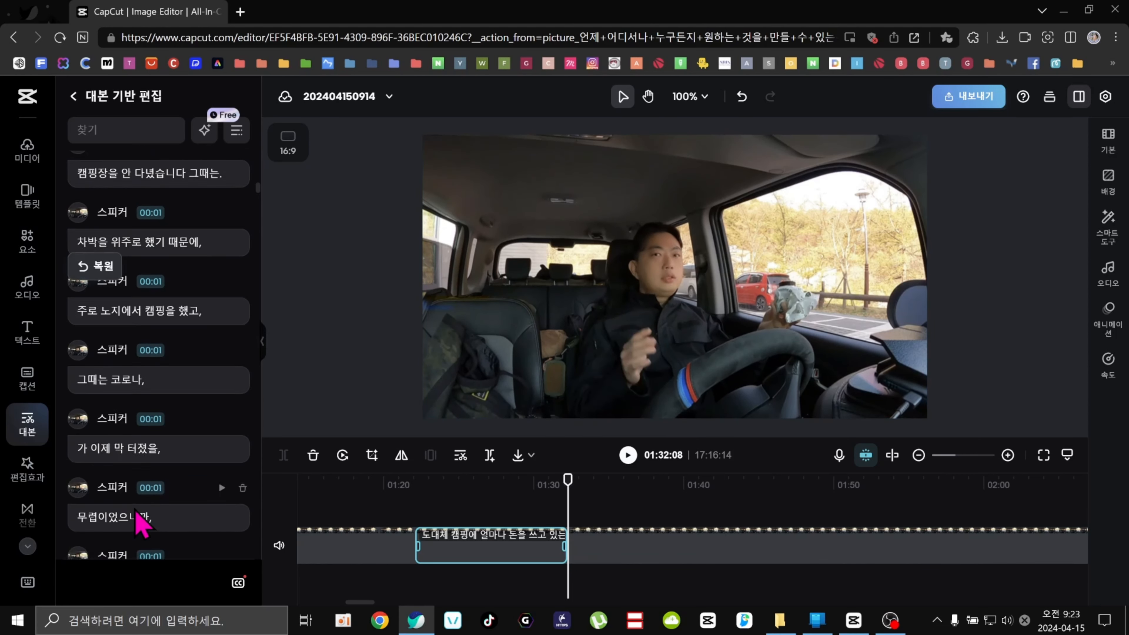
left_click(488, 486)
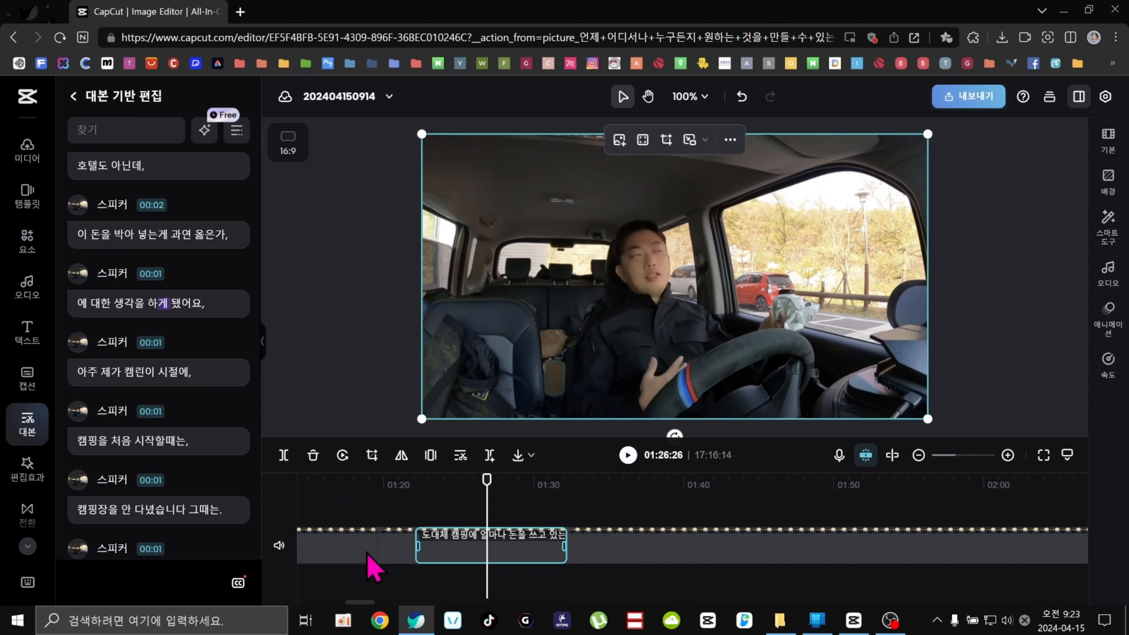
left_click(431, 554)
left_click(593, 552)
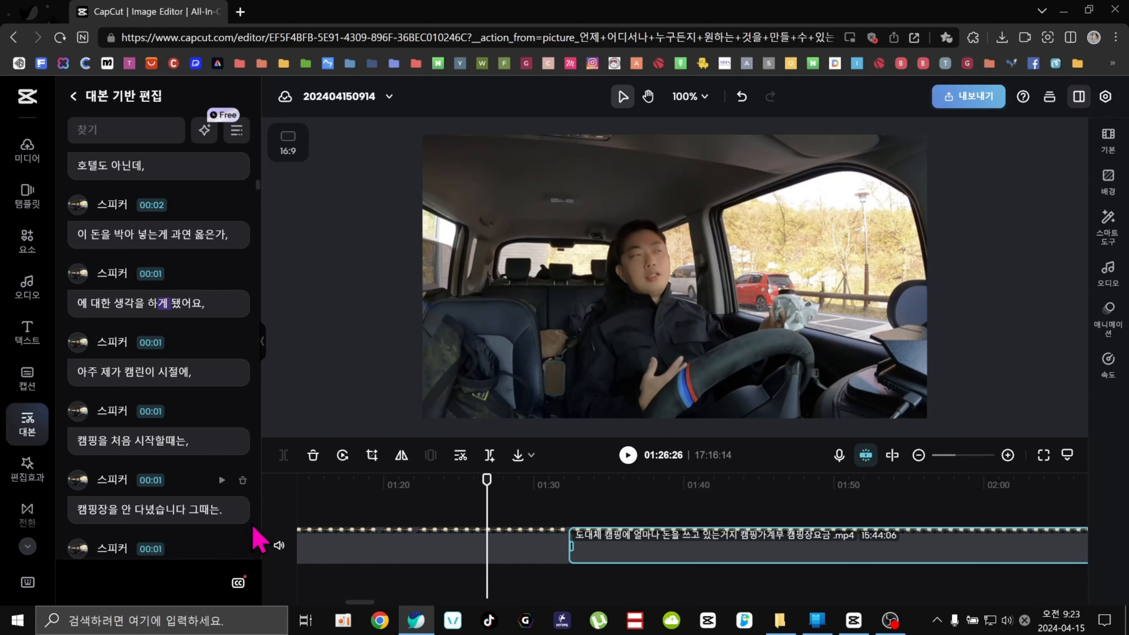
left_click_drag(485, 479, 296, 479)
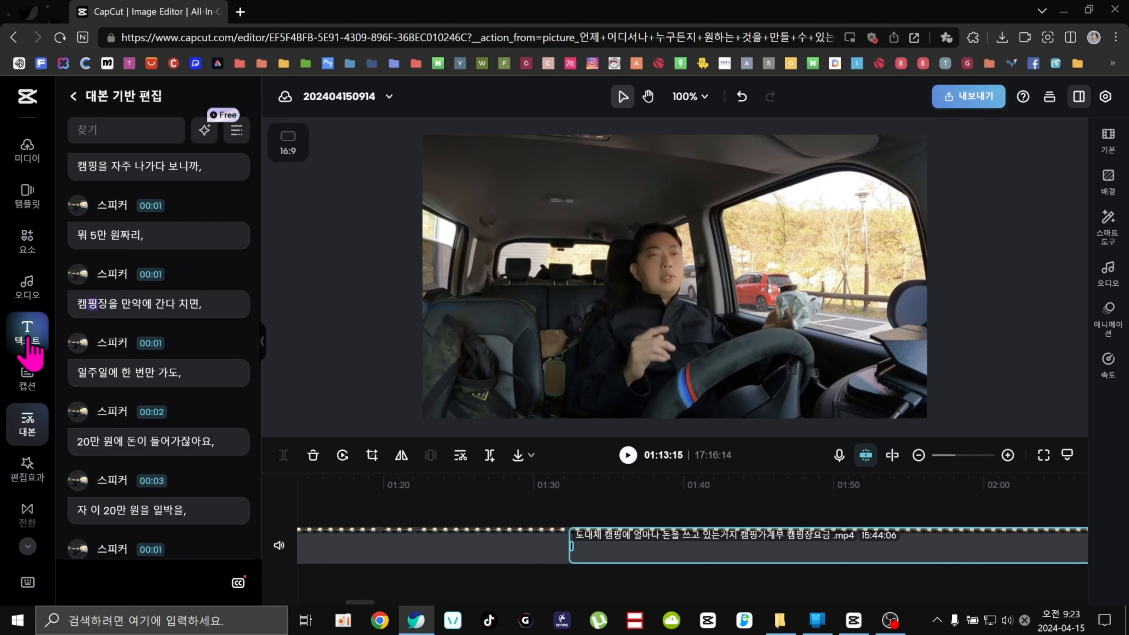
Open the captions panel to view the caption generation options.
left_click(28, 320)
left_click(28, 289)
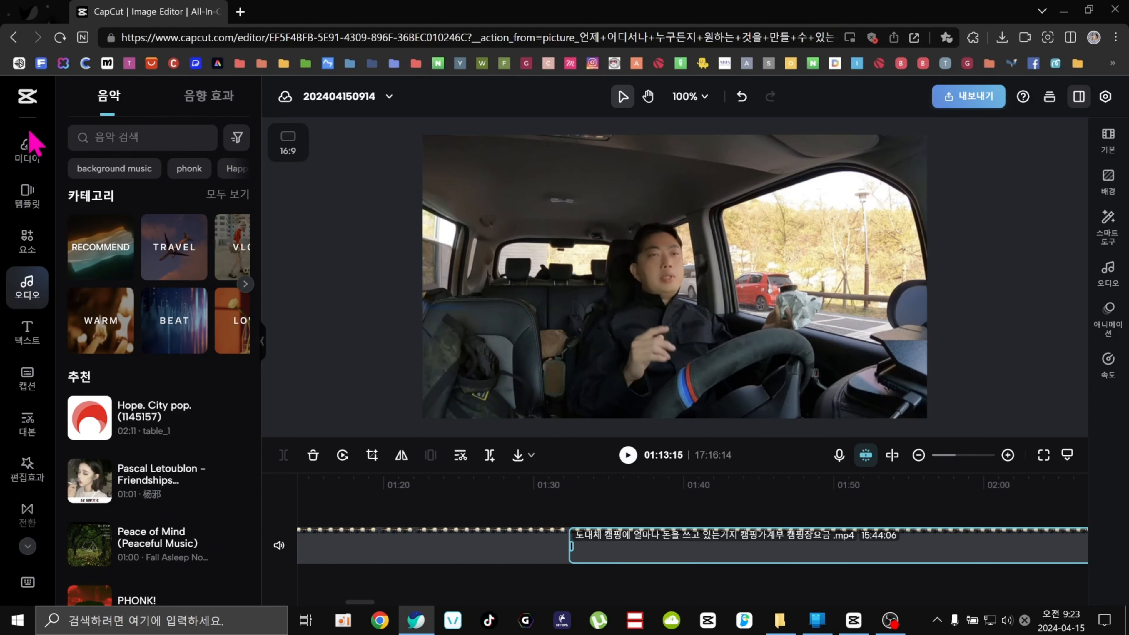
left_click(26, 378)
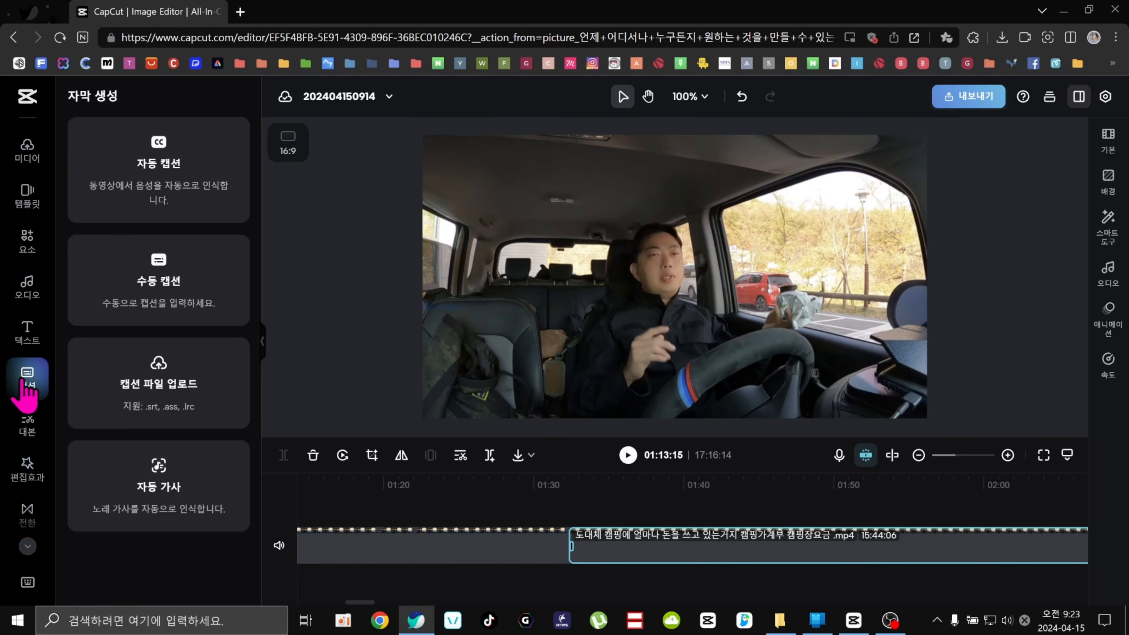
Open the download export settings for the web project and close them without exporting.
left_click(978, 97)
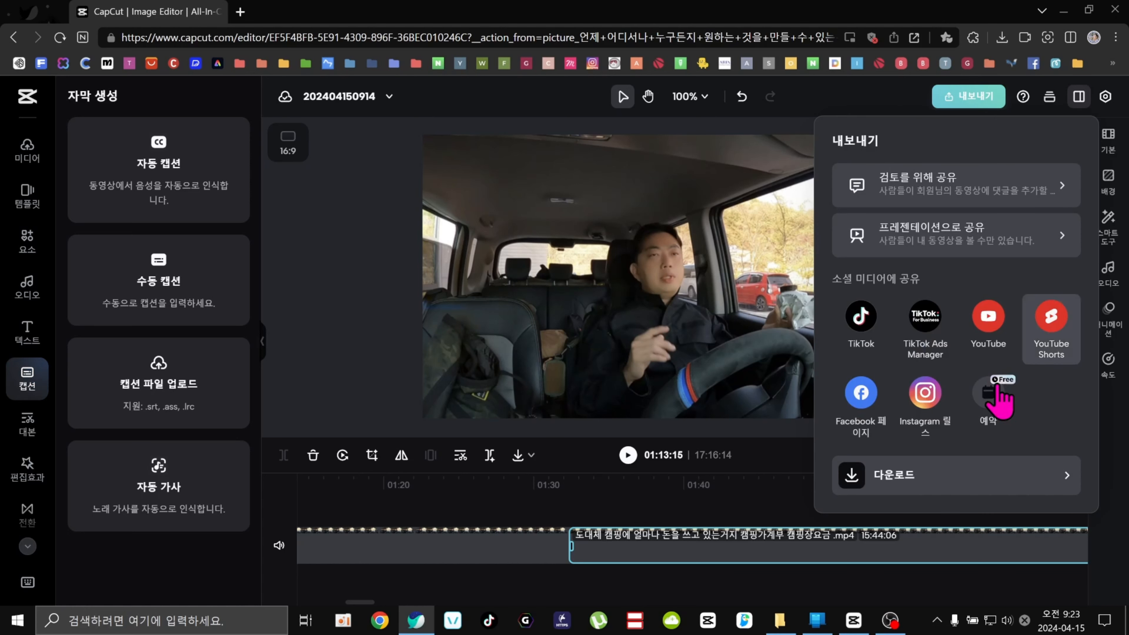
left_click(906, 489)
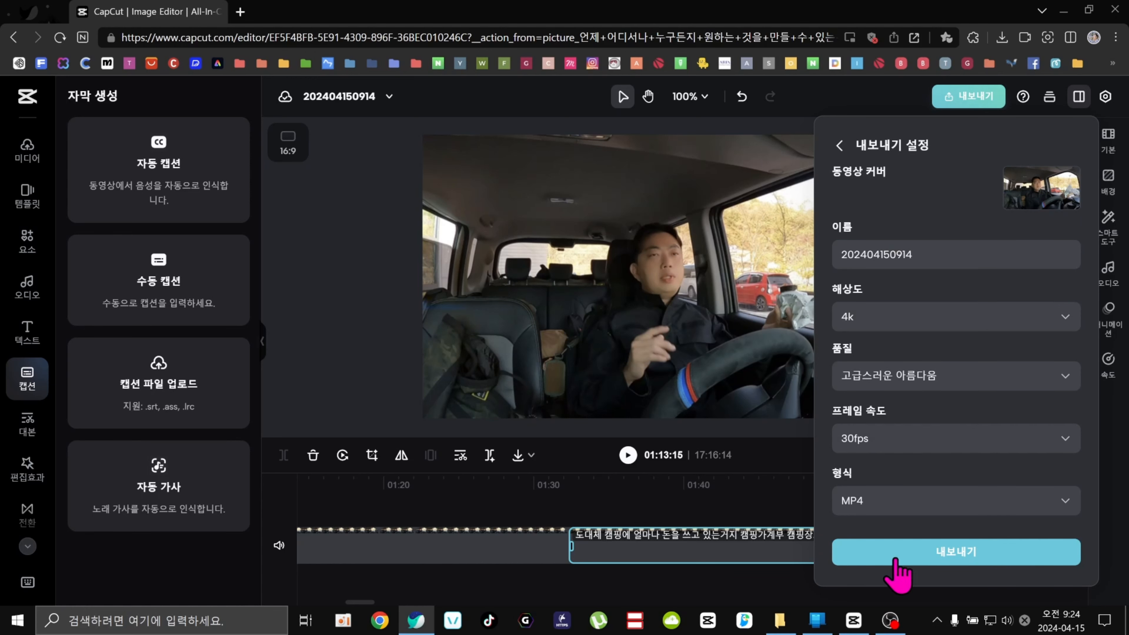
left_click(856, 95)
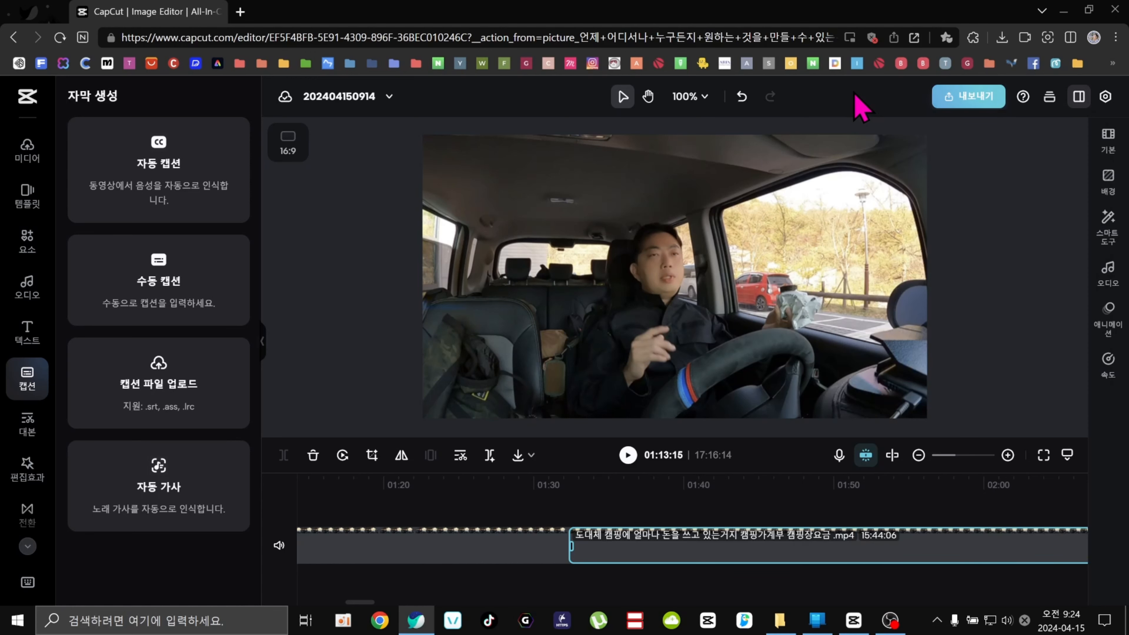
Switch to the desktop CapCut app, scrub the 0415 project's timeline to the clip start, and close the editor.
left_click(853, 621)
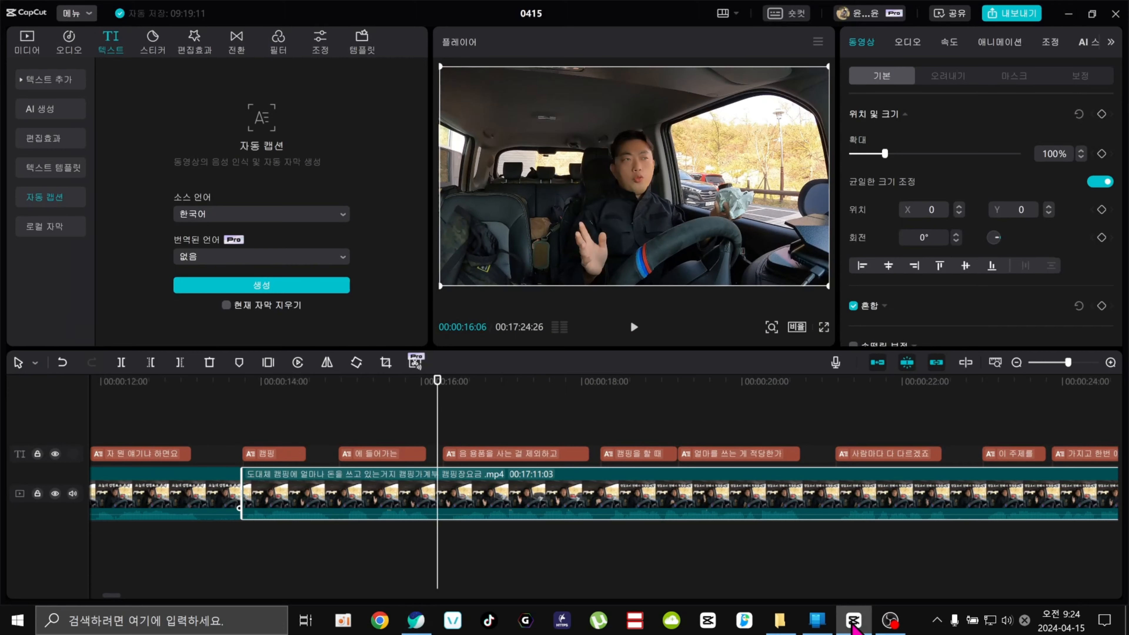
left_click_drag(440, 384, 200, 425)
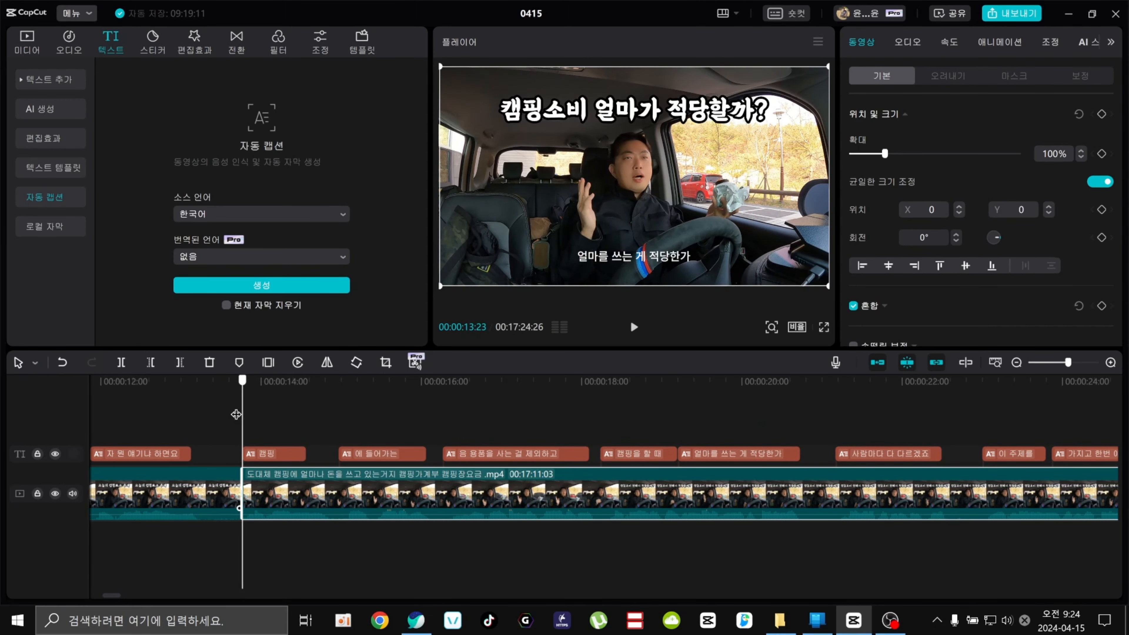
left_click(1116, 13)
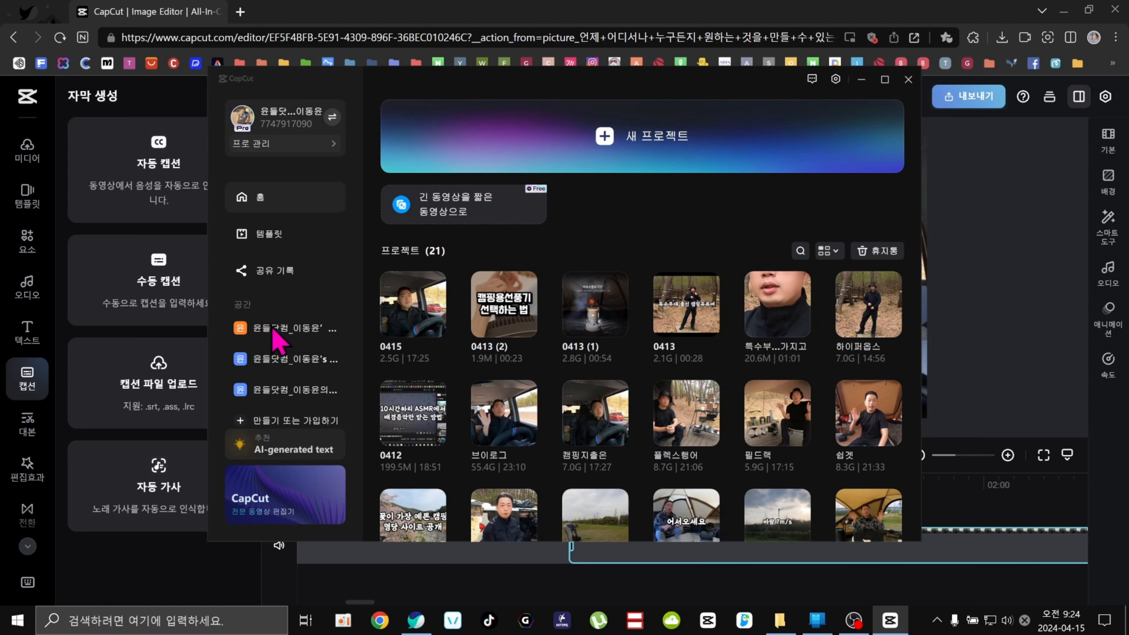
Browse the cloud spaces listed in the desktop app's home window, then close that window.
left_click(285, 340)
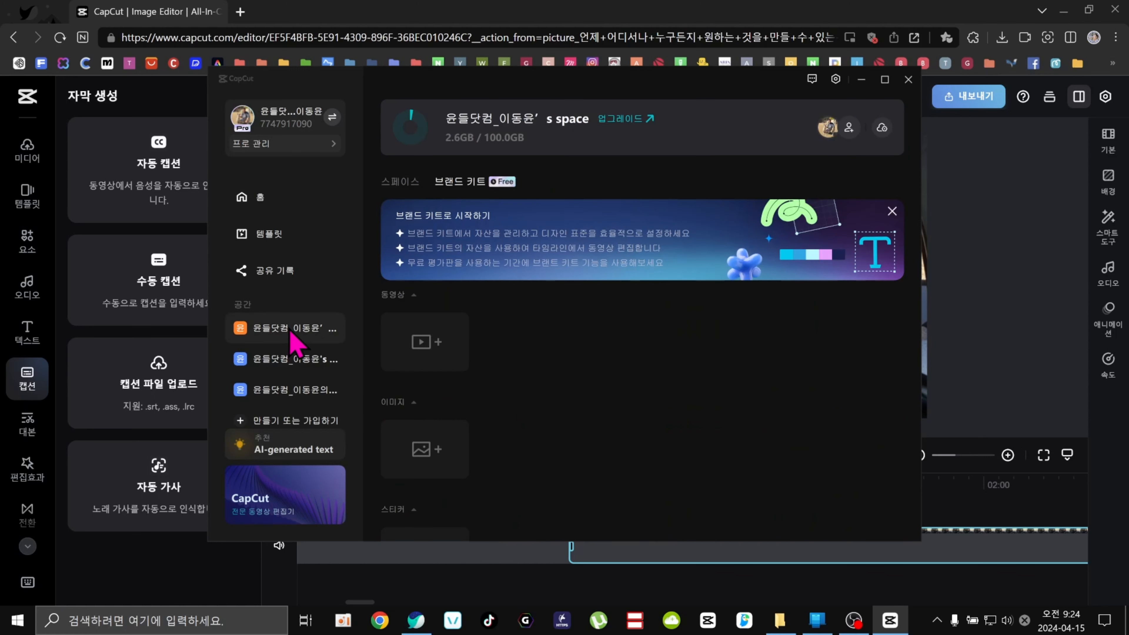
left_click(297, 361)
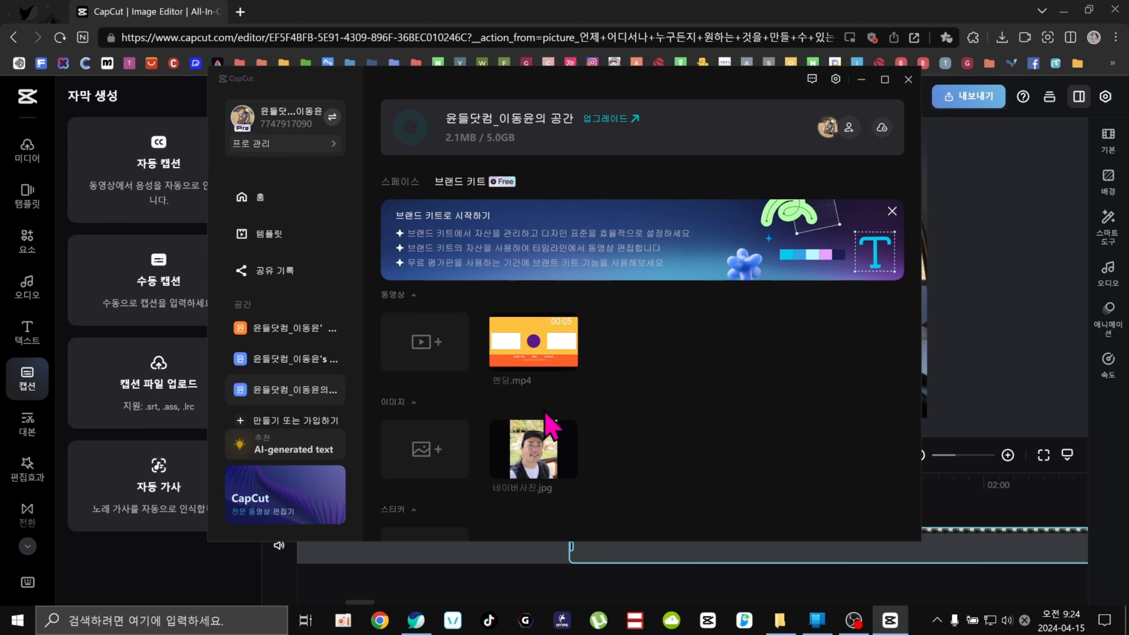
scroll(550, 421, "down", 10)
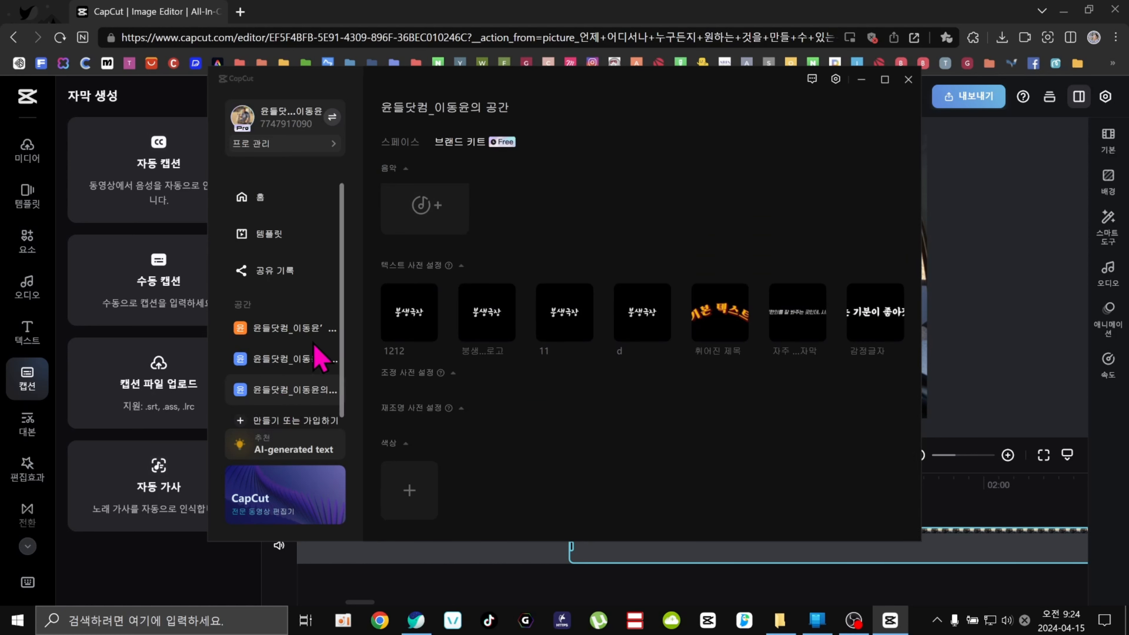
left_click(304, 338)
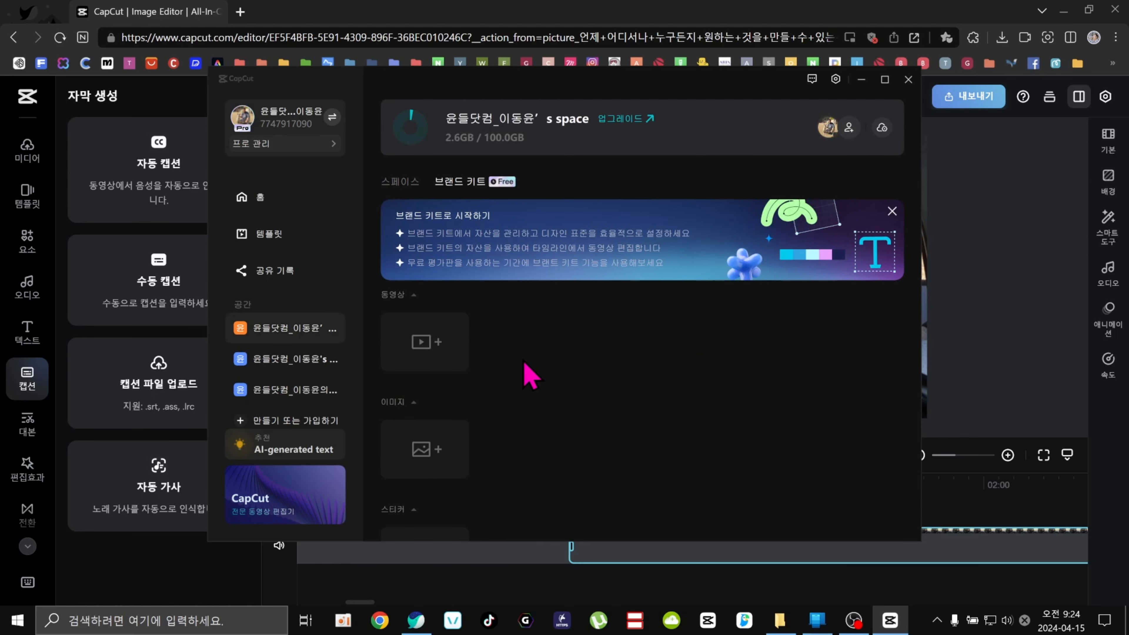
scroll(529, 375, "down", 10)
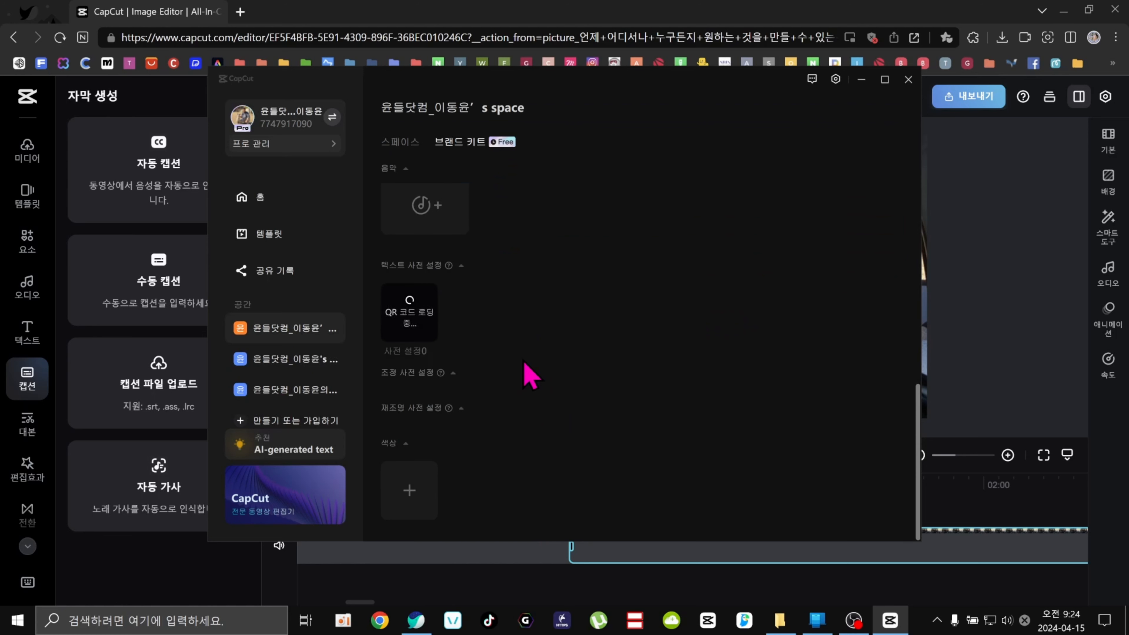
scroll(529, 376, "up", 10)
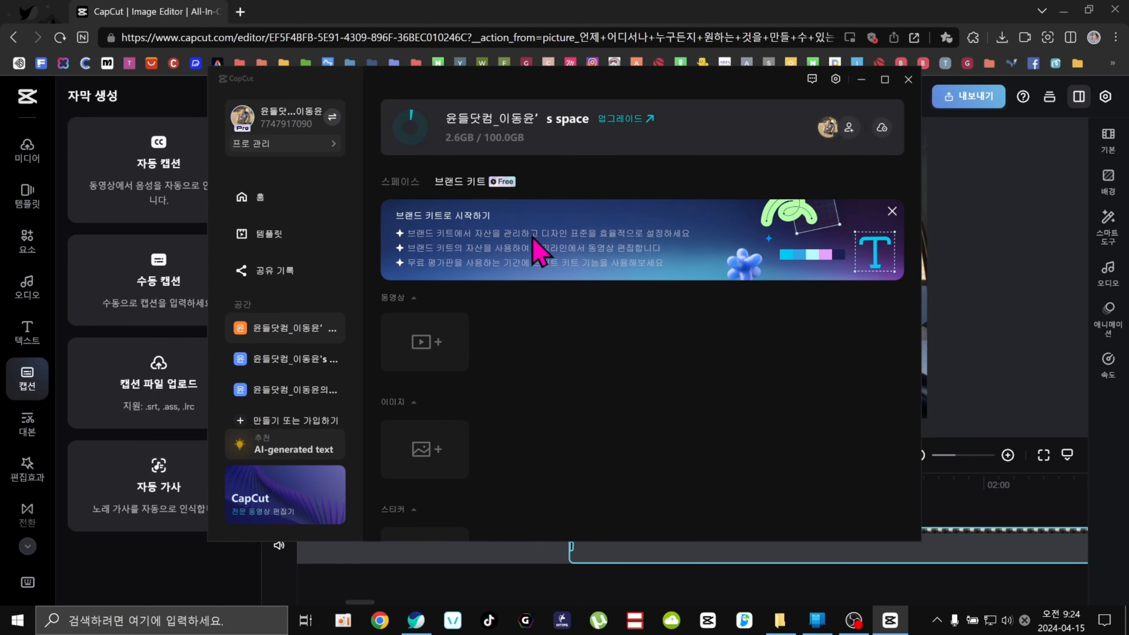
left_click(259, 207)
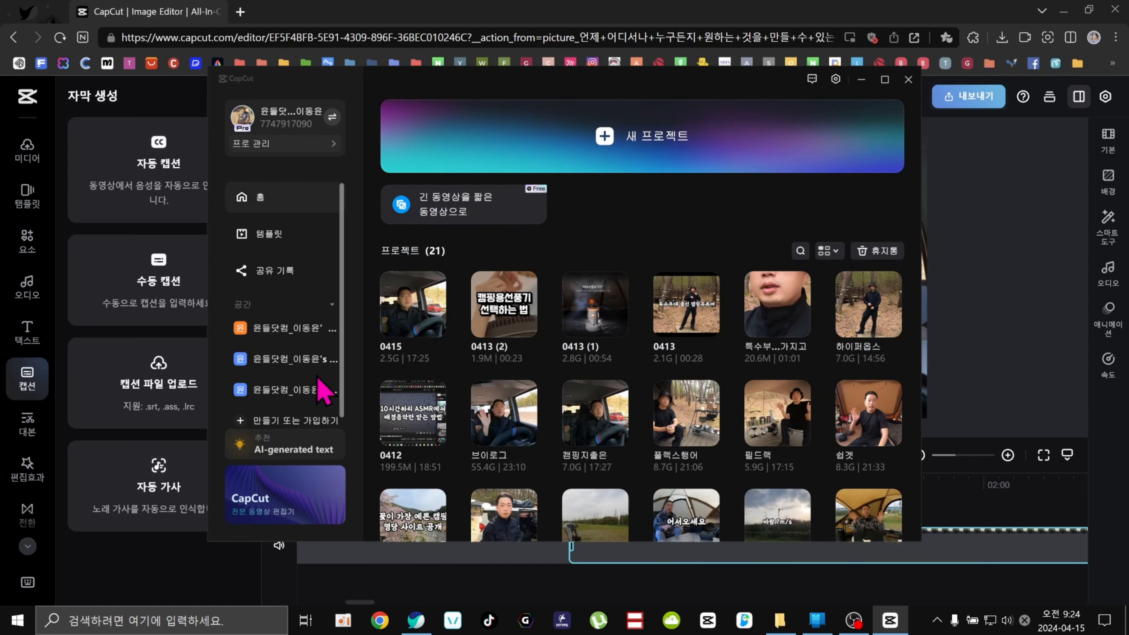
left_click(908, 80)
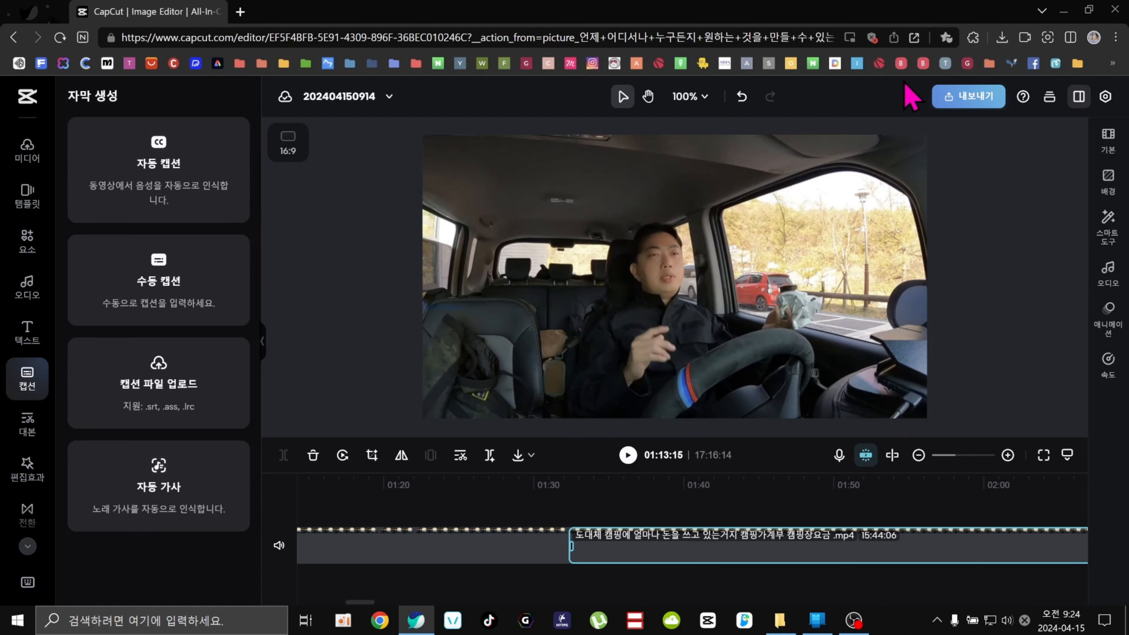
Select the video clip on the web editor's timeline and open its context menu for script-based editing.
left_click(28, 150)
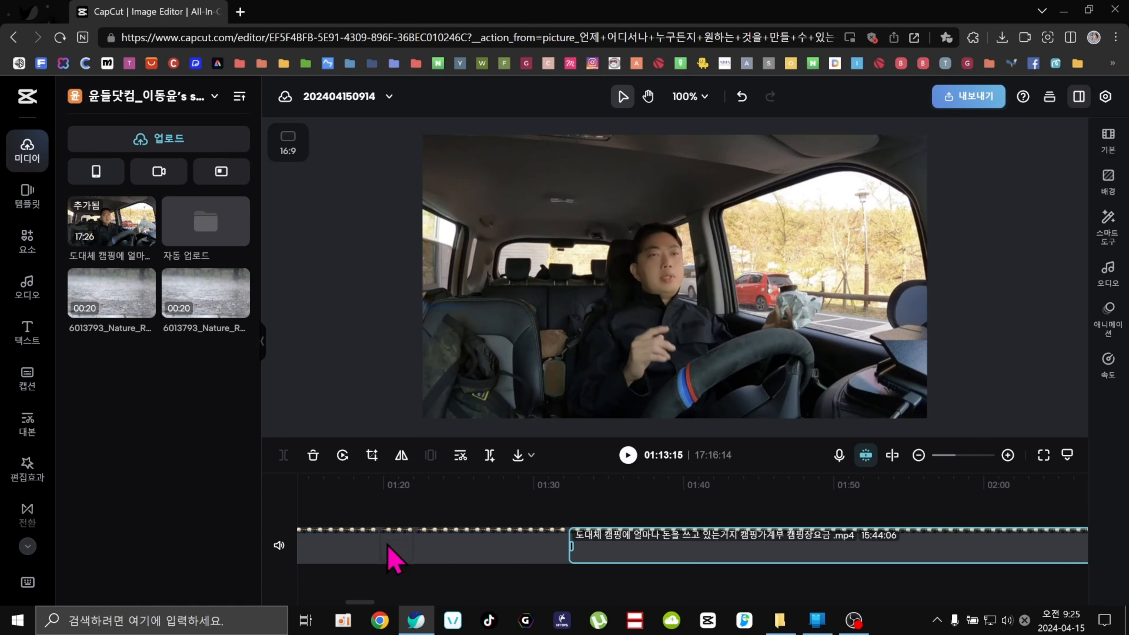
left_click(391, 554)
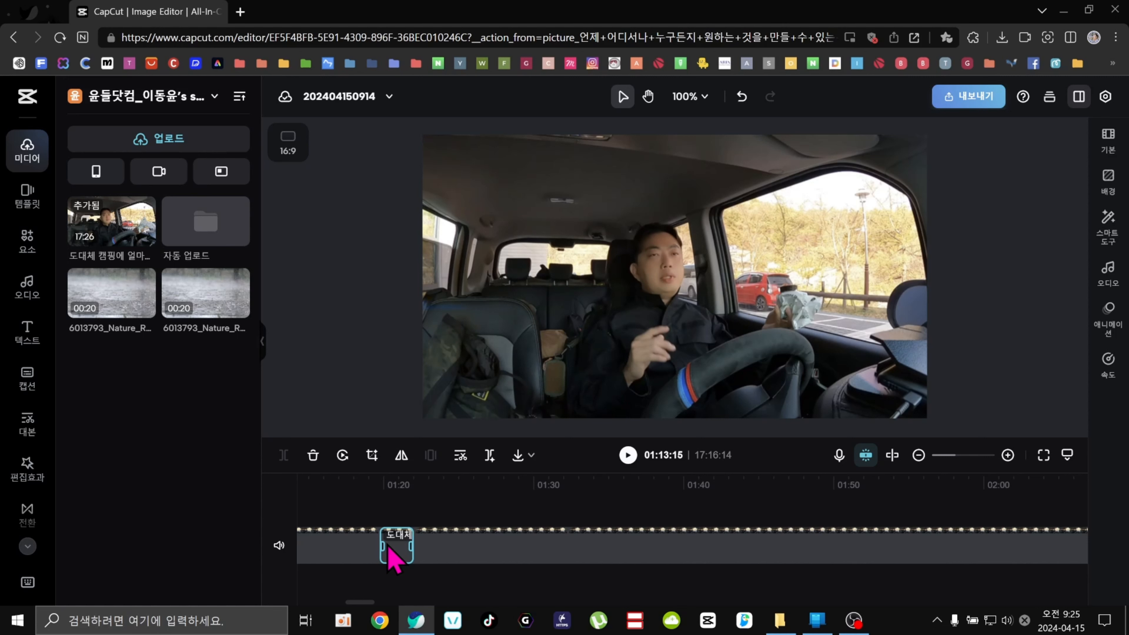
right_click(315, 552)
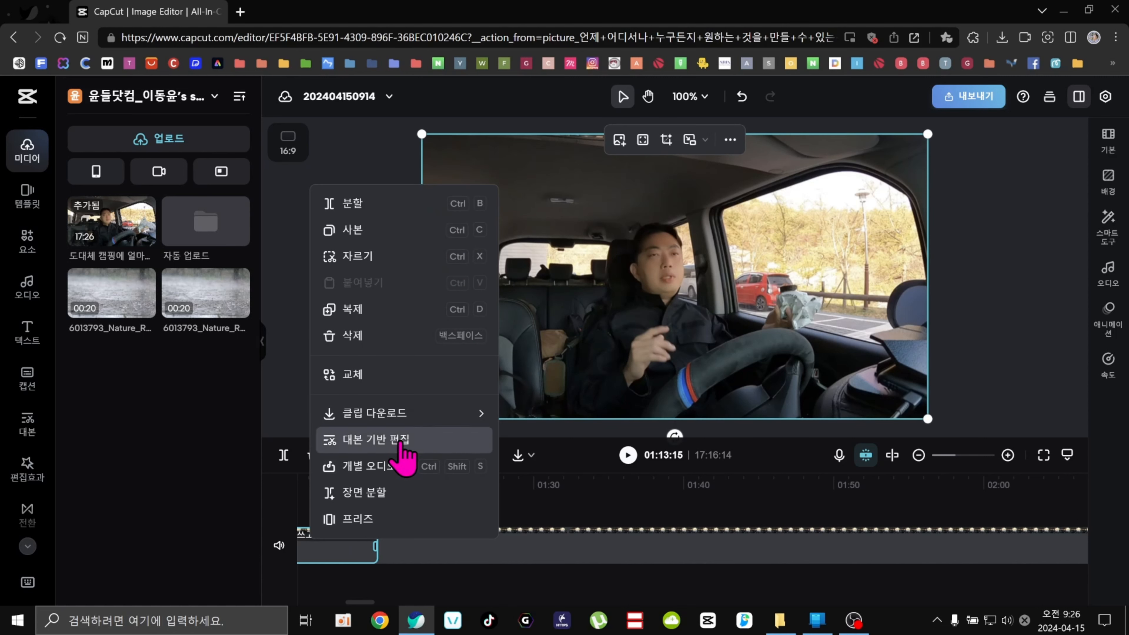